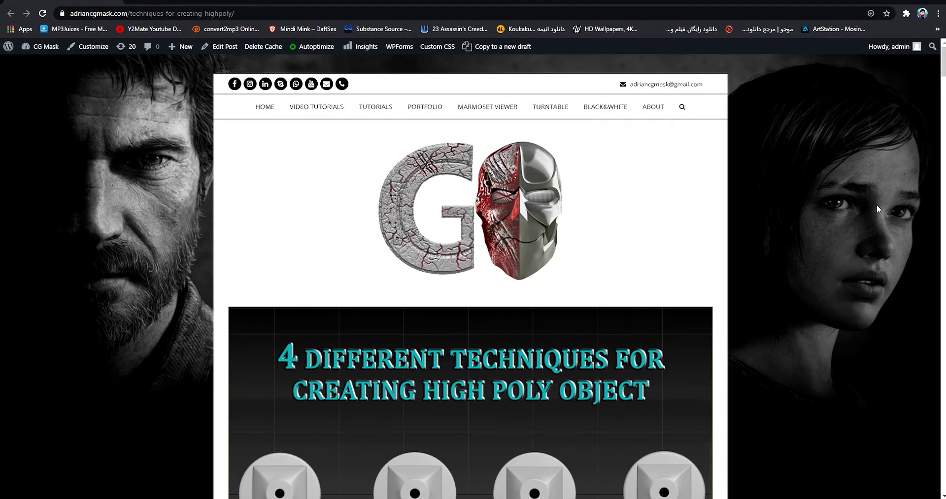
Look through the article on four techniques for creating high poly objects, down to the section on creasing
scroll(840, 246, "down", 2)
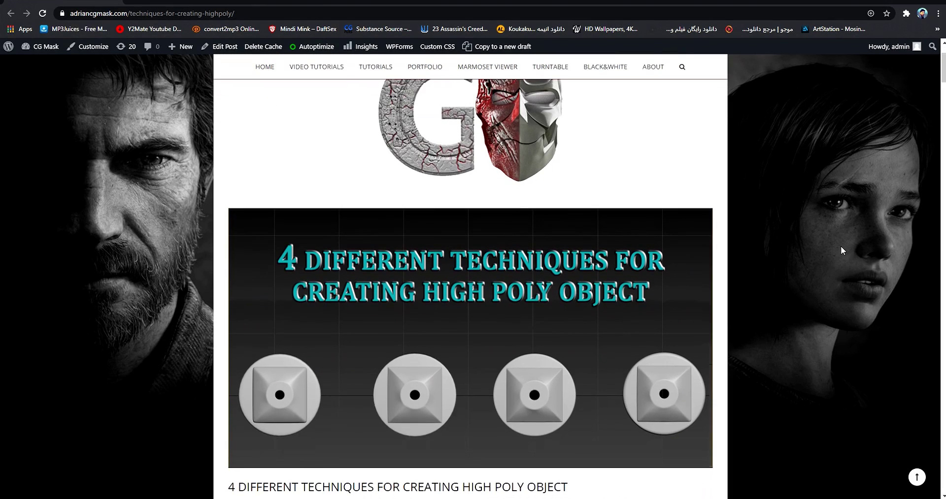
scroll(775, 223, "down", 8)
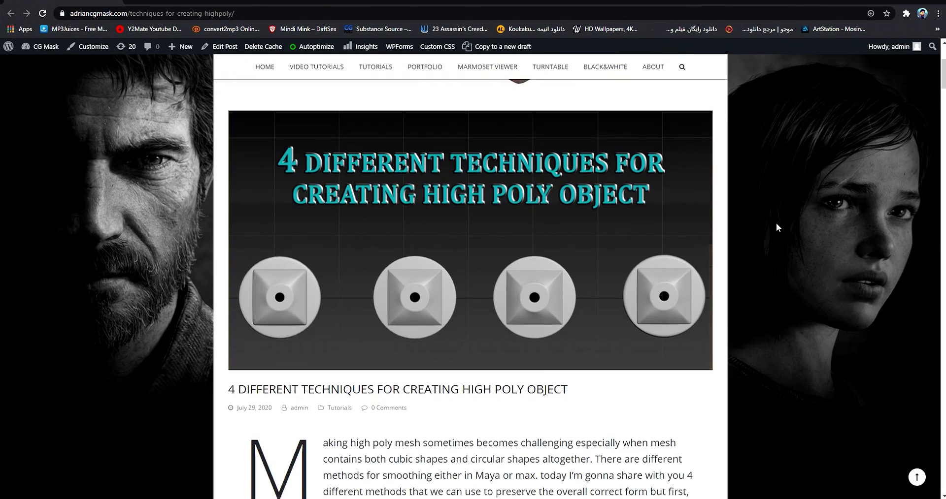
scroll(782, 222, "down", 20)
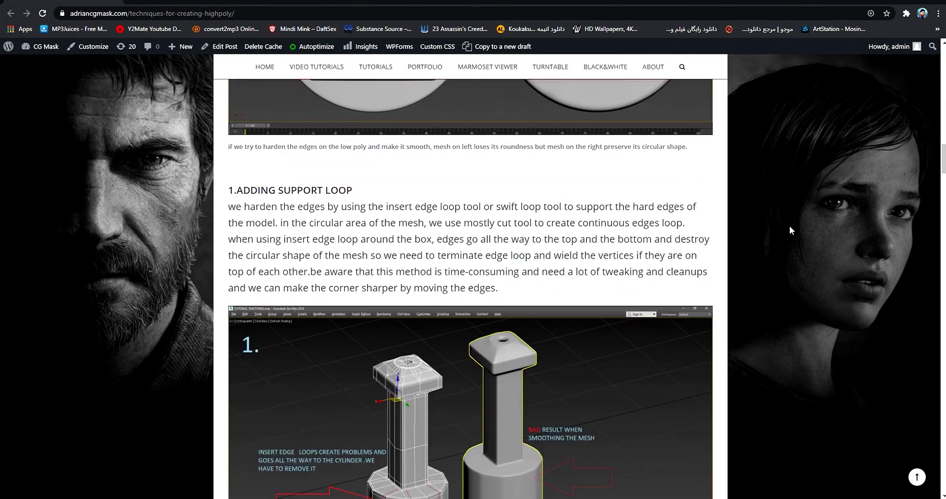
scroll(788, 227, "down", 10)
scroll(788, 226, "up", 5)
scroll(788, 227, "down", 5)
scroll(814, 230, "up", 5)
scroll(829, 257, "down", 12)
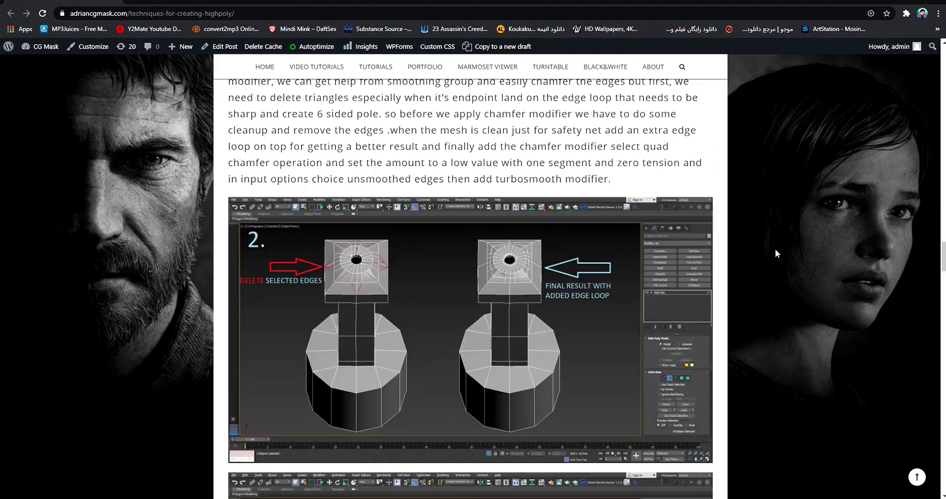
scroll(672, 256, "down", 20)
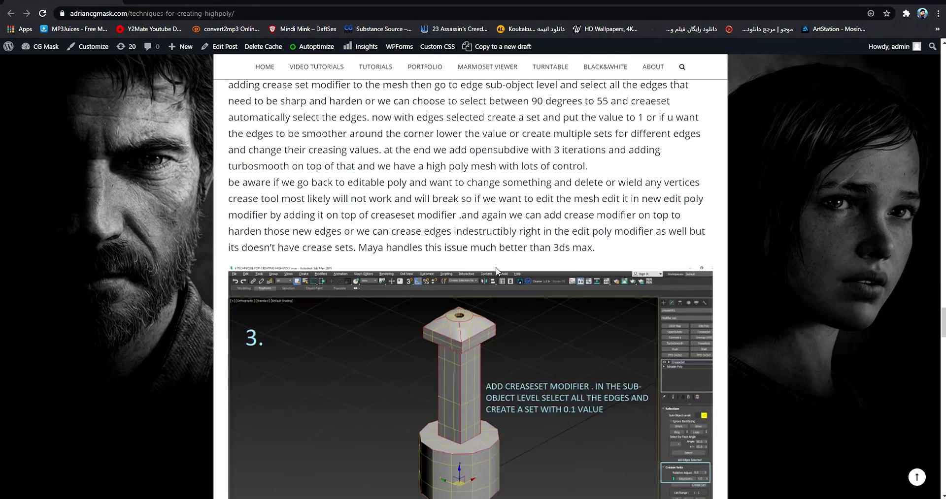
scroll(322, 121, "up", 3)
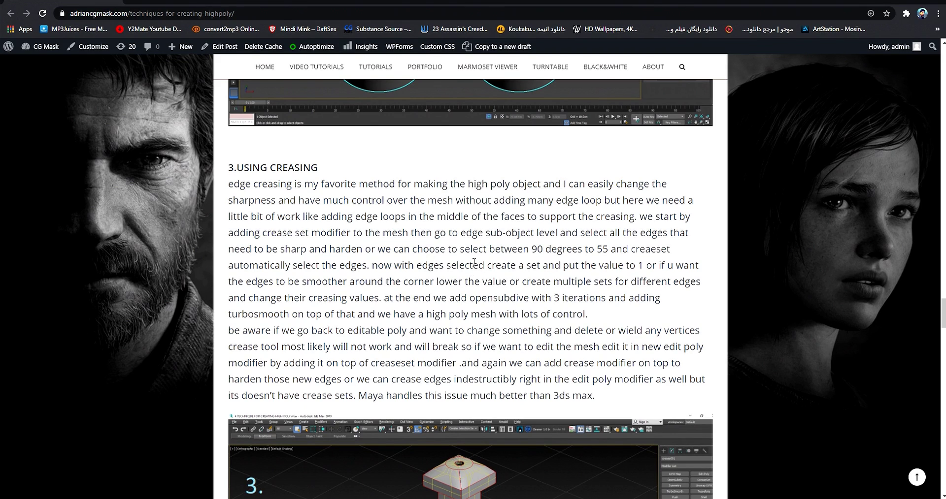
scroll(325, 254, "up", 1)
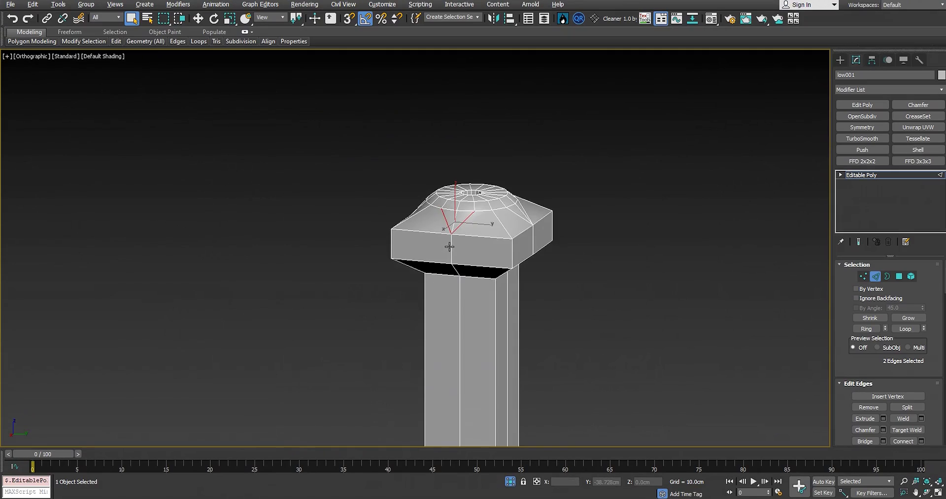
Switch to 3ds Max and examine the edges of the low-poly mesh's square cap and column
scroll(475, 239, "up", 5)
left_click(475, 231)
scroll(475, 230, "down", 5)
middle_click_drag(476, 231, 395, 299, "alt")
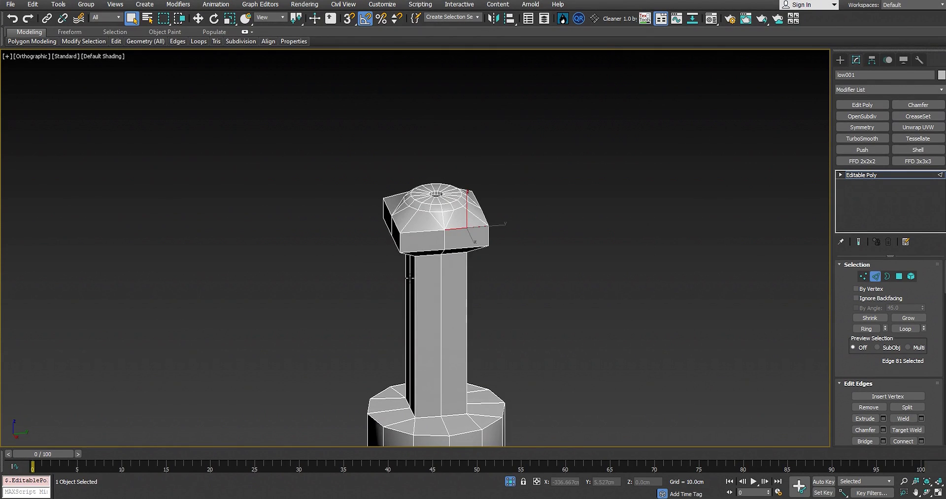
scroll(498, 161, "up", 5)
scroll(470, 297, "down", 2)
middle_click_drag(470, 298, 429, 195)
middle_click_drag(430, 195, 412, 248, "alt")
scroll(444, 190, "up", 3)
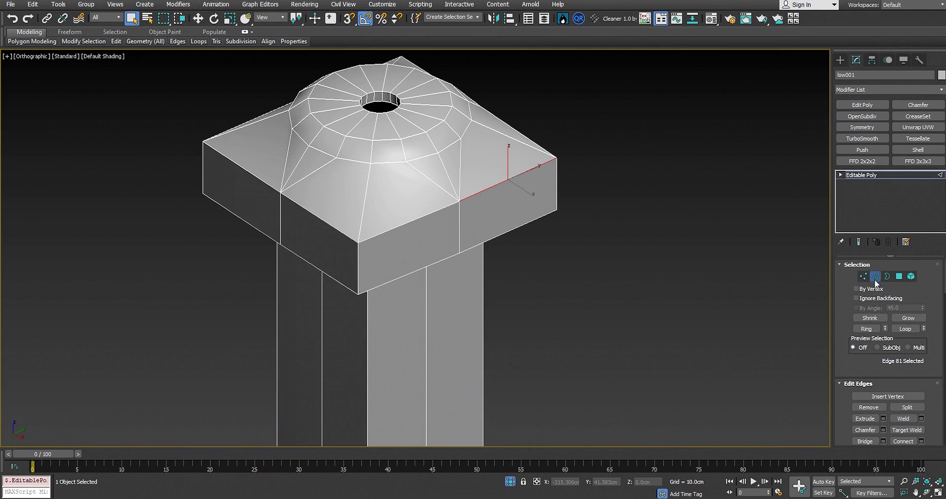
Add a CreaseSet modifier on top of the Editable Poly and enter its edge sub-object level
left_click(875, 277)
left_click(882, 90)
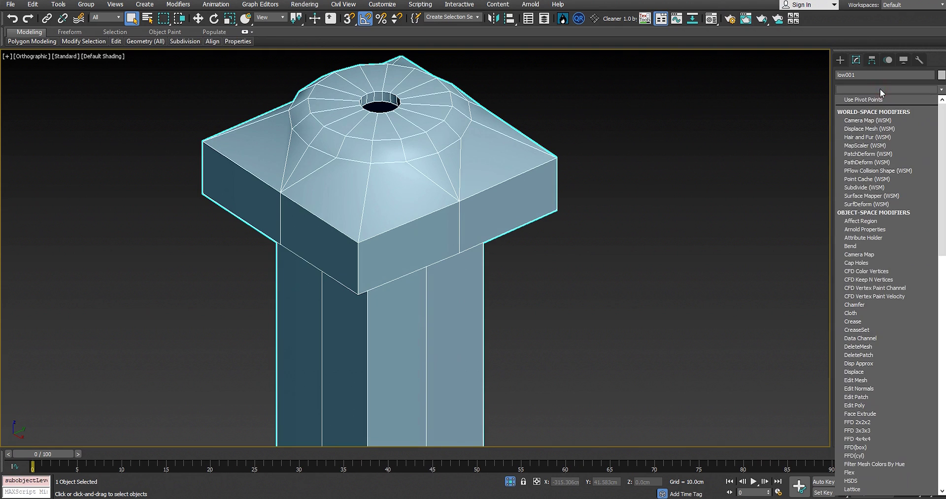
scroll(881, 127, "down", 7)
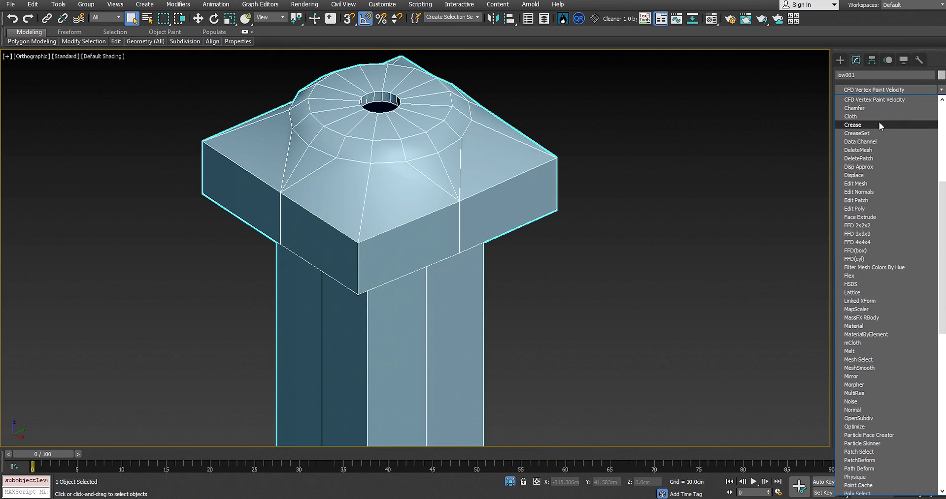
left_click(857, 141)
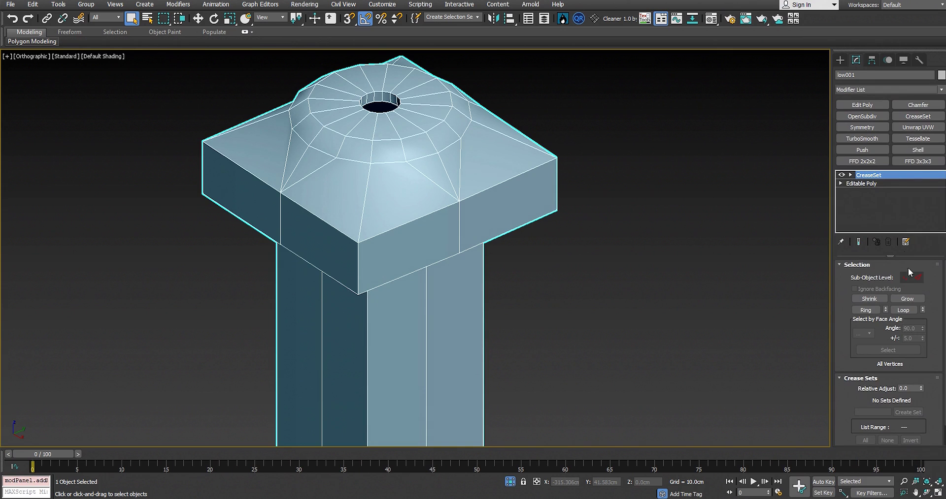
left_click(918, 278)
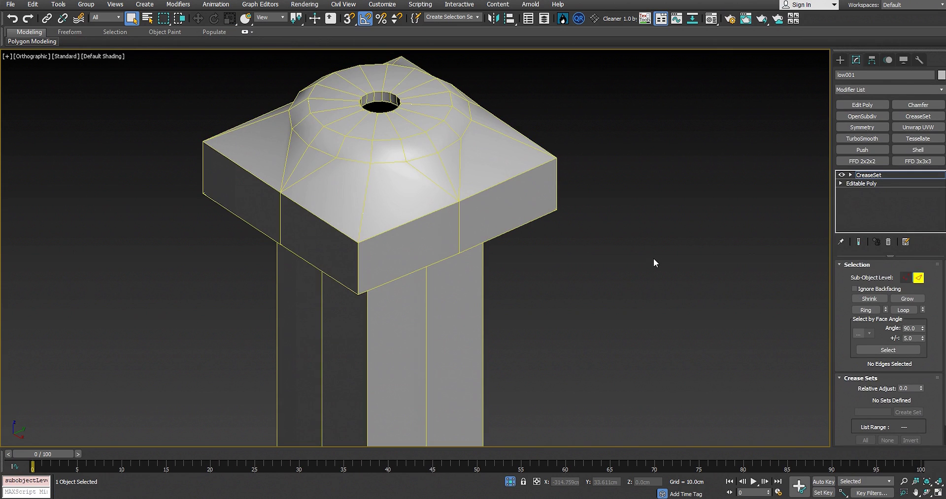
Select the four upper rim edges along the two front sides of the square cap
scroll(354, 219, "up", 3)
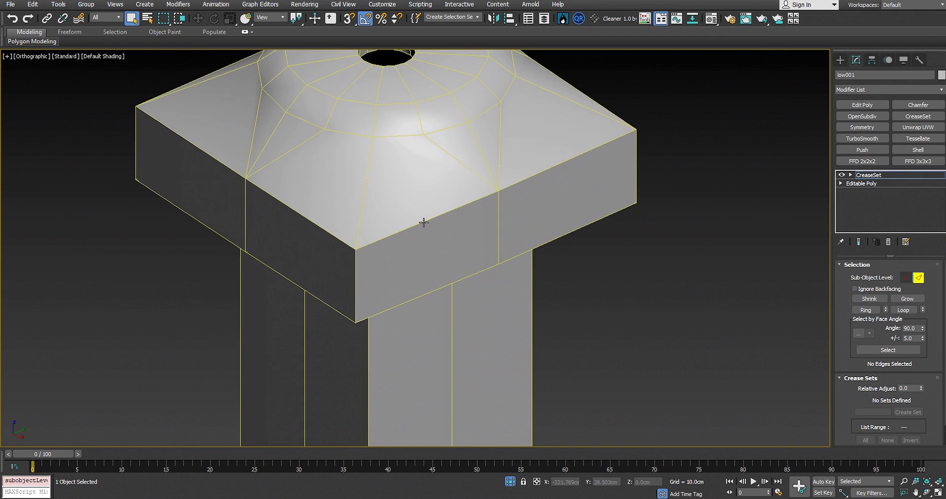
left_click(424, 222)
left_click(324, 235, "ctrl")
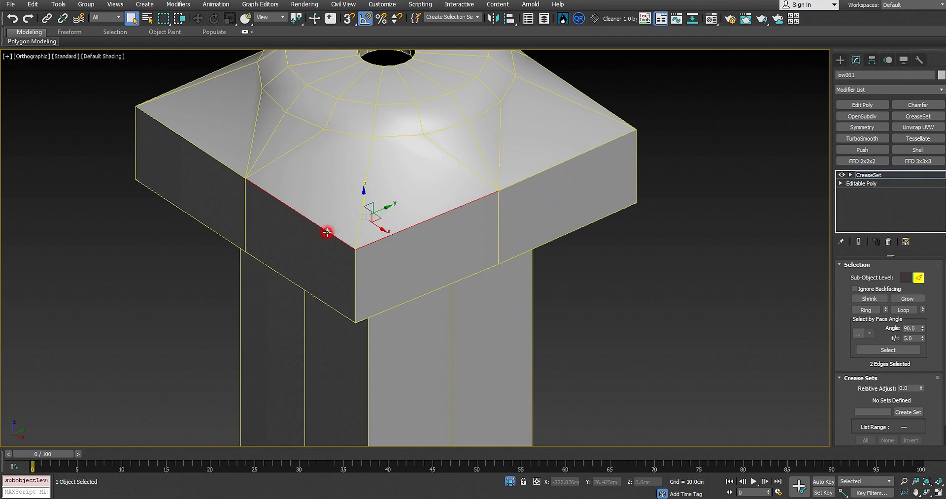
left_click(523, 179, "ctrl")
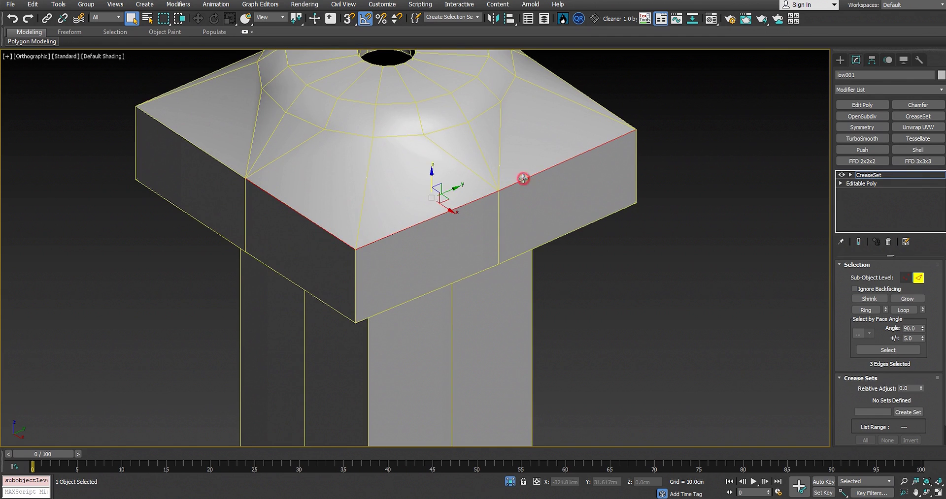
left_click(205, 148, "ctrl")
Extend the selection with the cap's vertical corner edges, its lower rim and the column's corner edges
scroll(355, 264, "down", 2)
middle_click_drag(354, 262, 347, 259, "alt")
left_click(341, 267, "ctrl")
double_click(373, 288, "ctrl")
double_click(359, 316, "ctrl")
left_click(229, 156, "ctrl")
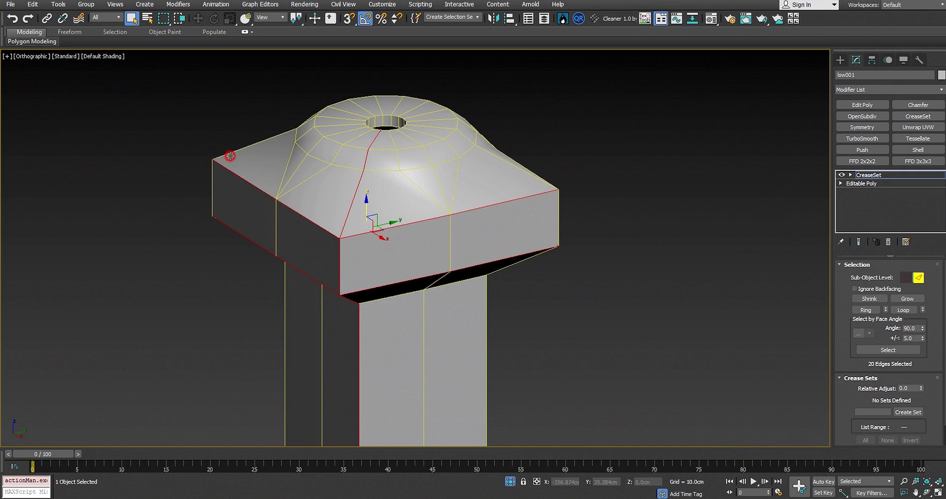
double_click(228, 152, "ctrl")
double_click(421, 294, "ctrl")
Create a crease set from the selected edges and set its crease value to 0.5
scroll(345, 114, "up", 3)
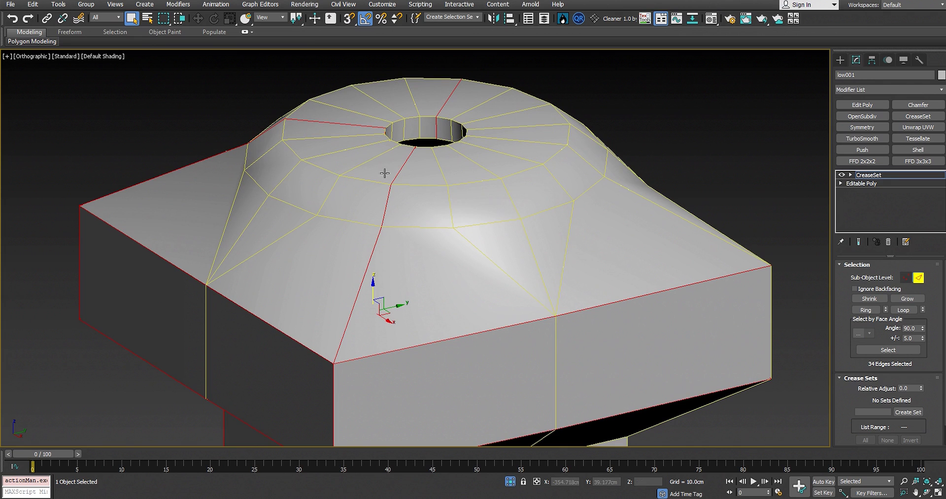
scroll(463, 172, "down", 3)
middle_click_drag(417, 186, 549, 211, "alt")
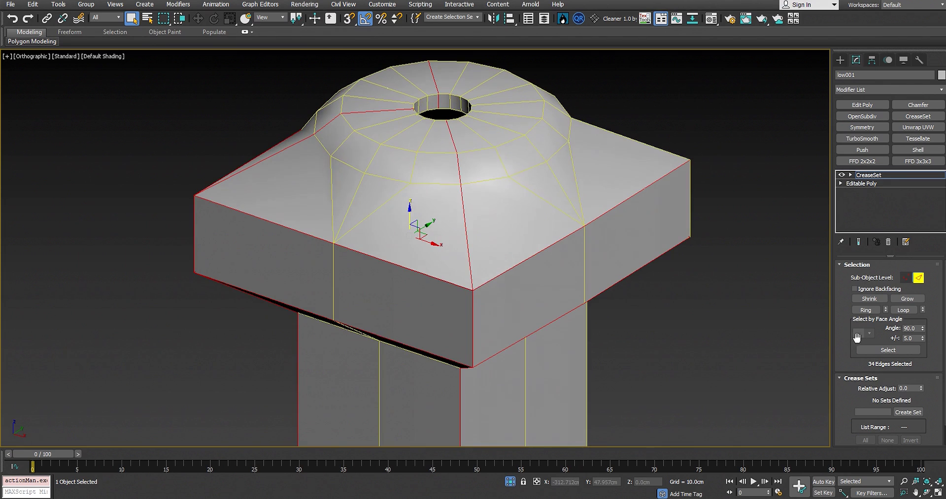
left_click(913, 414)
left_click(895, 399)
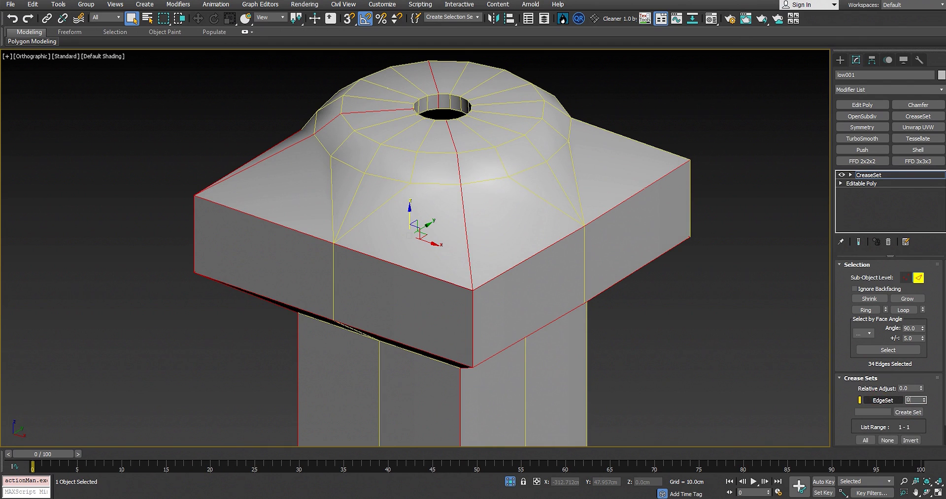
type("0.5")
key("Return")
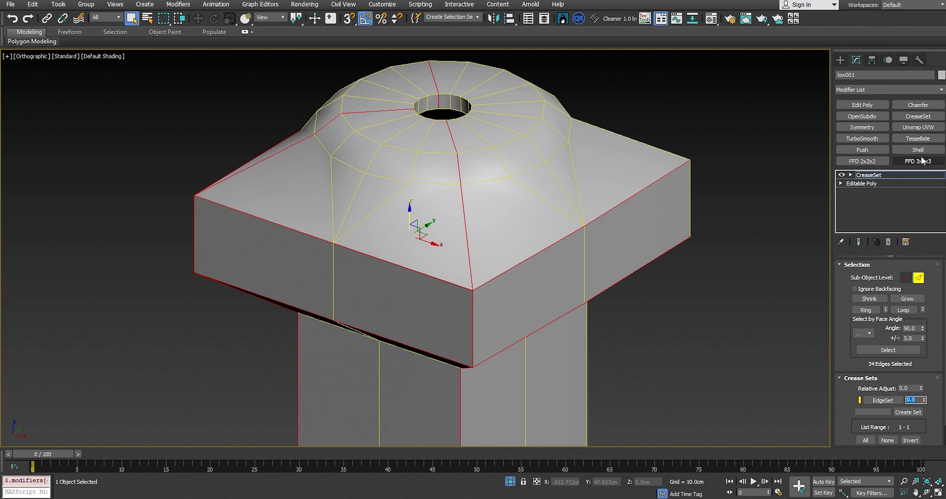
Add an OpenSubdiv modifier above the CreaseSet and set its iterations to 4
left_click(873, 118)
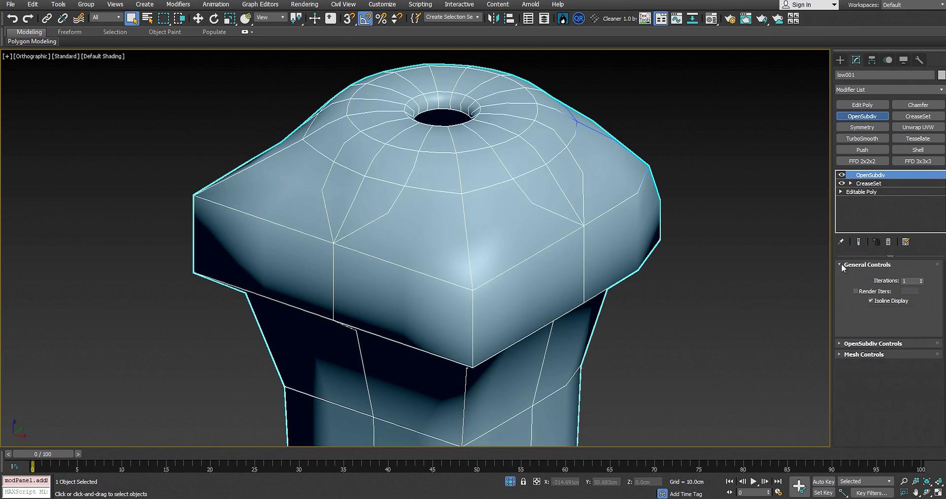
left_click(921, 279)
left_click(921, 279)
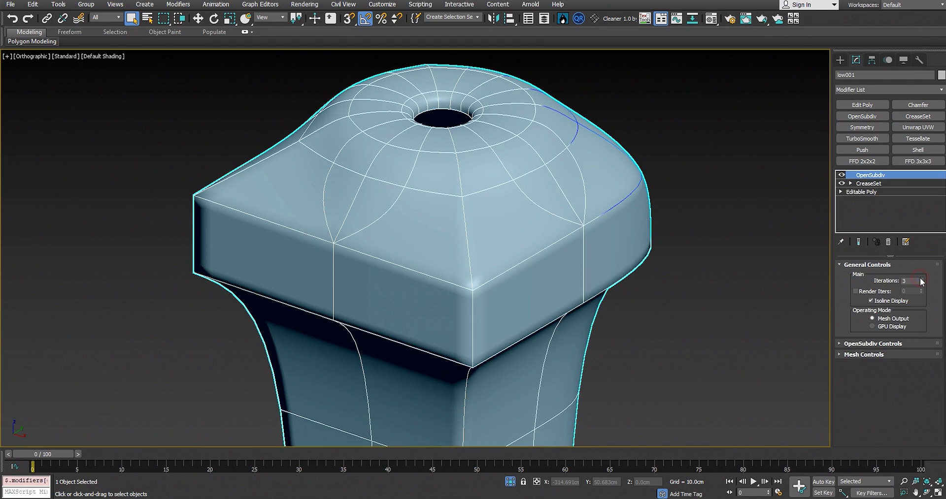
left_click(735, 279)
Inspect the smoothed cap without its wireframe, checking the creased rim, the corner lines and the hole
middle_click_drag(546, 242, 630, 246)
left_click(578, 248)
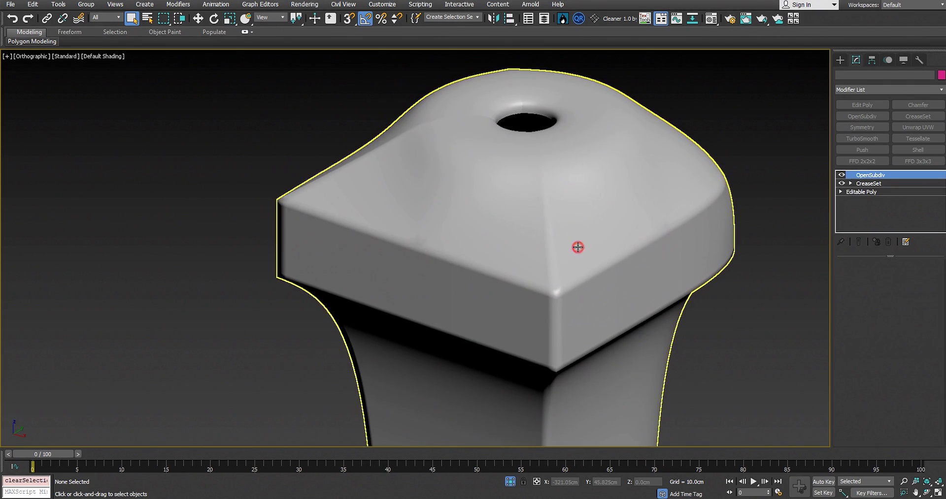
scroll(571, 248, "down", 2)
left_click(306, 232)
scroll(449, 194, "up", 5)
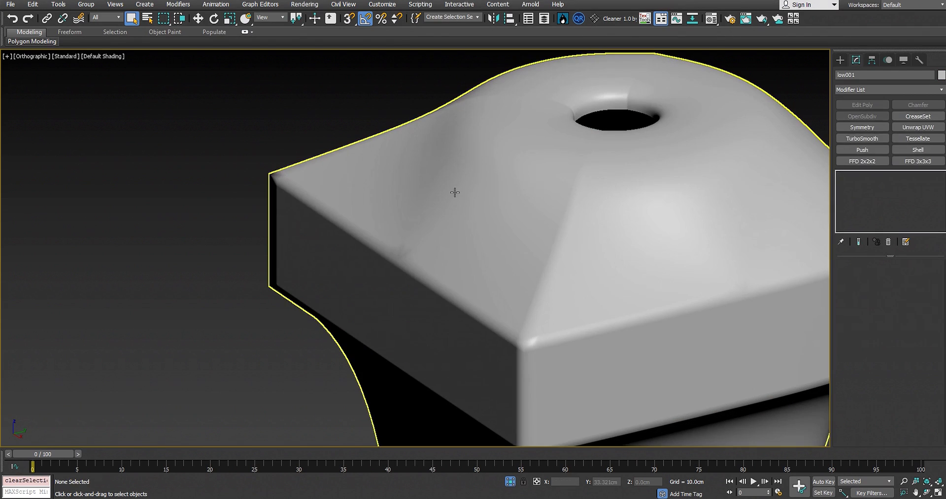
middle_click_drag(421, 258, 389, 210)
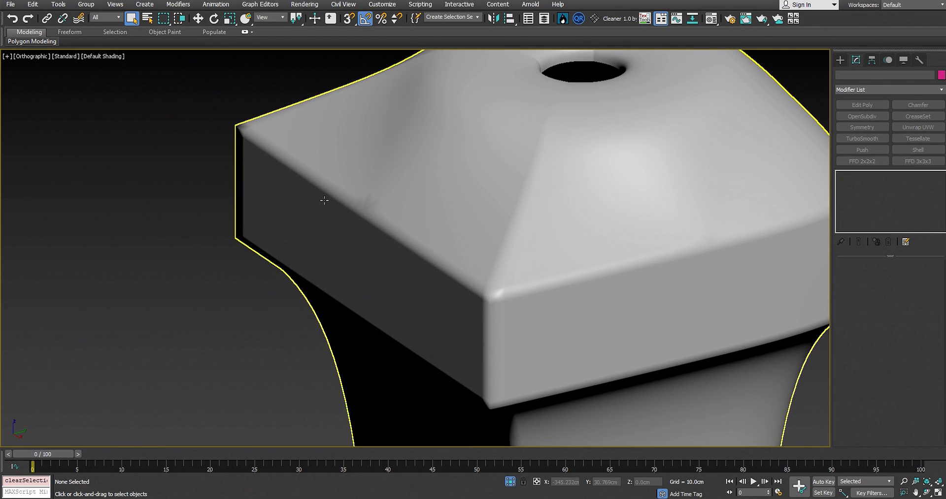
scroll(512, 396, "down", 2)
scroll(519, 310, "up", 2)
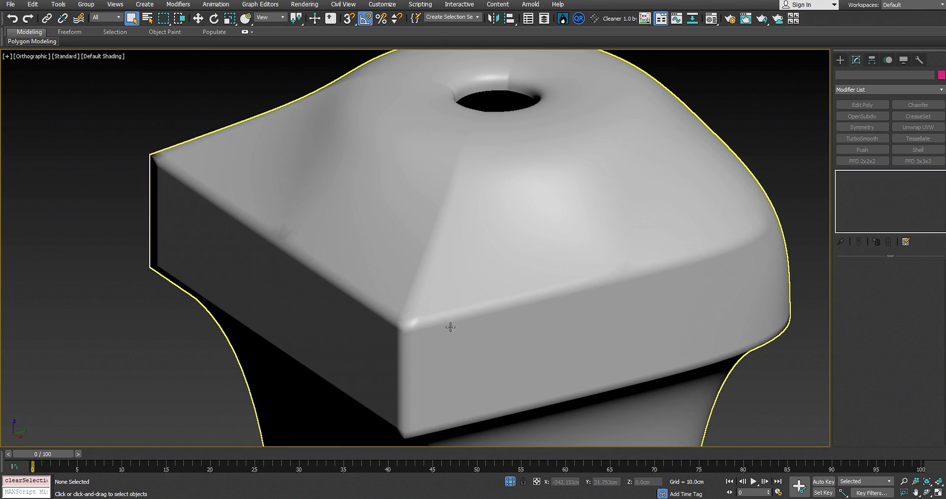
scroll(480, 207, "down", 2)
scroll(494, 199, "up", 2)
scroll(496, 201, "down", 2)
left_click(498, 203)
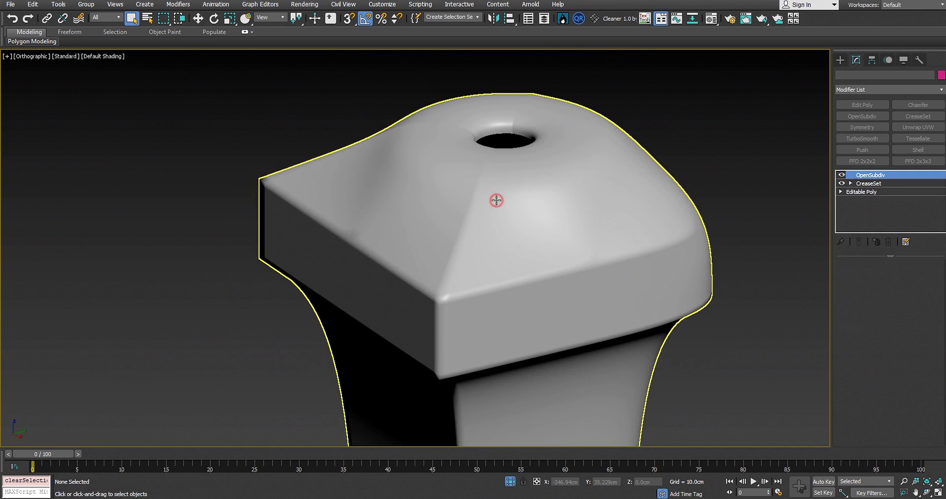
middle_click_drag(490, 220, 480, 240, "alt")
left_click(224, 143)
scroll(471, 275, "up", 3)
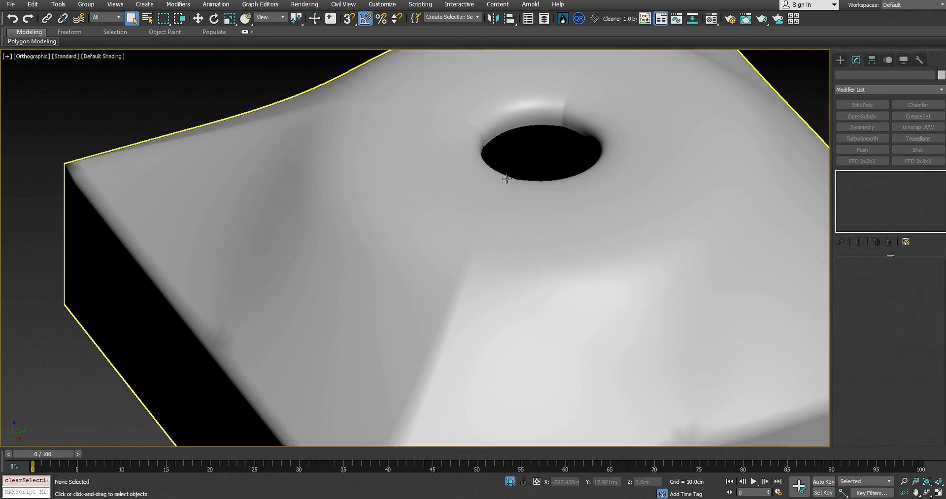
scroll(472, 285, "down", 2)
Go back to the CreaseSet modifier and select the two edges running from the hole over the dome towards the front corner
left_click(497, 288)
left_click(497, 288)
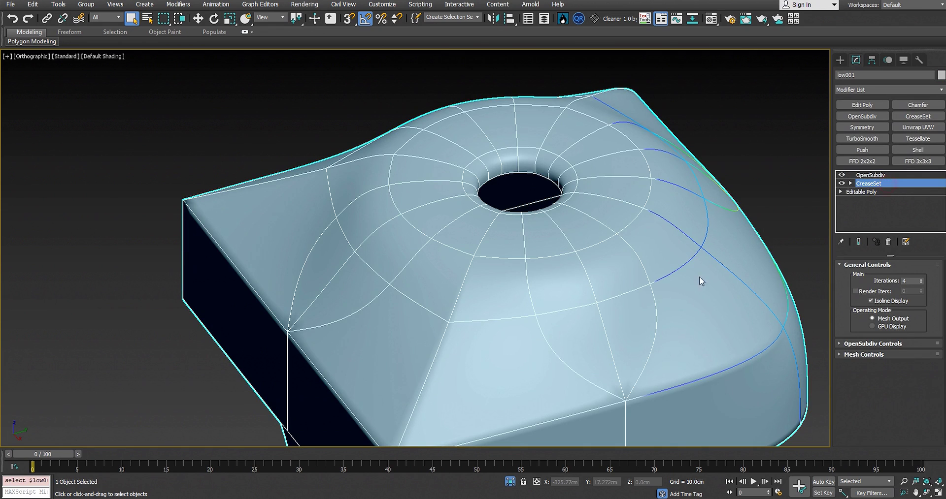
left_click(869, 183)
scroll(566, 240, "down", 3)
middle_click_drag(566, 241, 585, 209)
scroll(585, 209, "up", 2)
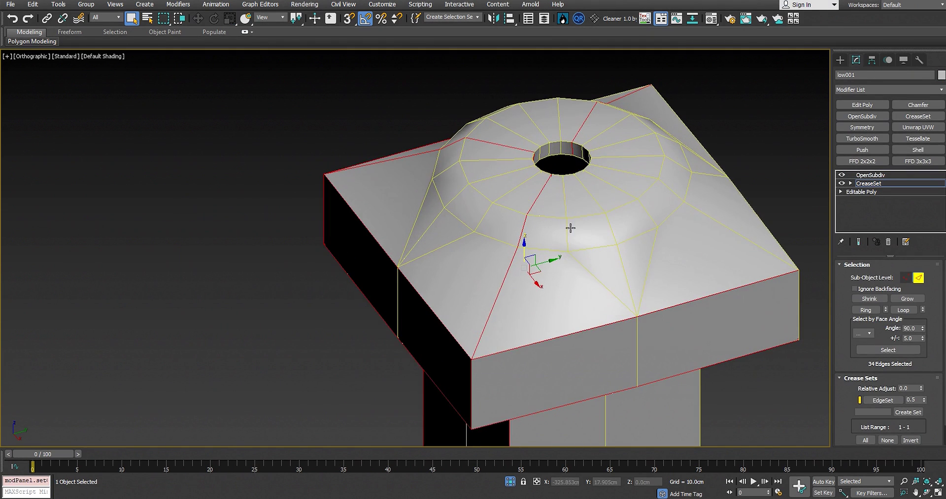
scroll(568, 228, "up", 3)
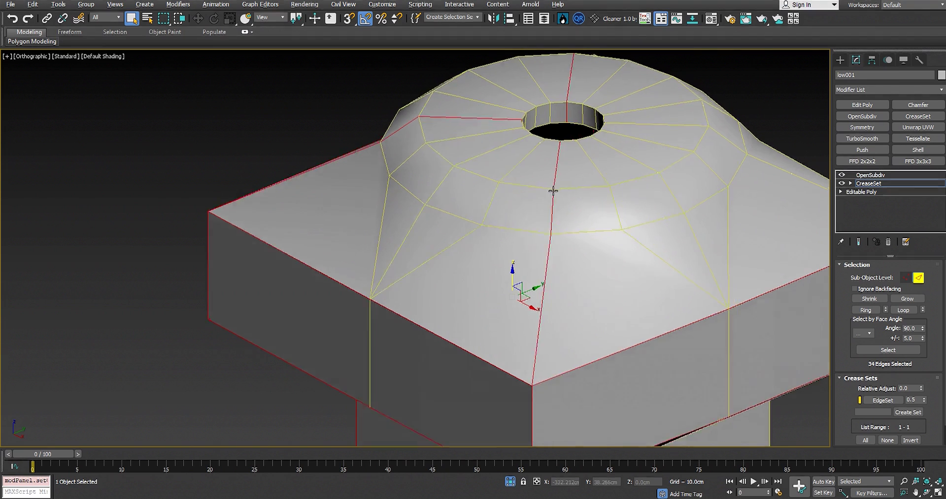
middle_click_drag(556, 193, 536, 177, "alt")
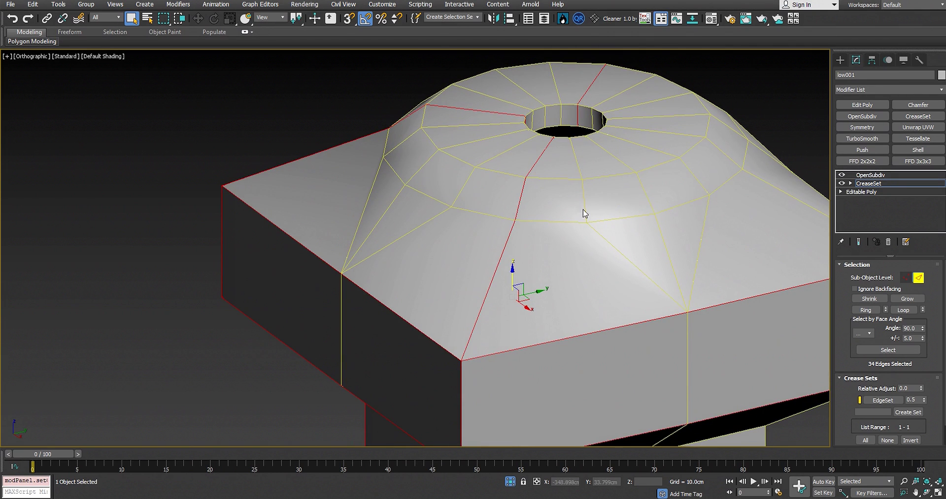
left_click(530, 169)
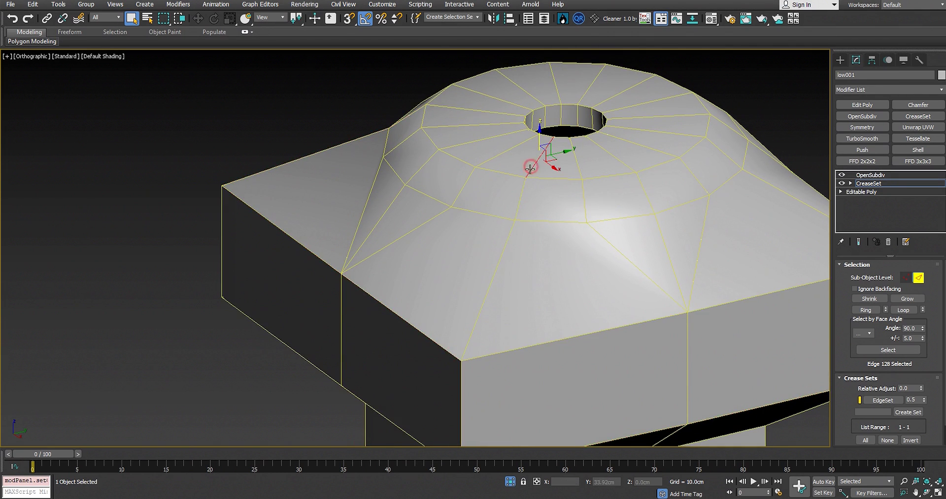
left_click(521, 191, "ctrl")
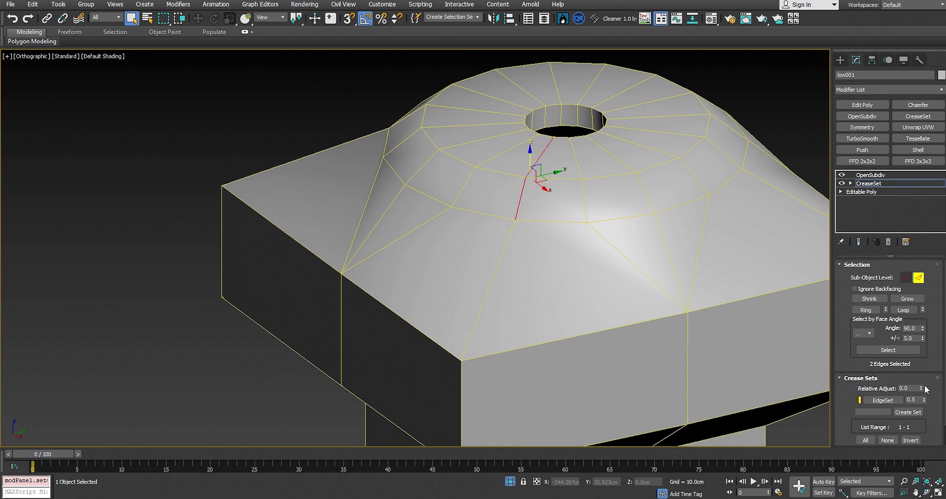
Create a crease set from the two selected dome edges and set its crease value to 0.1
left_click(908, 414)
double_click(919, 410)
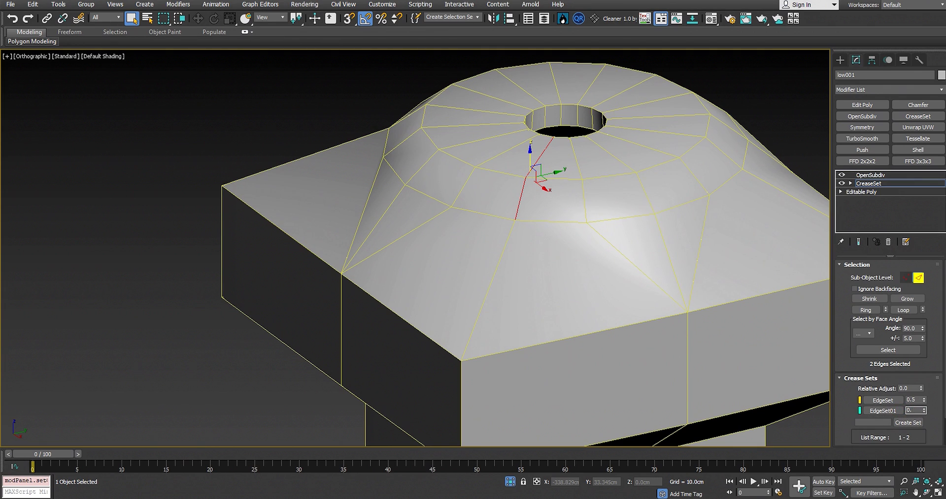
type("0.1")
key("Return")
Create a crease set from the edge loop around the dome's flat top and set its crease value to 1.0
double_click(498, 170)
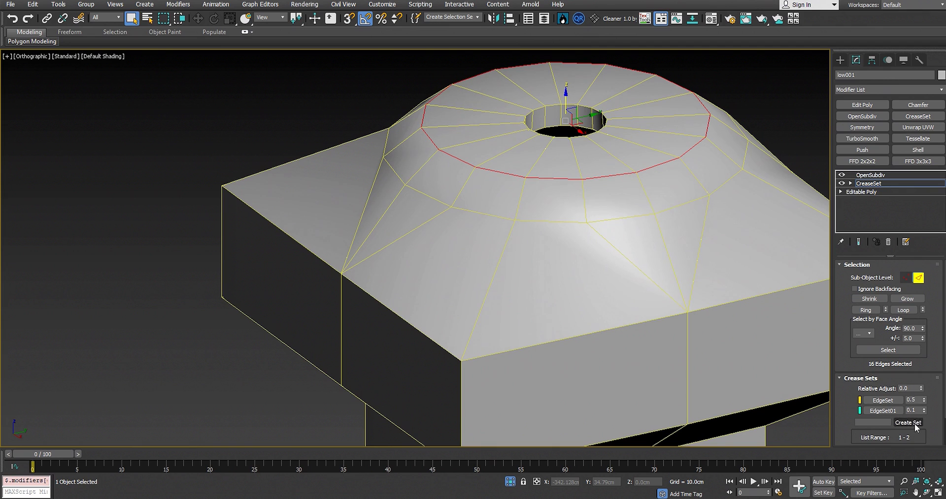
left_click(908, 423)
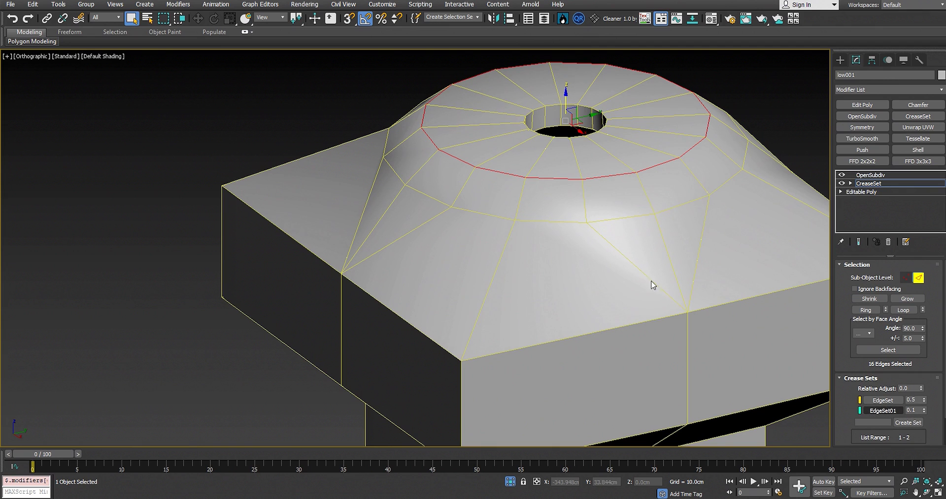
left_click(911, 425)
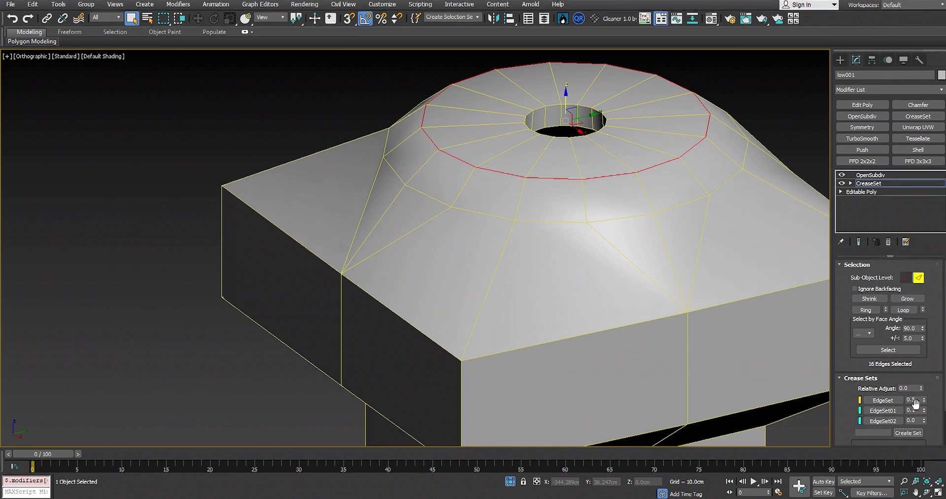
left_click(919, 420)
left_click(869, 422)
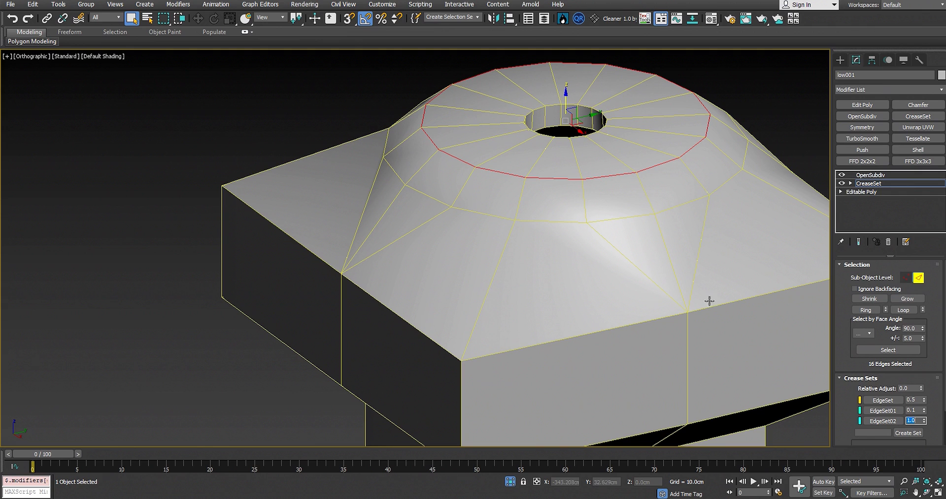
Examine the smoothed cap at the OpenSubdiv level, checking the creased ring on the dome and the softened corner line
left_click(875, 175)
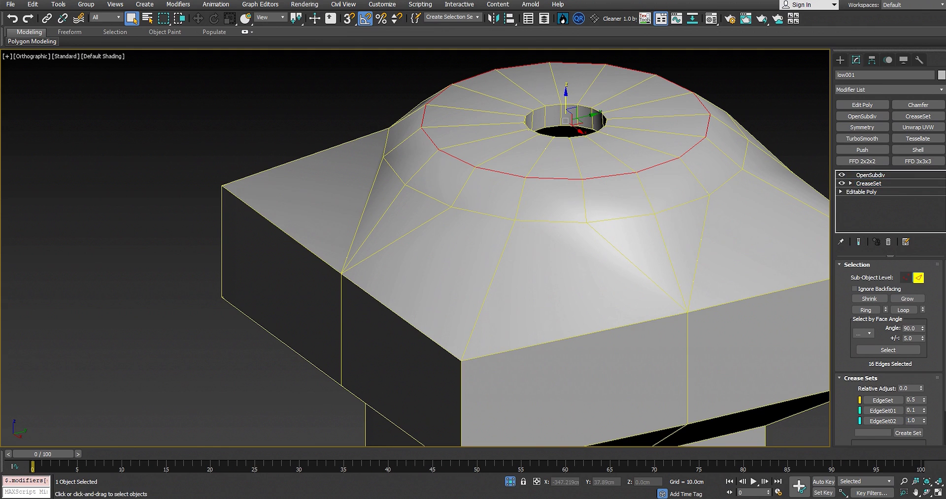
left_click(174, 195)
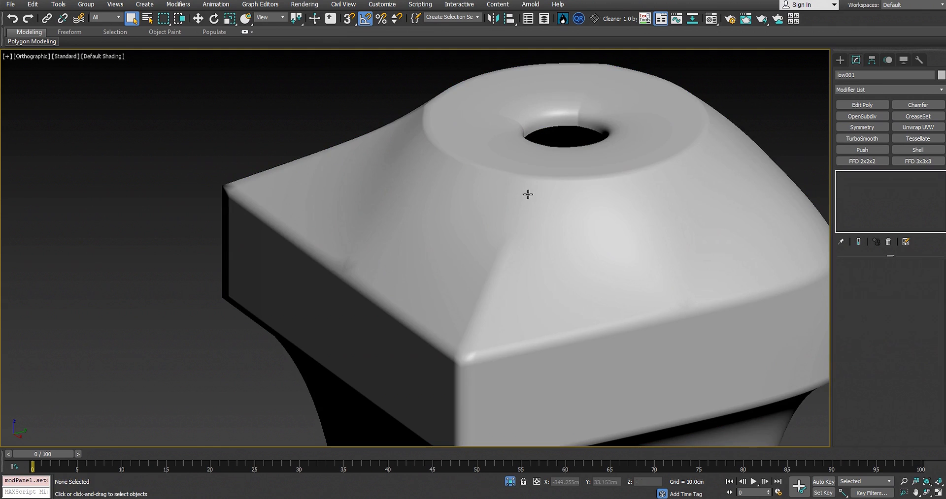
scroll(512, 187, "up", 3)
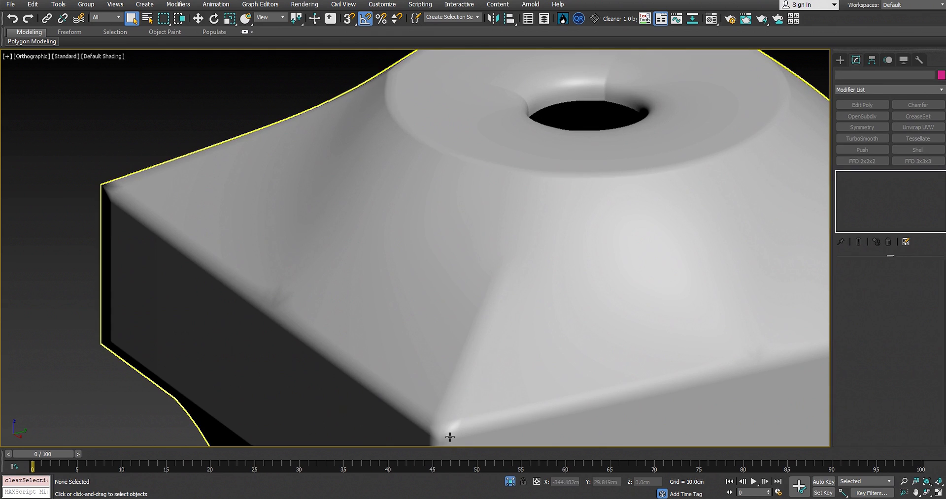
scroll(436, 412, "down", 2)
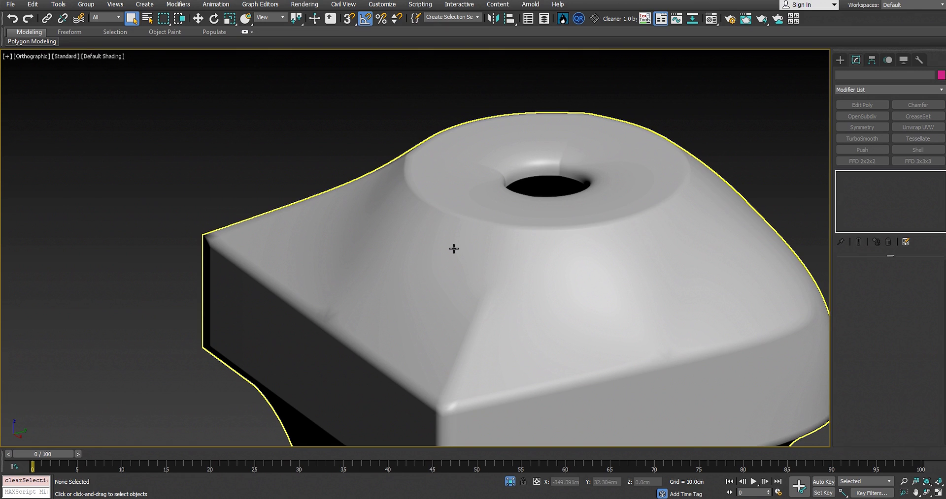
Delete the OpenSubdiv and CreaseSet modifiers from the object
left_click(498, 292)
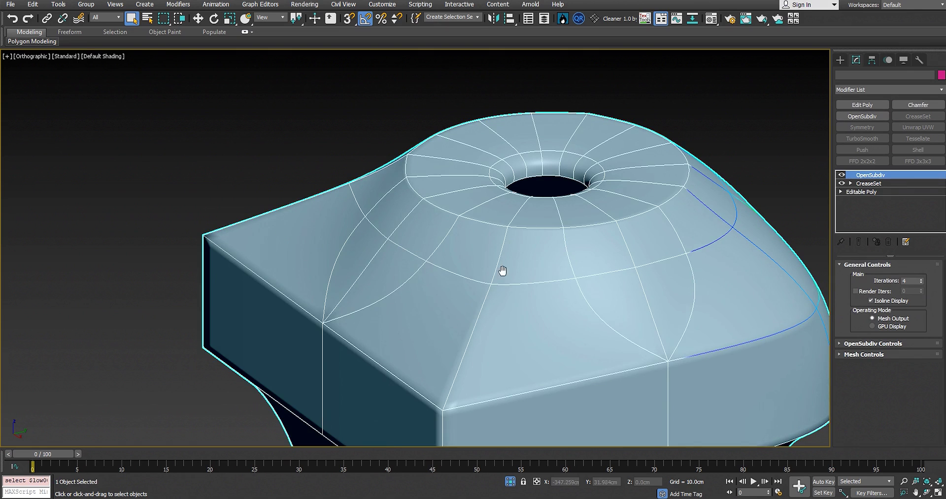
left_click(888, 242)
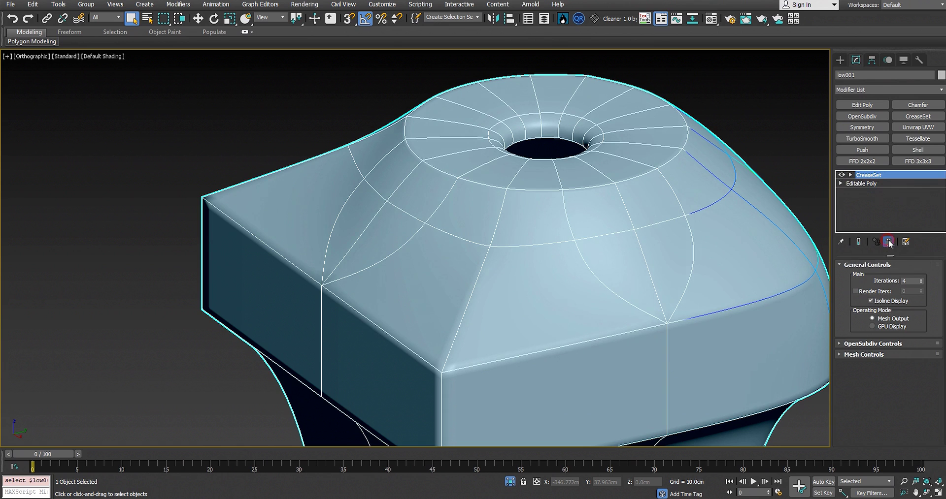
left_click(889, 243)
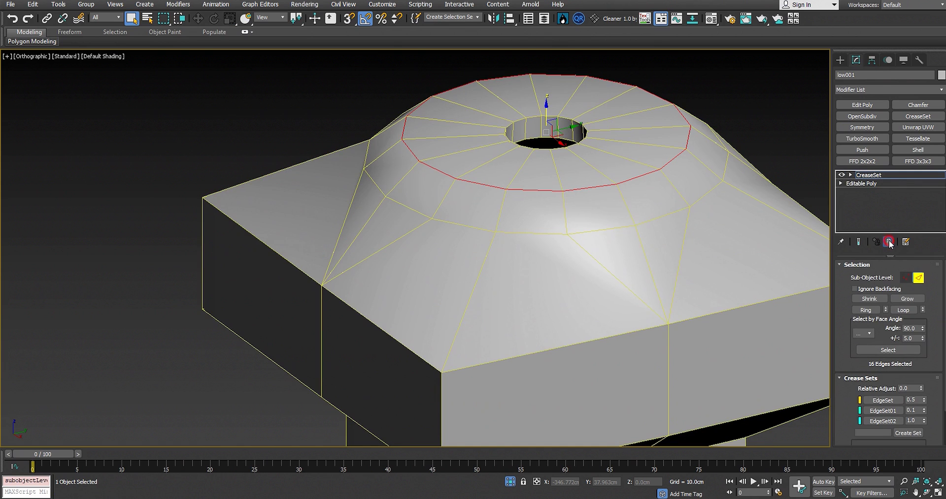
At edge level of the base mesh, select the two diagonal edges running from one rim midpoint up to the dome
scroll(497, 231, "down", 3)
middle_click_drag(542, 285, 550, 110)
middle_click_drag(550, 110, 556, 254)
scroll(527, 197, "down", 2)
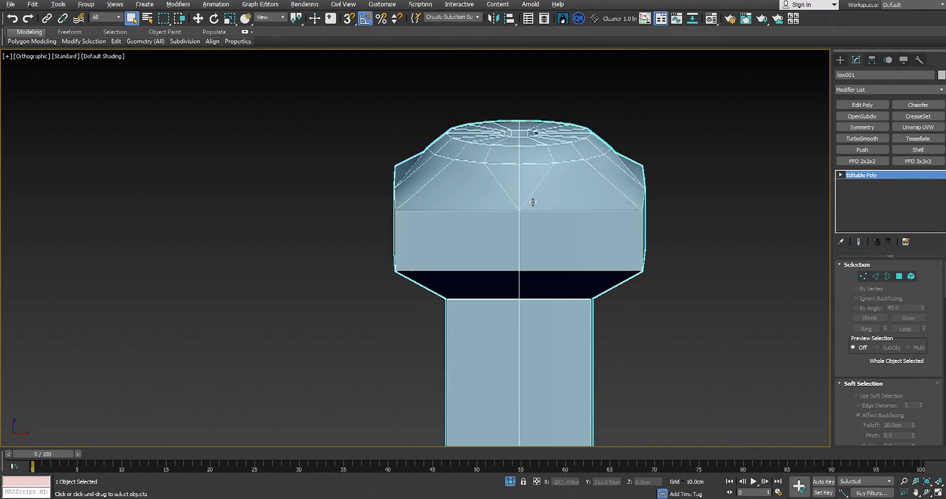
scroll(517, 206, "up", 5)
key("2")
scroll(534, 209, "down", 2)
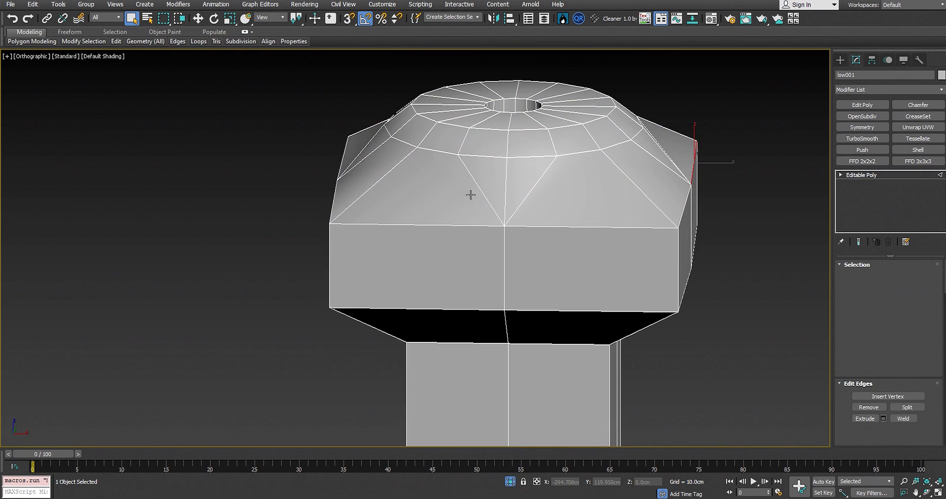
left_click(521, 198)
scroll(477, 223, "up", 4)
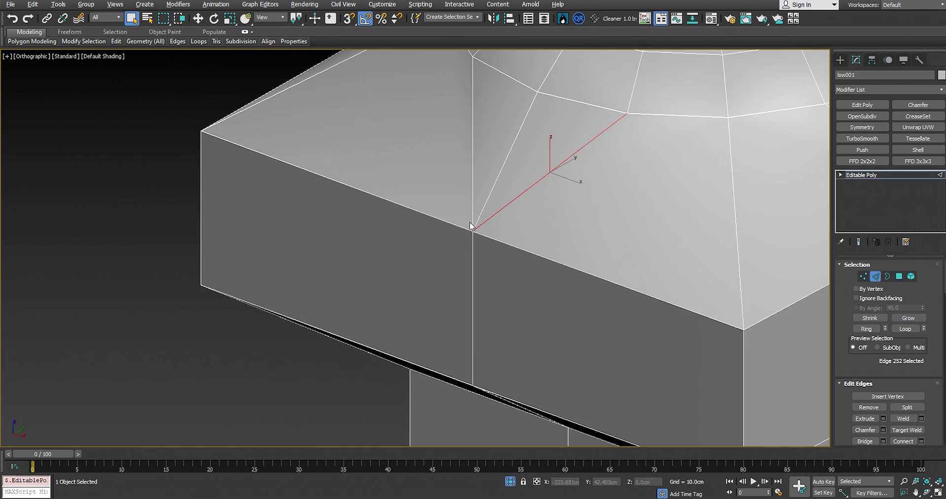
scroll(479, 223, "down", 2)
scroll(481, 222, "up", 1)
scroll(482, 232, "down", 3)
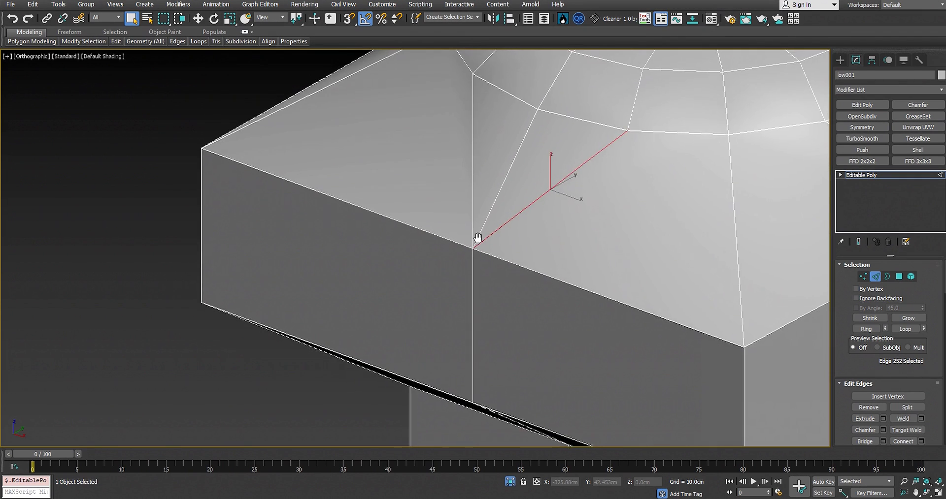
scroll(485, 241, "up", 5)
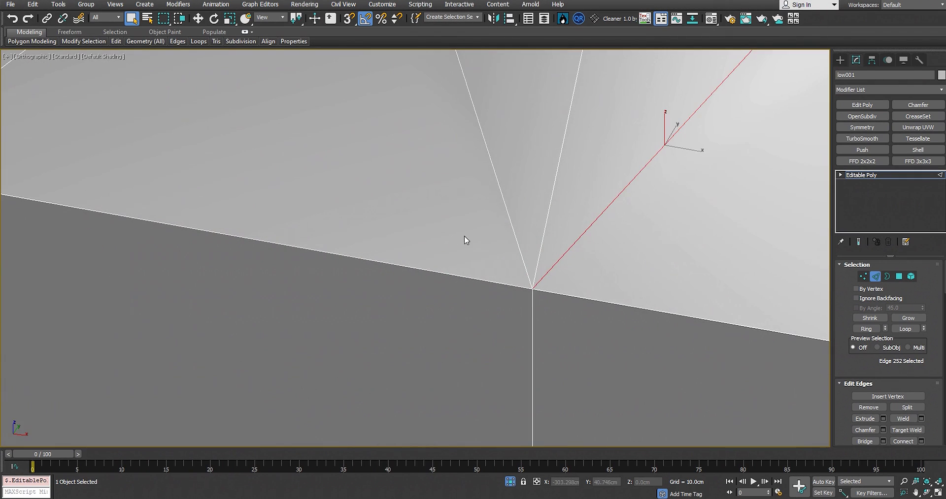
left_click(510, 223, "ctrl")
scroll(510, 223, "down", 8)
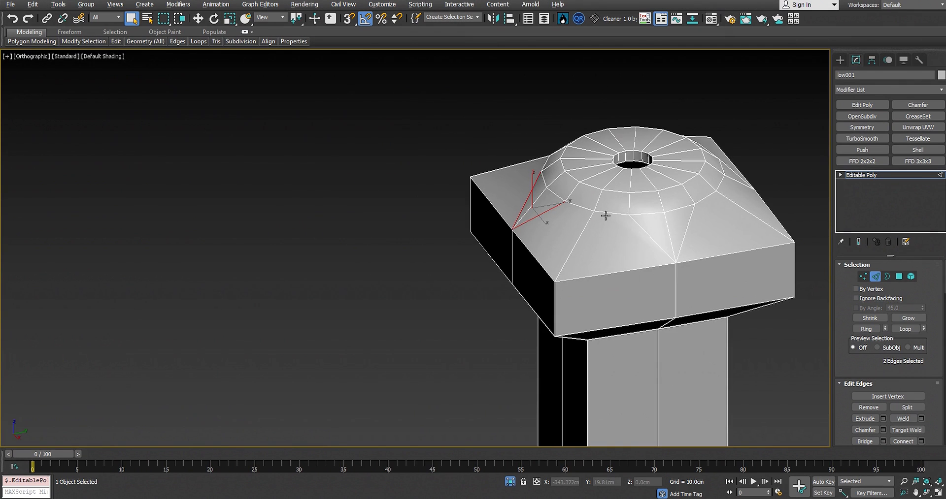
Add the matching diagonal edges on the cap's other sides to the selection and remove them all
left_click(634, 222, "ctrl")
scroll(645, 224, "up", 4)
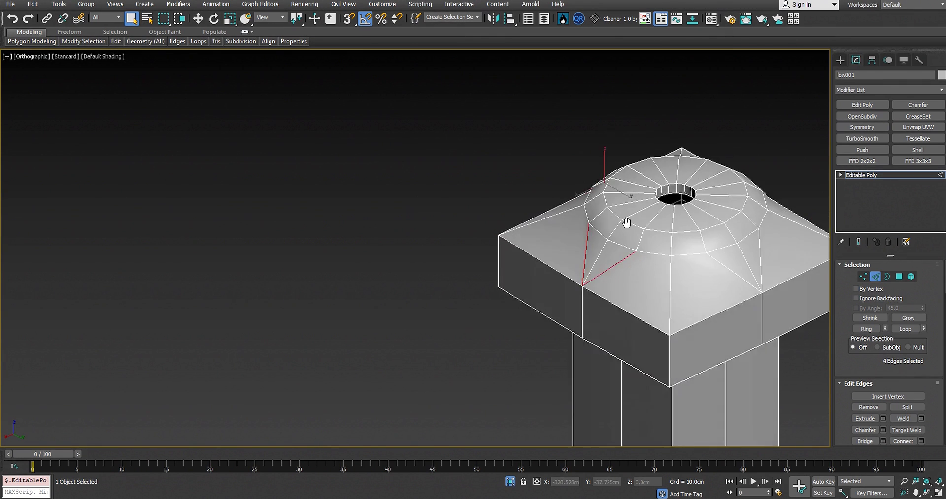
left_click(644, 259, "ctrl")
left_click(689, 237, "ctrl")
middle_click_drag(659, 239, 604, 236, "alt")
scroll(607, 190, "down", 5)
middle_click_drag(604, 235, 581, 243)
scroll(583, 157, "up", 5)
scroll(563, 108, "up", 3)
scroll(564, 179, "down", 3)
middle_click_drag(581, 280, 569, 153)
scroll(555, 205, "down", 2)
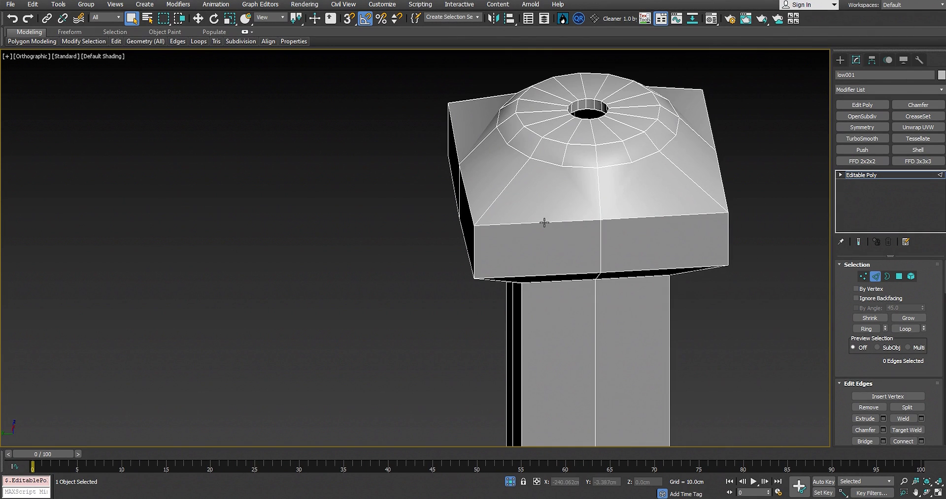
Try to insert a vertical edge loop through one half of the cap's front face and the column below it
mouse_move(563, 230)
middle_mouse_down("alt")
mouse_move(569, 217)
mouse_move(578, 233)
middle_mouse_up("alt")
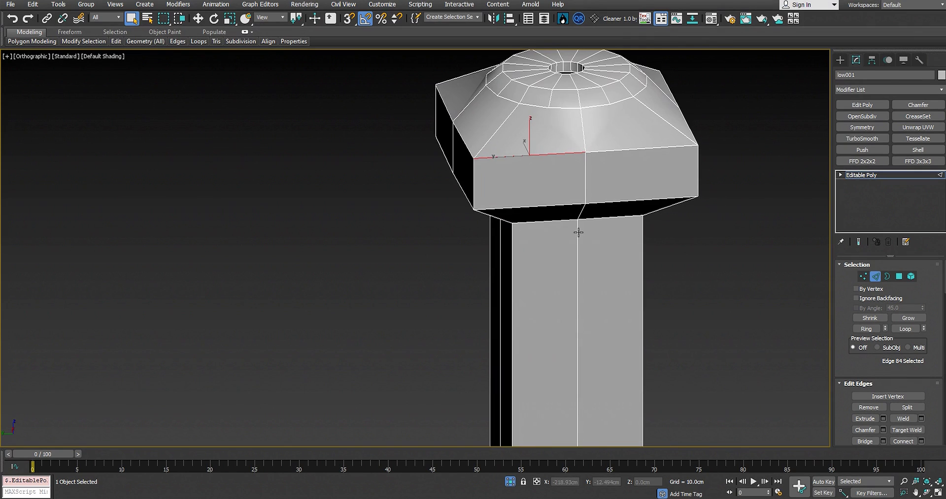
middle_click_drag(562, 128, 526, 292, "alt")
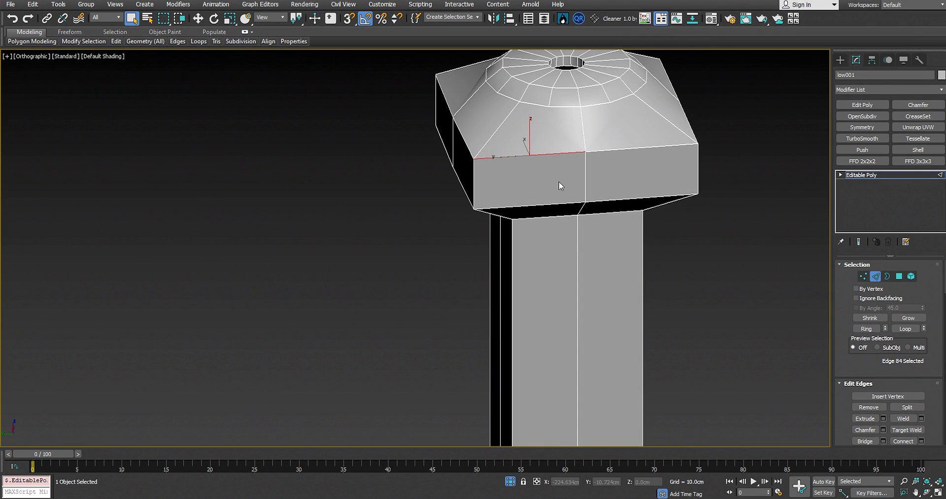
right_click(551, 143)
key("alt+s")
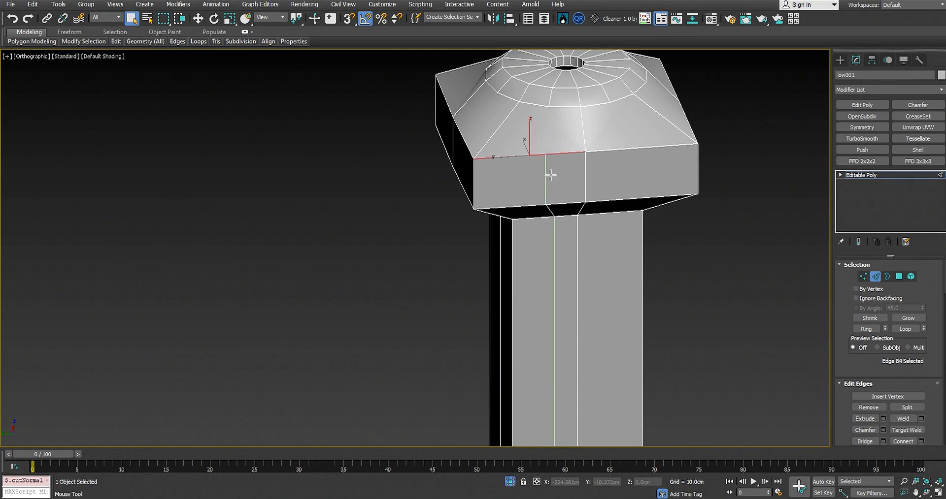
left_click(534, 161)
left_click(534, 161)
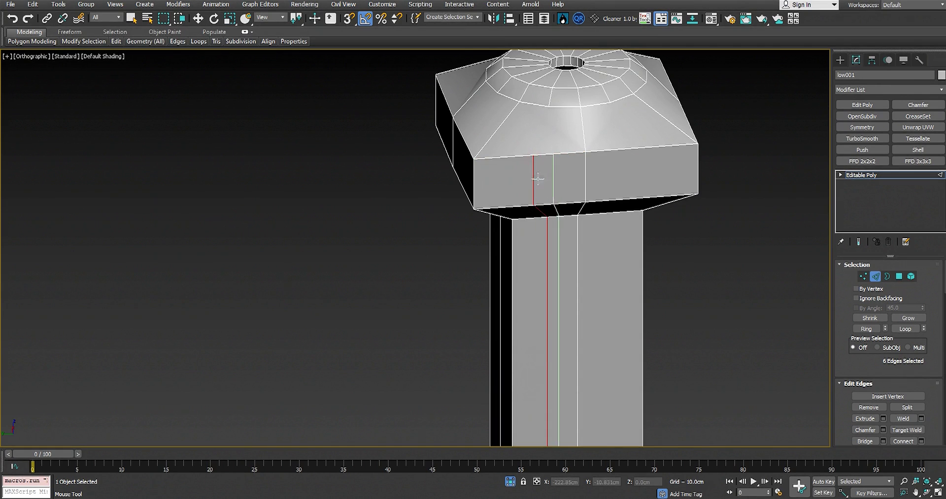
Select the new loop's vertex on the cap rim together with the dome vertex above it
key("w")
scroll(549, 169, "up", 4)
key("1")
left_click(556, 124)
left_click(526, 222, "ctrl")
scroll(575, 208, "down", 5)
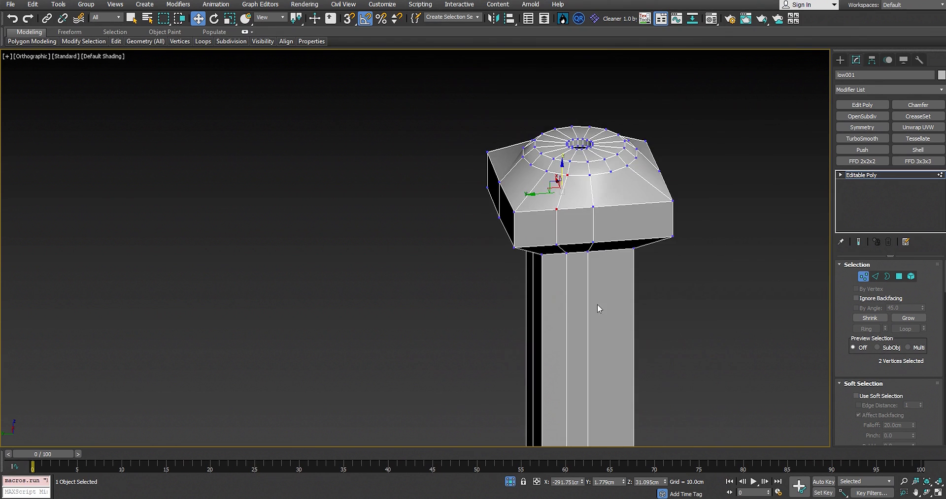
Select the inserted edge loop and examine its path down the column into the round base
middle_click_drag(603, 274, 577, 255)
key("2")
double_click(550, 228)
mouse_move(550, 228)
middle_mouse_down()
mouse_move(549, 190)
mouse_move(545, 215)
middle_mouse_up()
scroll(548, 192, "down", 3)
scroll(547, 253, "up", 3)
middle_click_drag(547, 253, 526, 301)
scroll(532, 231, "down", 3)
middle_click_drag(526, 301, 520, 236)
middle_click_drag(519, 169, 518, 182, "alt")
middle_click_drag(552, 320, 514, 211, "alt")
scroll(525, 293, "up", 4)
middle_click_drag(525, 292, 537, 345, "alt")
scroll(498, 283, "down", 3)
middle_click_drag(537, 312, 564, 339)
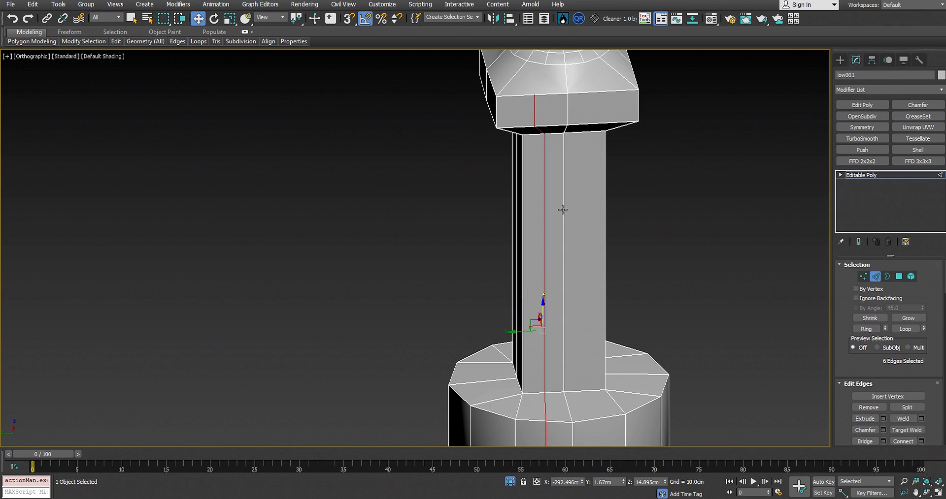
Select the matching horizontal edges along the cap rim, the cap underside and both ends of the column
middle_click_drag(562, 211, 554, 248)
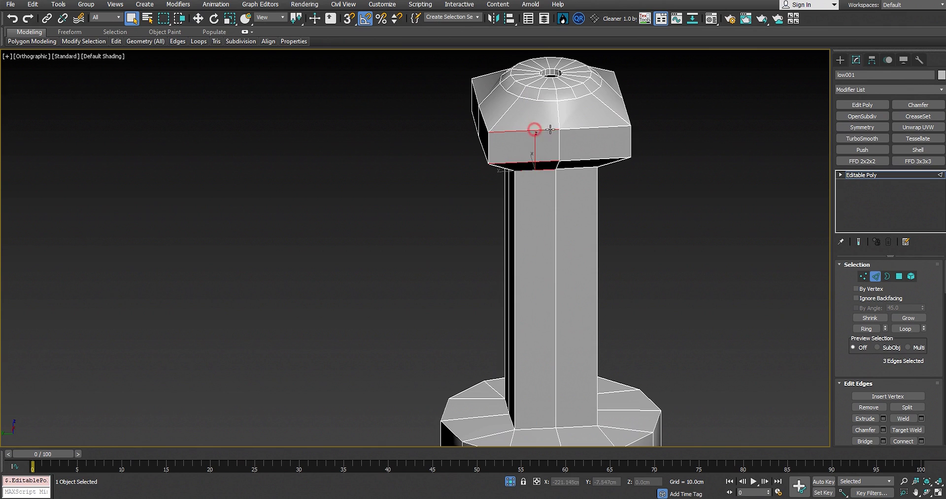
left_click(567, 169, "ctrl")
middle_click_drag(565, 264, 550, 162)
scroll(574, 303, "down", 2)
middle_click_drag(573, 302, 508, 284, "alt")
mouse_move(565, 133)
middle_mouse_down("alt")
mouse_move(588, 124)
mouse_move(531, 154)
mouse_move(583, 160)
mouse_move(590, 196)
mouse_move(572, 146)
middle_mouse_up("alt")
scroll(578, 59, "up", 2)
scroll(577, 149, "down", 3)
scroll(579, 156, "up", 3)
scroll(583, 160, "down", 4)
scroll(590, 197, "up", 4)
scroll(590, 197, "down", 3)
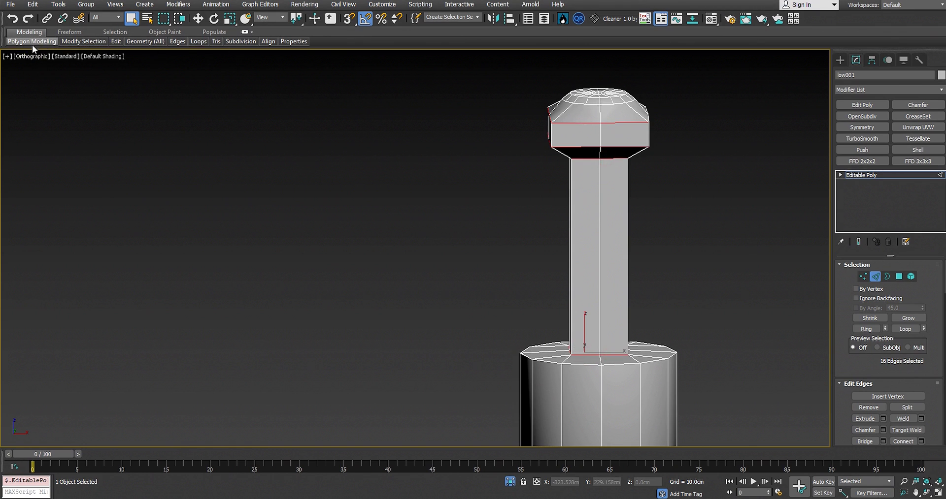
Extend the selection to all similar edges and connect them with vertical edges down the cap and column
mouse_move(82, 43)
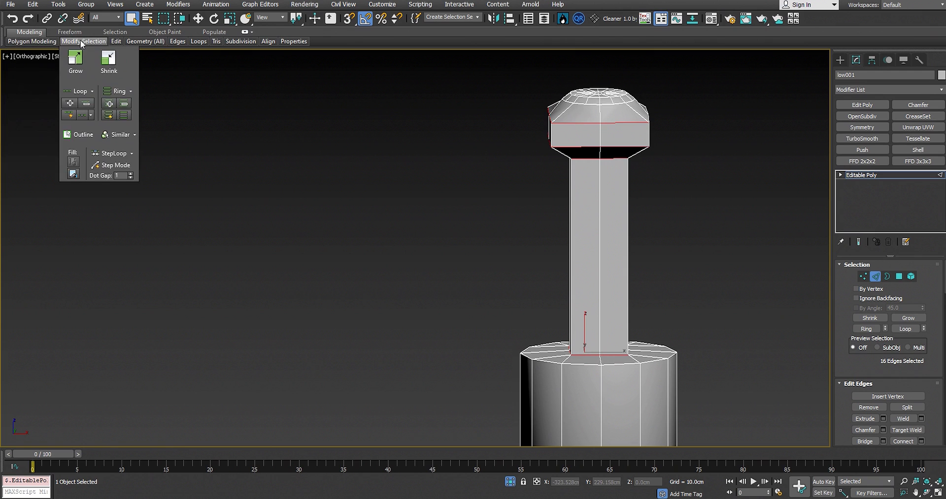
left_click(114, 136)
middle_click_drag(568, 202, 633, 132, "alt")
middle_click_drag(618, 169, 604, 186, "alt")
scroll(651, 190, "up", 2)
right_click(602, 186)
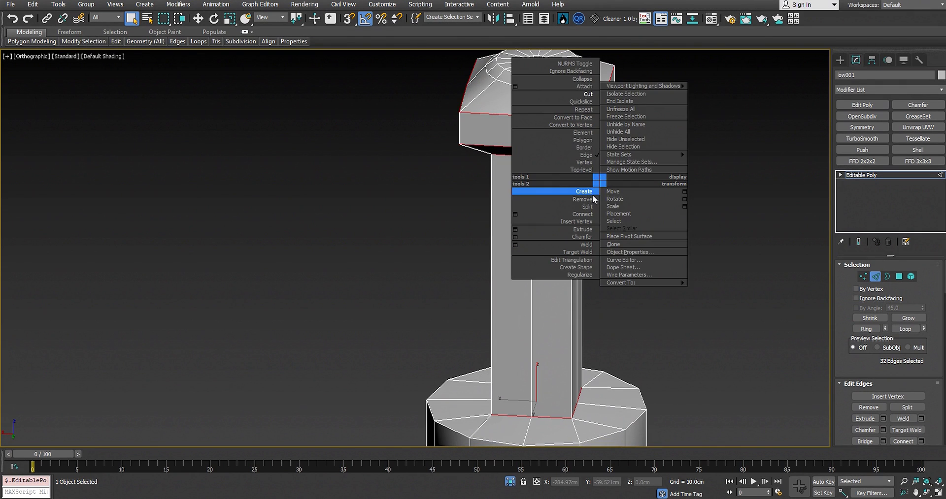
left_click(552, 216)
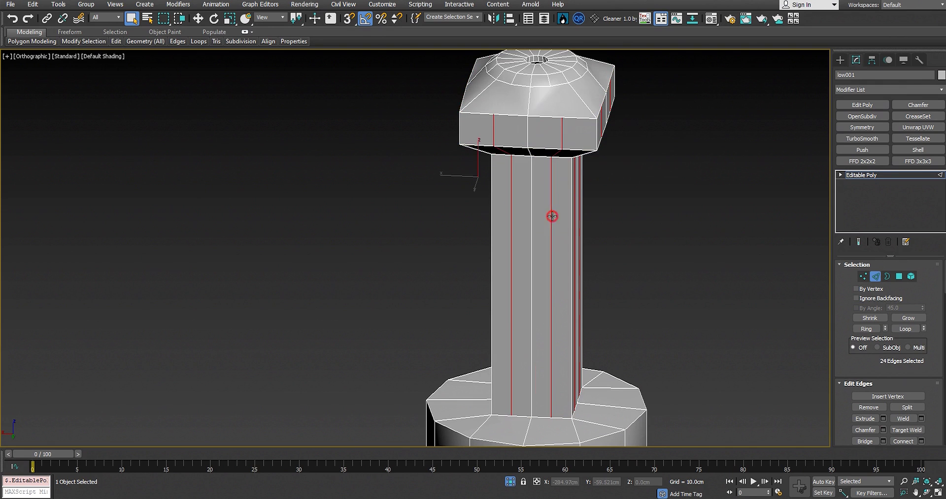
Connect the new rim vertices on one side of the cap to the dome vertices above them
middle_click_drag(540, 240, 471, 218)
middle_click_drag(510, 156, 511, 221)
middle_click_drag(511, 221, 559, 185, "alt")
middle_click_drag(549, 235, 490, 231, "alt")
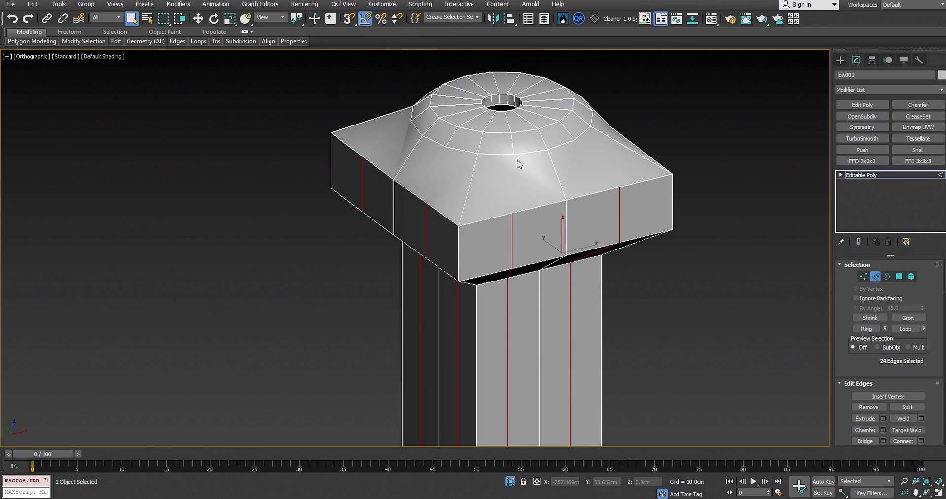
key("1")
left_click(499, 216)
middle_click_drag(543, 221, 509, 202, "alt")
left_click_drag(545, 228, 579, 203, "ctrl")
key("ctrl+shift+e")
middle_click_drag(611, 182, 577, 179, "alt")
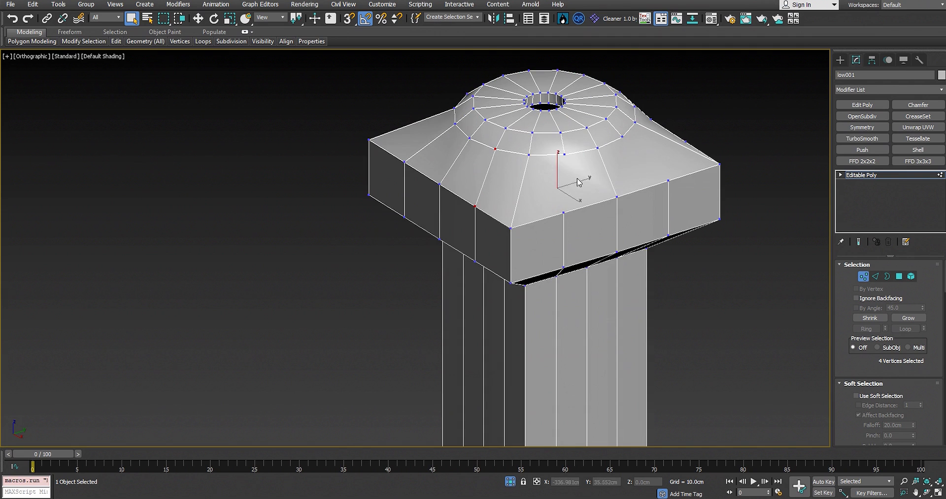
Connect the remaining new rim vertices on the cap's other sides to their matching dome vertices
left_click(558, 216, "ctrl")
middle_click_drag(556, 217, 548, 209, "alt")
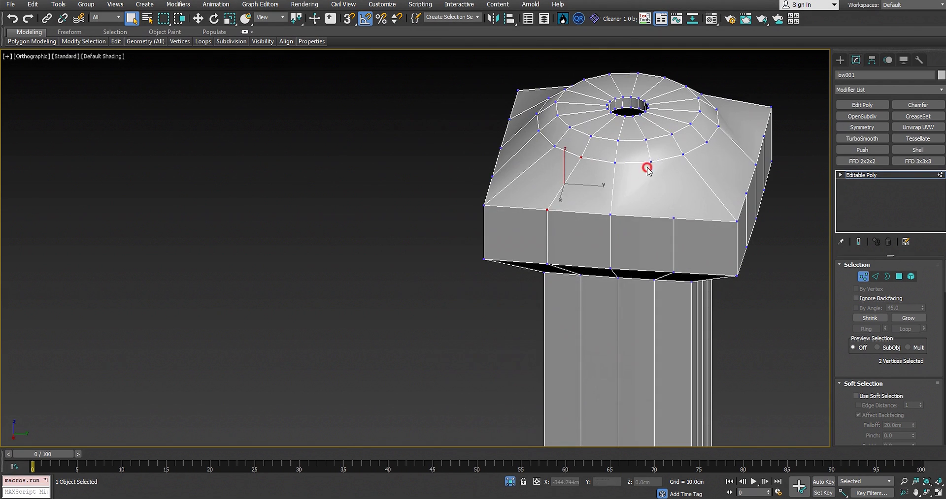
middle_click_drag(683, 226, 707, 161, "alt")
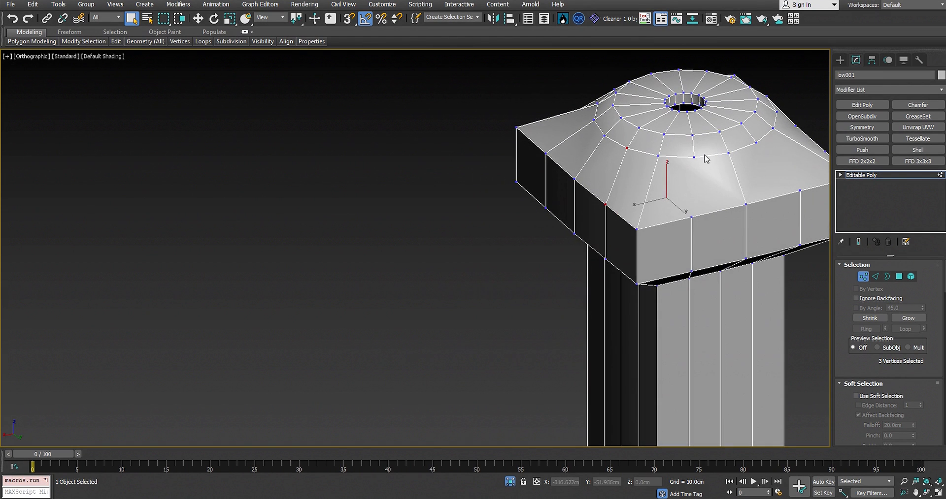
left_click(700, 218, "ctrl")
middle_click_drag(714, 227, 487, 197, "alt")
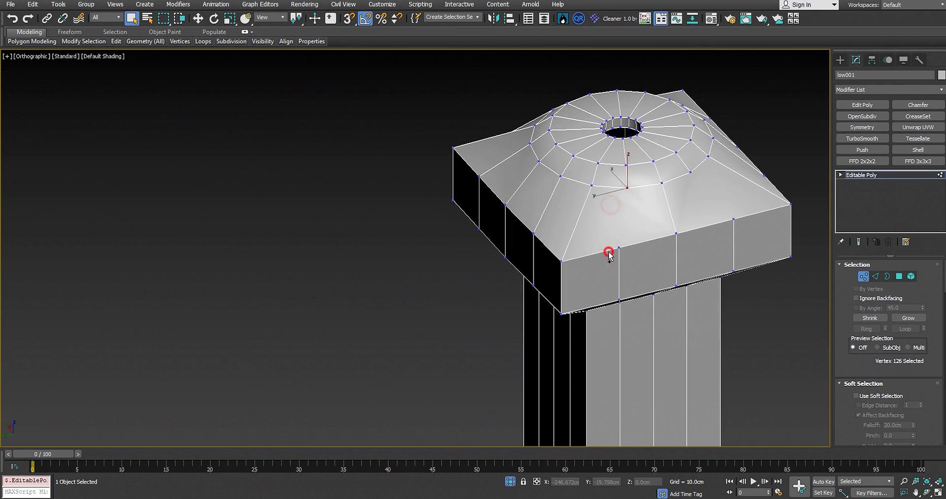
left_click(729, 224, "ctrl")
key("ctrl+shift+e")
Select four adjacent polygons on the base's upper face, in front of the column
scroll(690, 220, "down", 3)
middle_click_drag(628, 251, 618, 291, "alt")
middle_click_drag(618, 291, 530, 295)
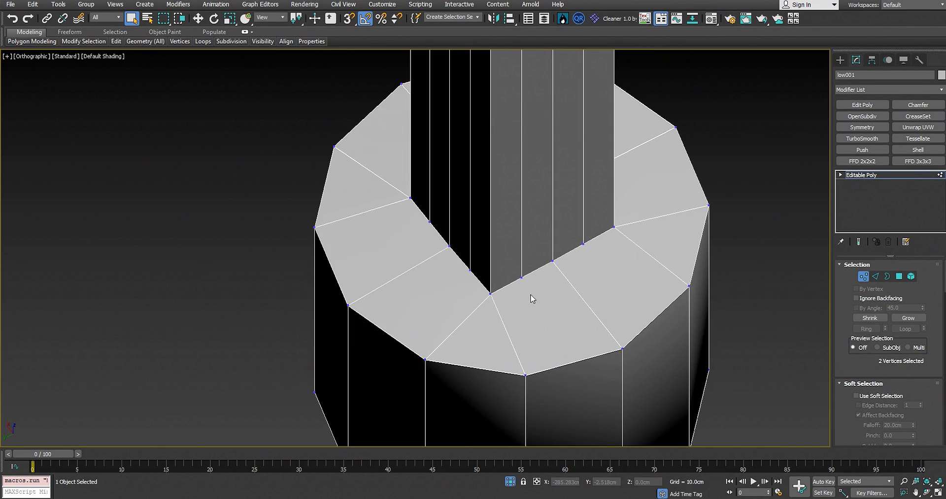
key("4")
scroll(519, 315, "up", 2)
left_click(516, 312)
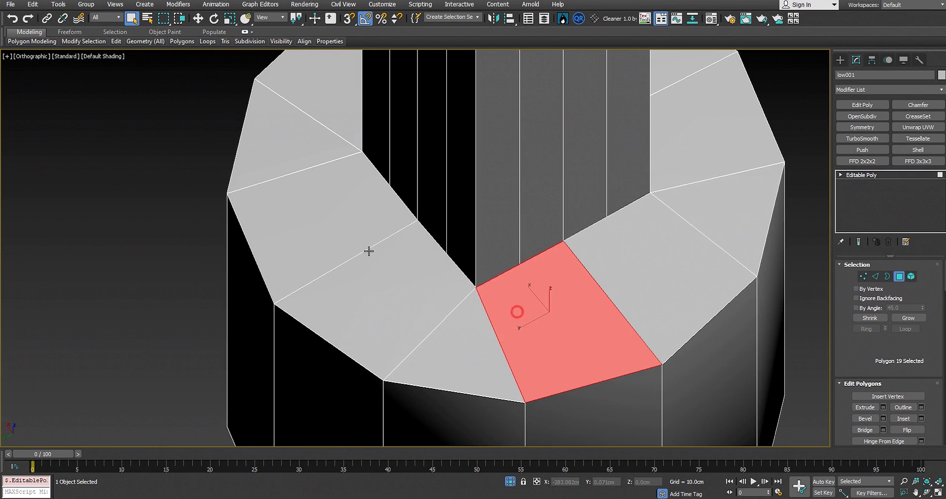
middle_click_drag(493, 304, 482, 259, "alt")
left_click(484, 263, "ctrl")
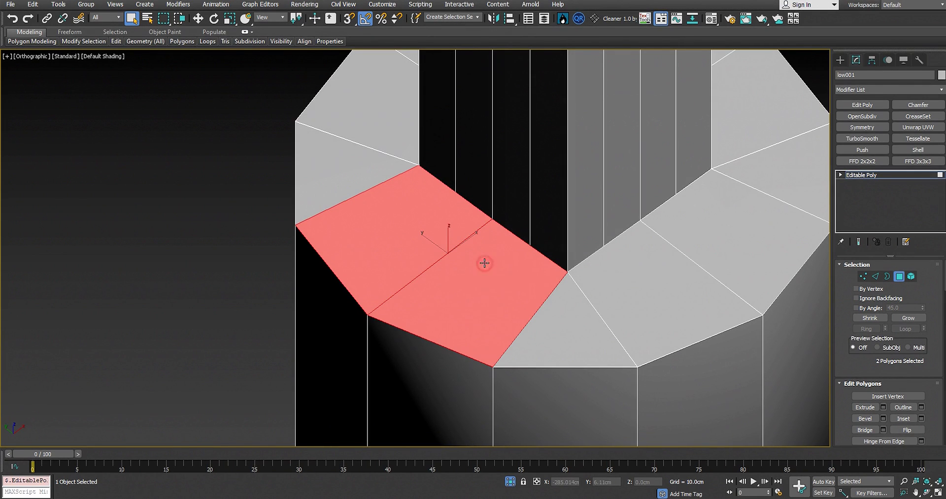
left_click(579, 324, "ctrl")
left_click(621, 300, "ctrl")
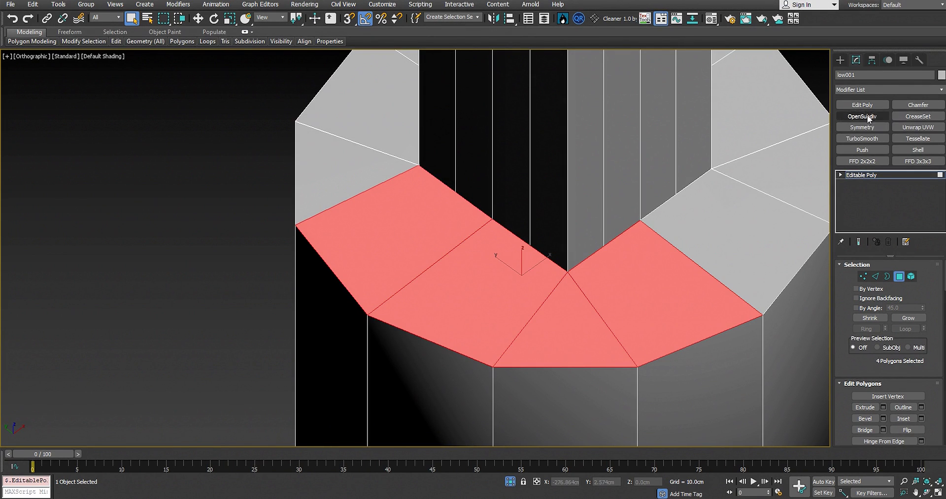
Apply an OpenSubdiv modifier to the object and return to its Editable Poly level
scroll(551, 164, "down", 5)
key("4")
left_click(309, 238)
scroll(507, 192, "up", 5)
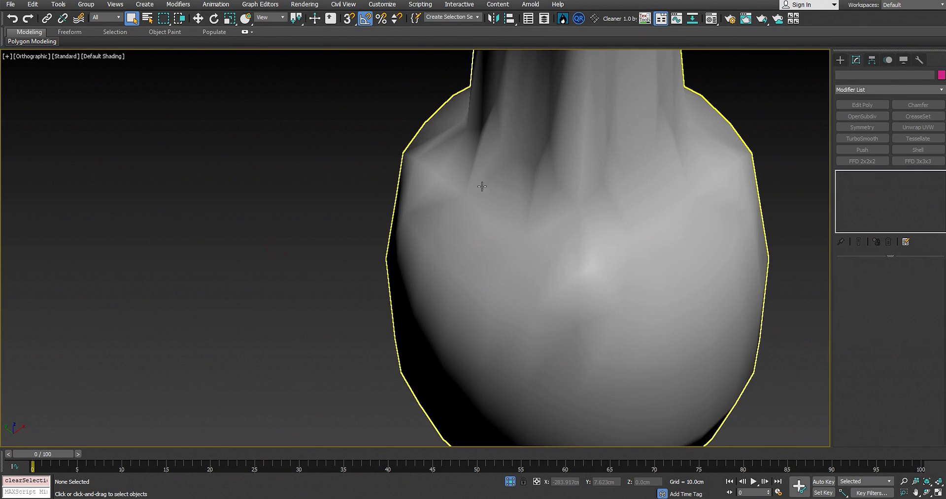
left_click(635, 165)
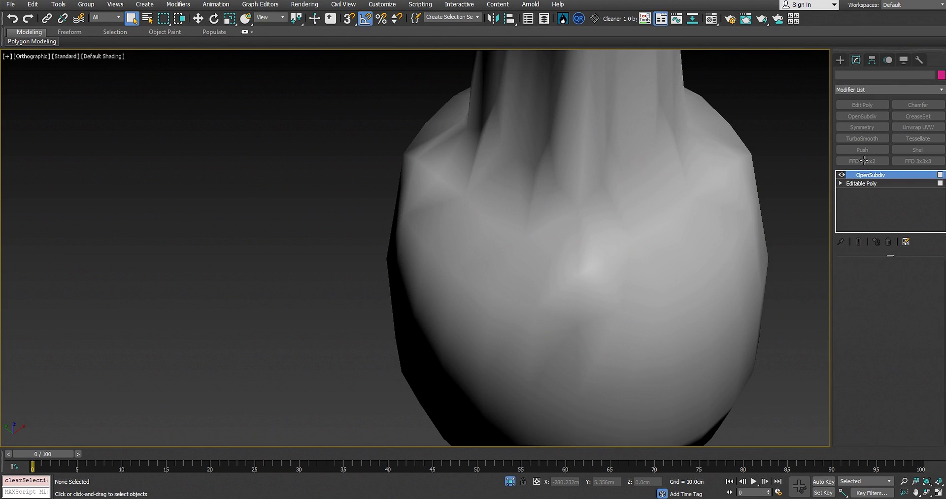
left_click(861, 183)
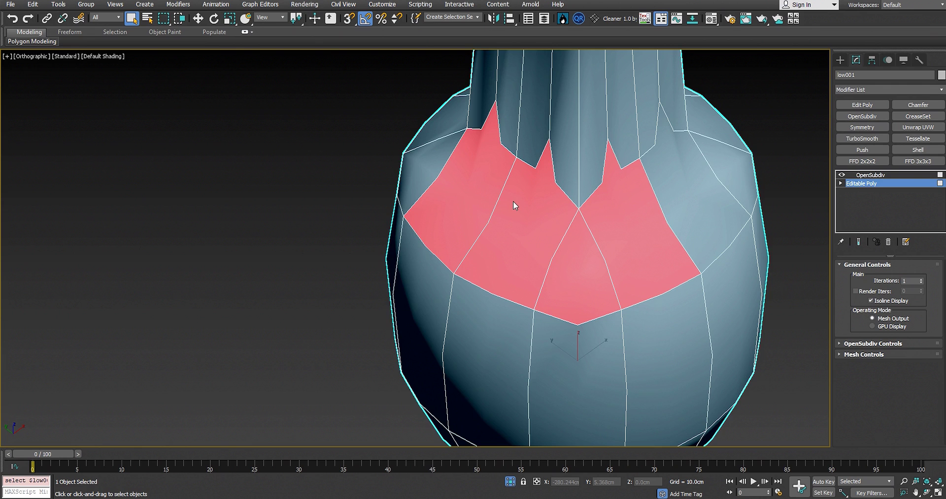
Extend the polygon selection to the full ring of twelve polygons around the column on the base's upper face
key("4")
left_click(688, 209, "ctrl")
middle_click_drag(688, 209, 684, 264, "alt")
left_click(709, 274, "ctrl")
left_click(724, 241, "ctrl")
left_click(746, 169, "ctrl")
left_click(745, 132, "ctrl")
left_click(720, 109, "ctrl")
middle_click_drag(449, 179, 464, 270, "alt")
left_click(464, 270, "ctrl")
left_click(467, 230, "ctrl")
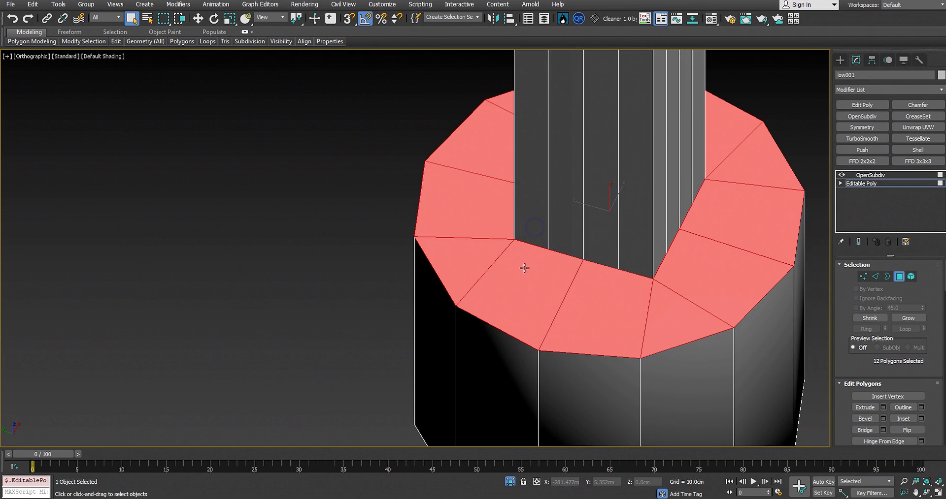
Preview the OpenSubdiv smoothing on the whole object, and return to the Editable Poly level
key("4")
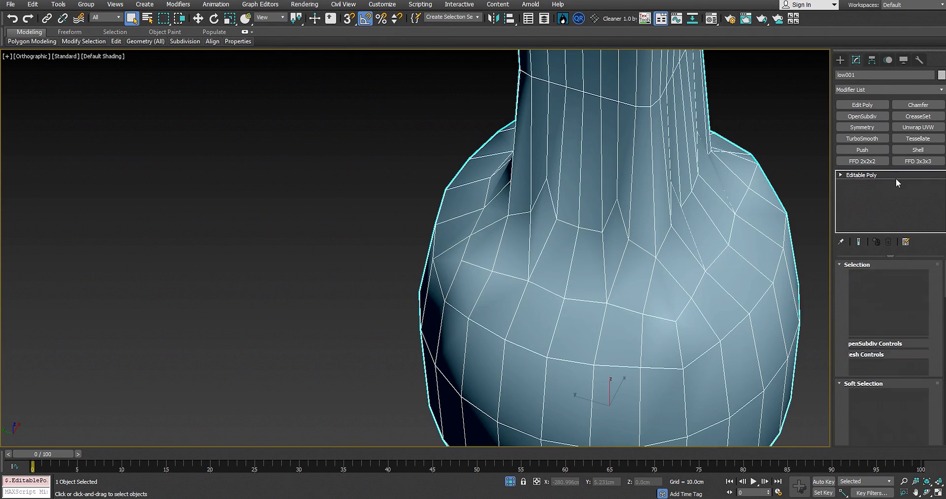
left_click(844, 176)
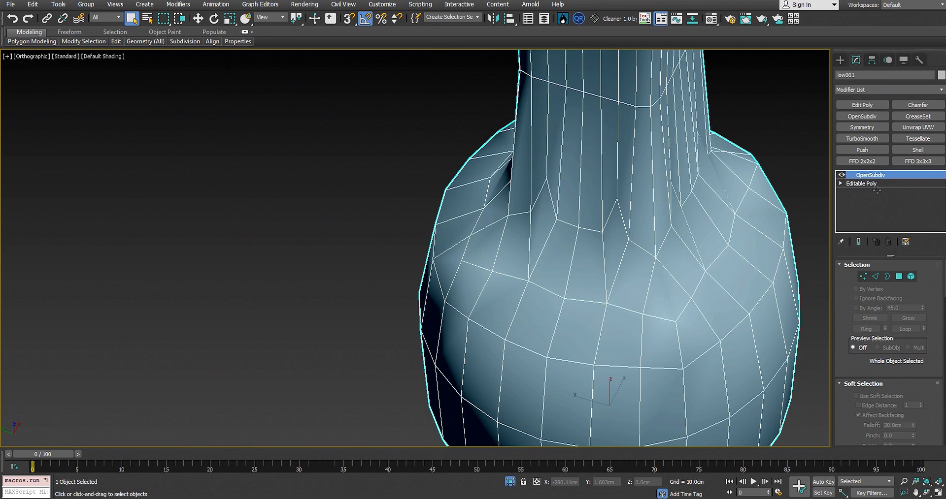
left_click(875, 184)
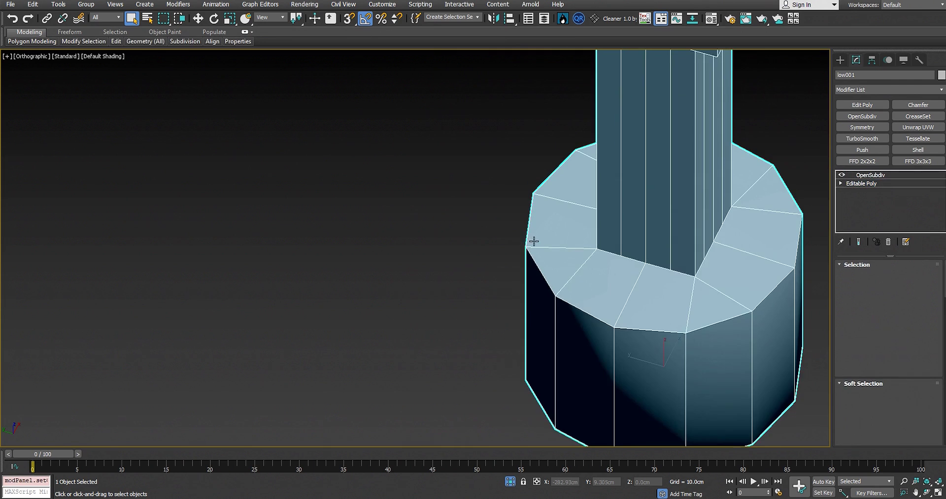
Inset the ring of polygons on the base's upper face slightly
key("4")
right_click(490, 238)
left_click(475, 285)
left_click_drag(475, 285, 481, 271)
right_click(482, 270)
Examine the edge flow and spacing on the cap, the column and the round base
scroll(485, 261, "down", 5)
middle_click_drag(488, 256, 500, 215, "alt")
scroll(501, 211, "up", 2)
middle_click_drag(512, 173, 513, 271)
middle_click_drag(513, 271, 521, 266, "alt")
middle_click_drag(524, 162, 532, 241)
scroll(498, 126, "up", 2)
middle_click_drag(504, 178, 451, 178, "alt")
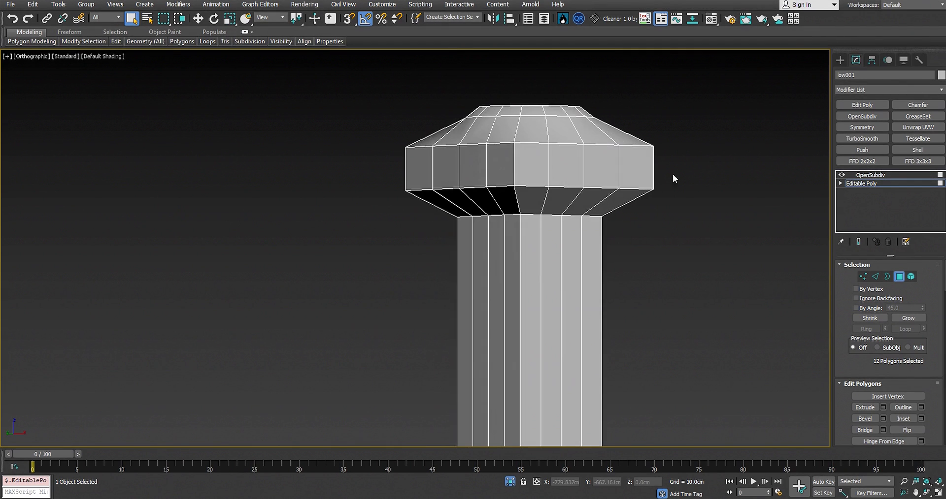
middle_click_drag(523, 282, 514, 195)
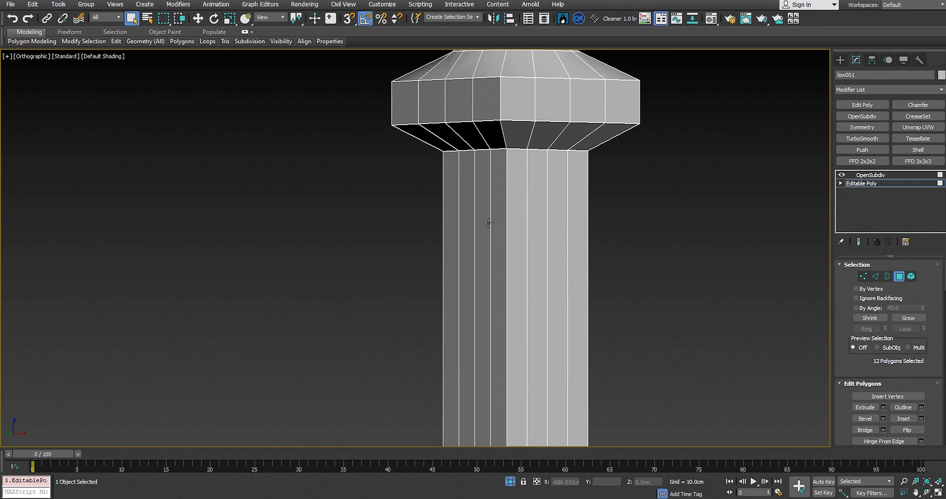
middle_click_drag(507, 118, 498, 177)
middle_click_drag(431, 270, 427, 116, "alt")
middle_click_drag(507, 300, 472, 114)
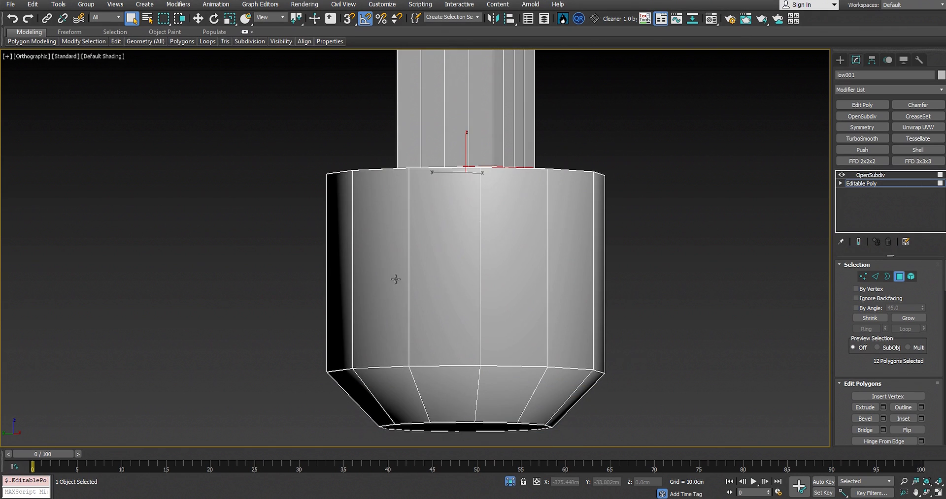
middle_click_drag(514, 210, 500, 316)
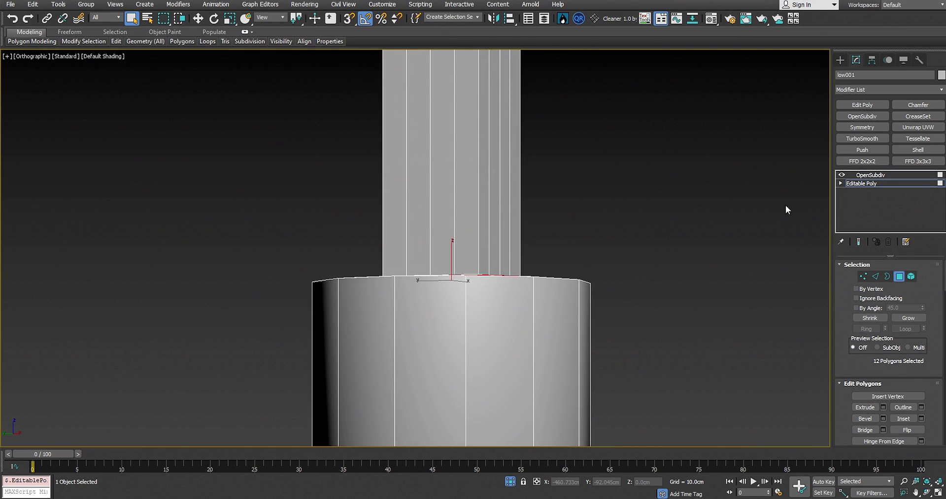
Insert horizontal edge loops with Swift Loop around the middle of the base's side wall and its lower bevel
scroll(479, 262, "down", 3)
middle_click_drag(490, 258, 465, 251, "alt")
scroll(556, 303, "up", 2)
key("alt+1")
left_click(550, 304)
middle_click_drag(508, 312, 528, 322, "alt")
scroll(528, 322, "up", 2)
middle_click_drag(527, 355, 521, 335, "alt")
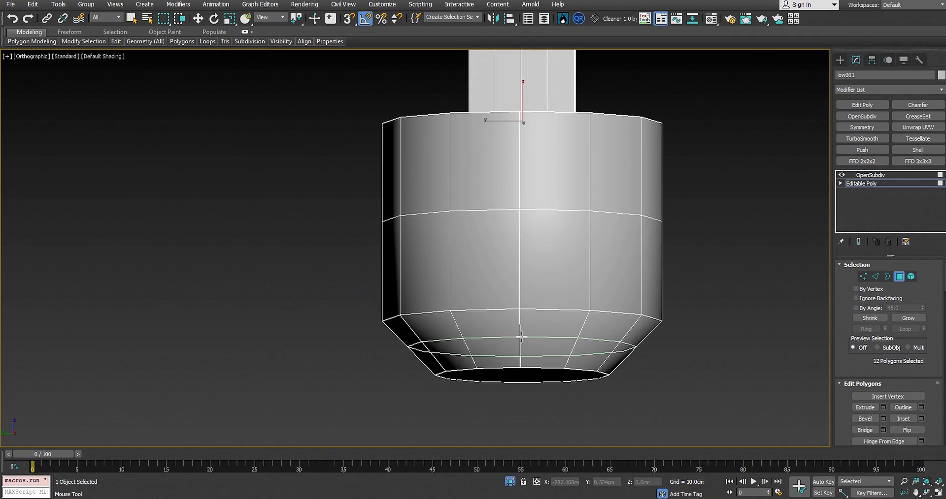
left_click(521, 339)
Insert horizontal edge loops around the column, one near the base and one just below the cap
middle_click_drag(521, 89, 507, 320)
middle_click_drag(505, 214, 503, 337, "alt")
left_click(504, 363)
middle_click_drag(526, 193, 513, 337)
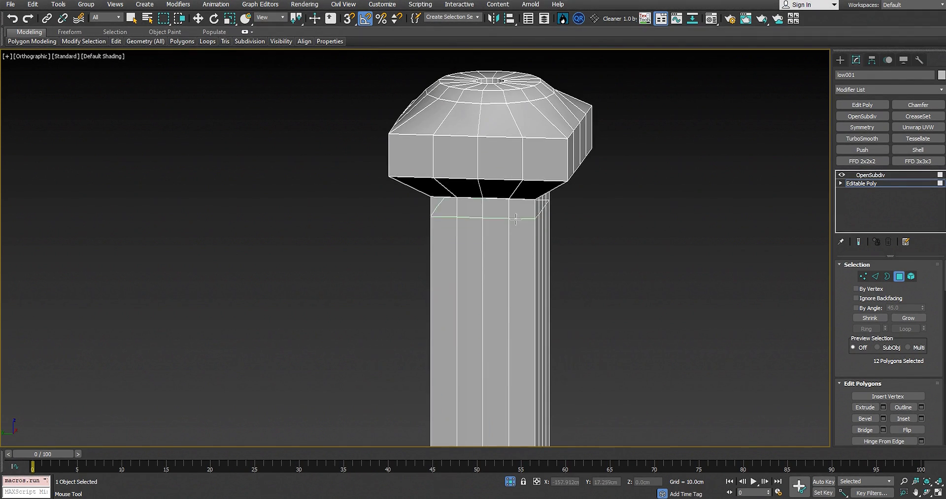
left_click(517, 235)
Insert edge loops around the cap's underside, its vertical side band and its sloped upper surface
middle_click_drag(518, 193, 506, 169, "alt")
scroll(507, 169, "up", 2)
left_click(522, 157)
left_click(562, 102)
middle_click_drag(562, 102, 490, 123, "alt")
left_click(490, 175)
Insert an edge loop around the cap's dome and another around the inner wall of its central hole
middle_click_drag(483, 175, 445, 145, "alt")
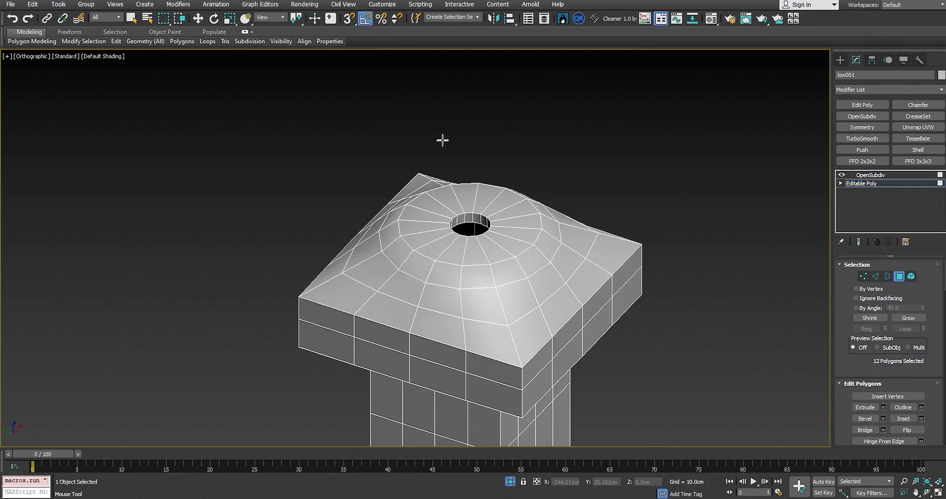
scroll(445, 146, "up", 4)
left_click(422, 290)
left_click(484, 302)
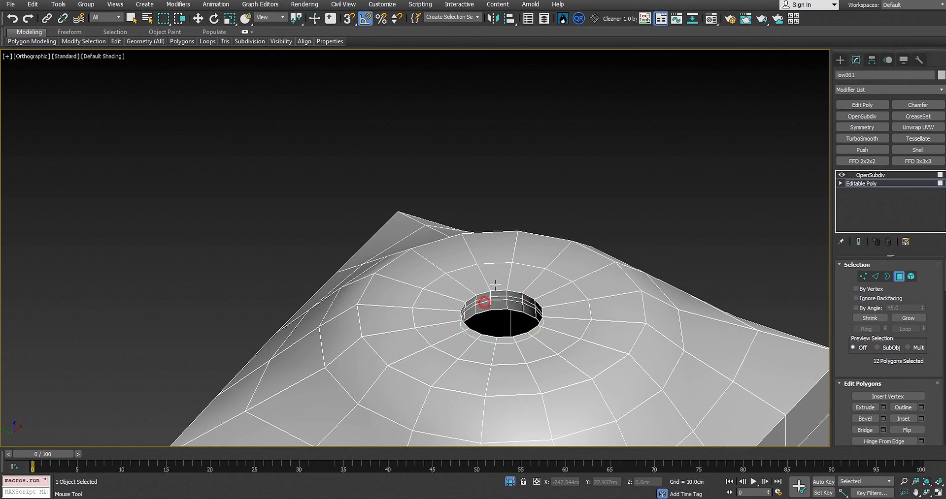
Select the horizontal edge loop around the middle of the base's side and chamfer it into two spaced loops
scroll(498, 227, "down", 6)
middle_click_drag(517, 315, 467, 91)
middle_click_drag(507, 246, 542, 213, "alt")
middle_click_drag(475, 342, 425, 264)
middle_click_drag(477, 362, 485, 173)
middle_click_drag(488, 219, 447, 211, "alt")
right_click(446, 211)
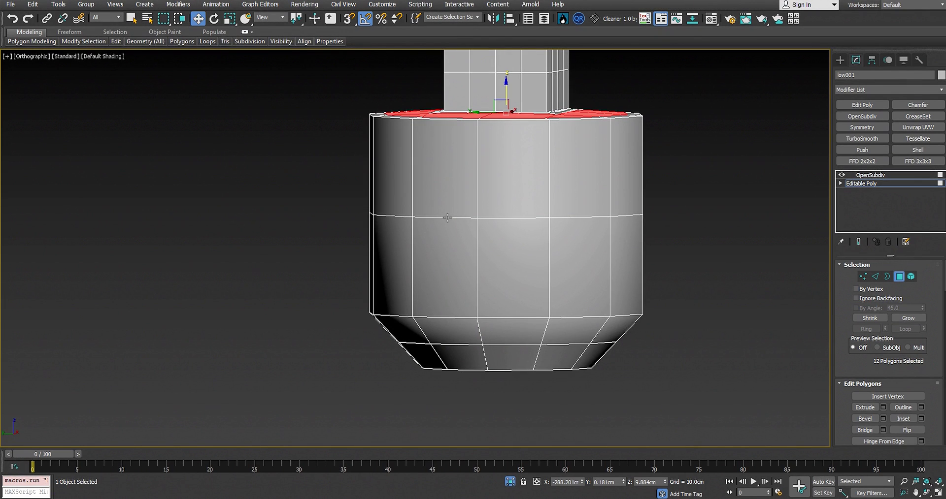
key("2")
double_click(448, 217)
scroll(447, 217, "up", 4)
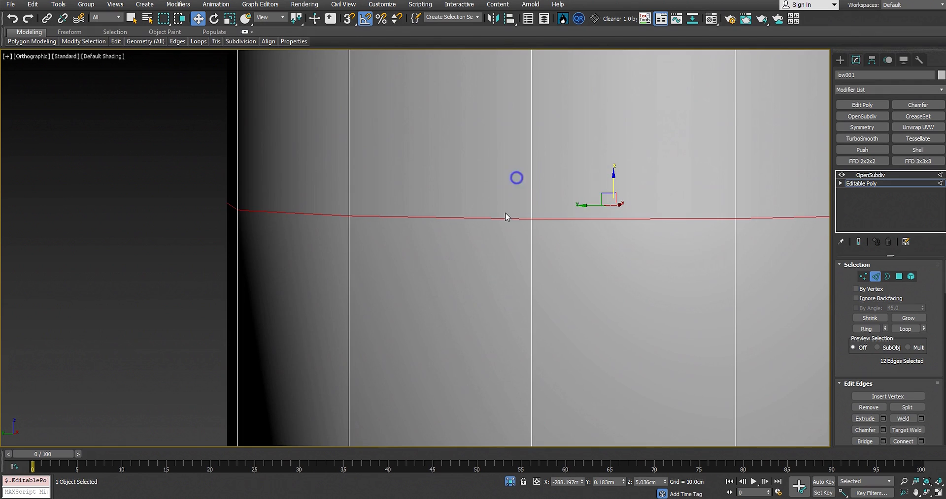
right_click(567, 156)
left_click(555, 212)
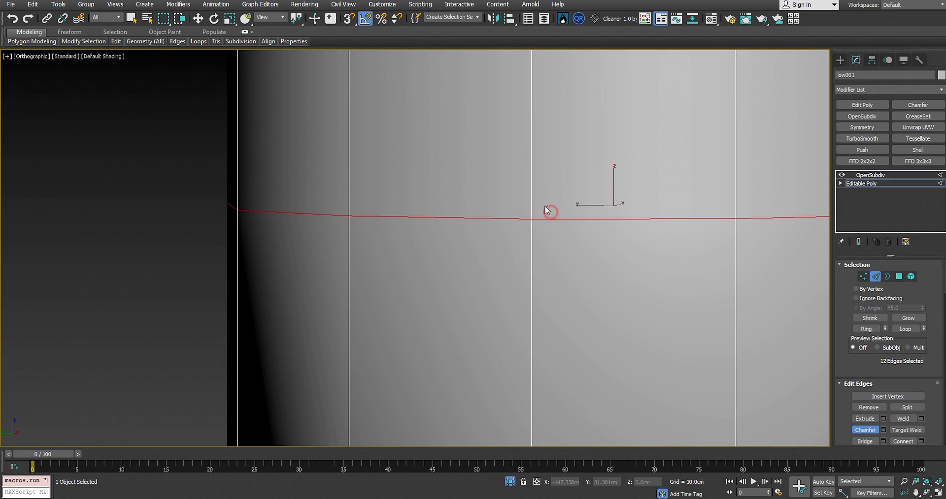
scroll(549, 213, "down", 2)
left_click_drag(555, 224, 563, 274)
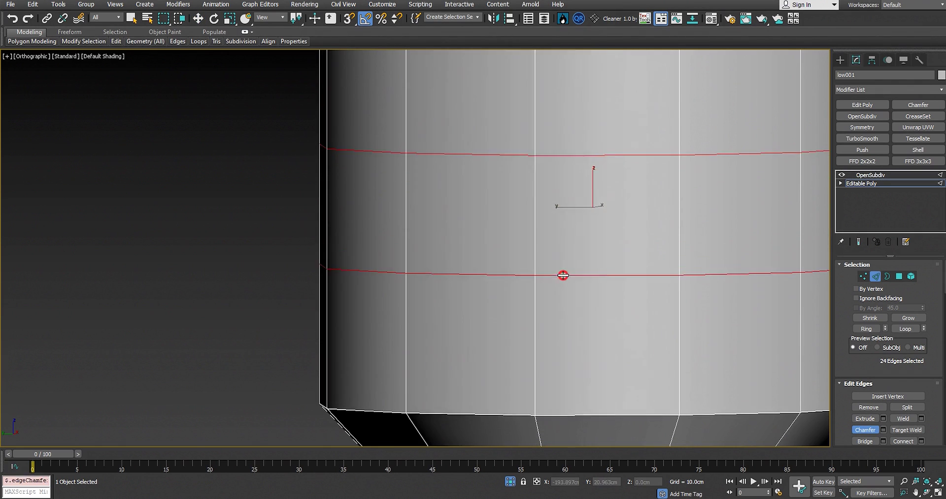
key("w")
Select the polygon closing the base's underside and inset it to form a narrow ring of faces around its border
scroll(564, 262, "down", 4)
mouse_move(579, 242)
middle_mouse_down("alt")
mouse_move(643, 234)
mouse_move(594, 251)
middle_mouse_up("alt")
middle_click_drag(522, 236, 565, 235, "alt")
middle_click_drag(597, 204, 522, 233)
middle_click_drag(522, 233, 582, 167, "alt")
scroll(514, 351, "up", 4)
scroll(515, 352, "down", 4)
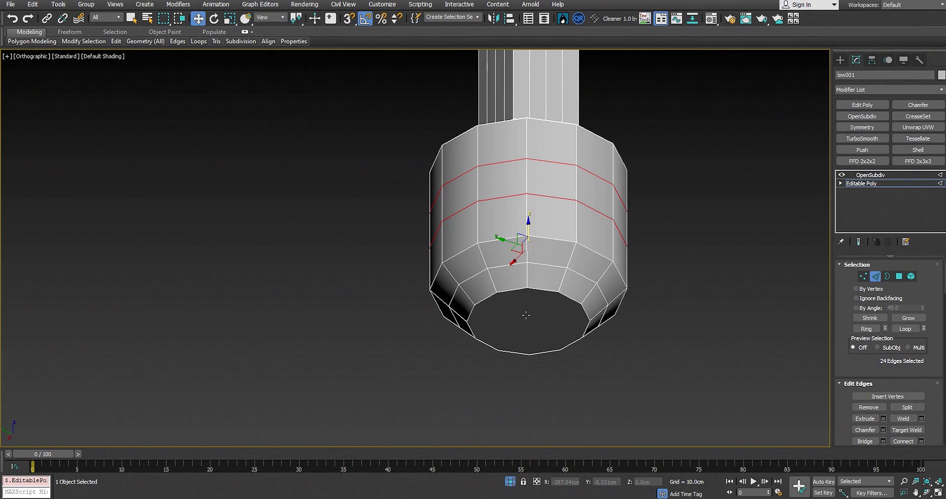
key("4")
left_click(525, 315)
scroll(525, 316, "up", 4)
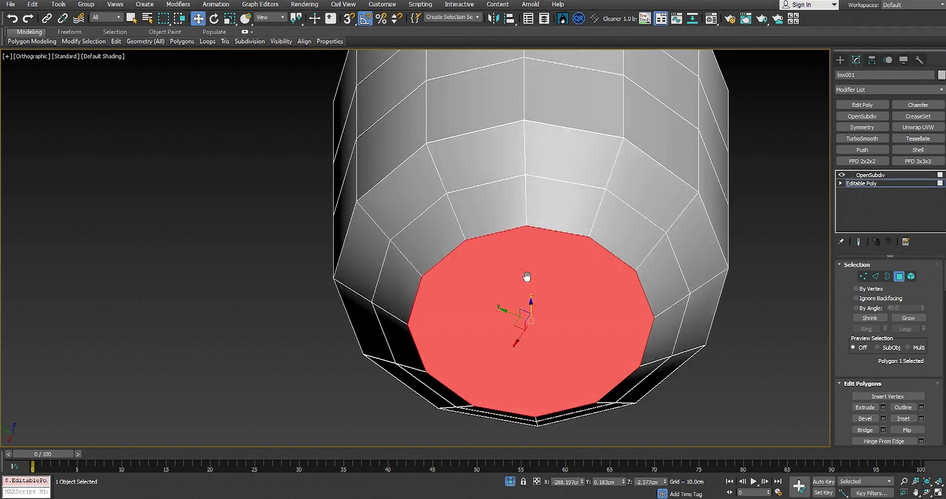
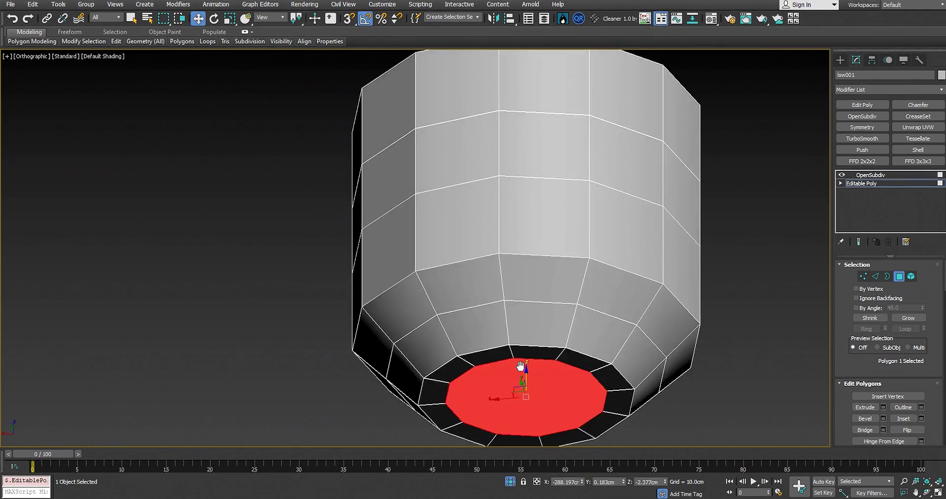
middle_click_drag(650, 334, 452, 285, "alt")
Leave polygon editing, add a CreaseSet modifier beneath OpenSubdiv and switch it to edge selection
middle_click_drag(583, 192, 562, 369)
scroll(587, 146, "down", 3)
middle_click_drag(587, 146, 557, 353)
scroll(567, 119, "up", 3)
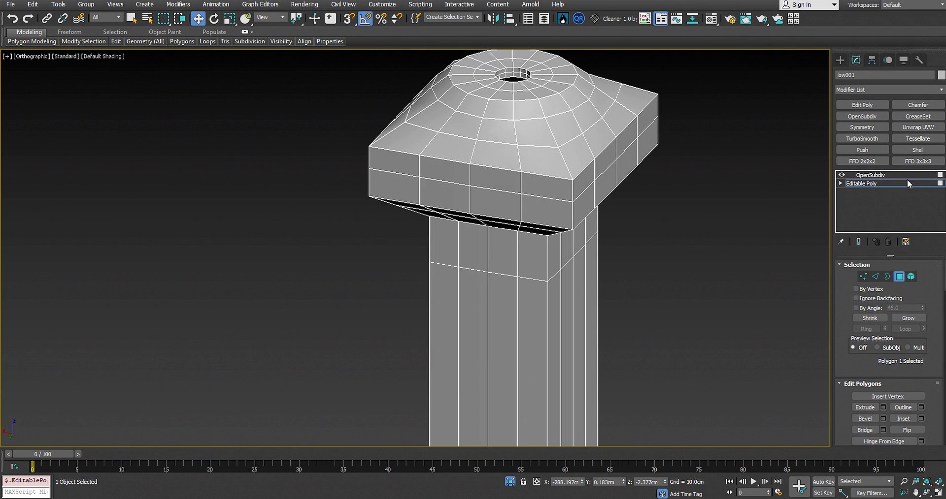
left_click(899, 276)
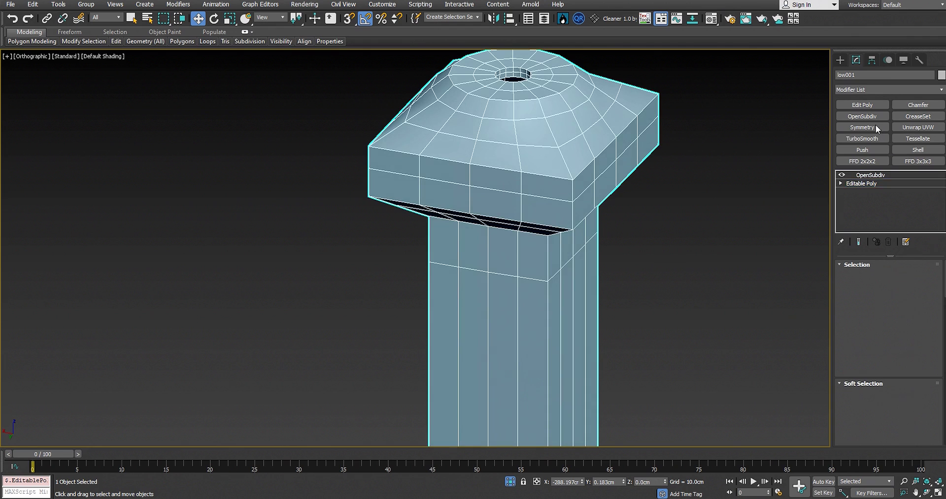
left_click(917, 117)
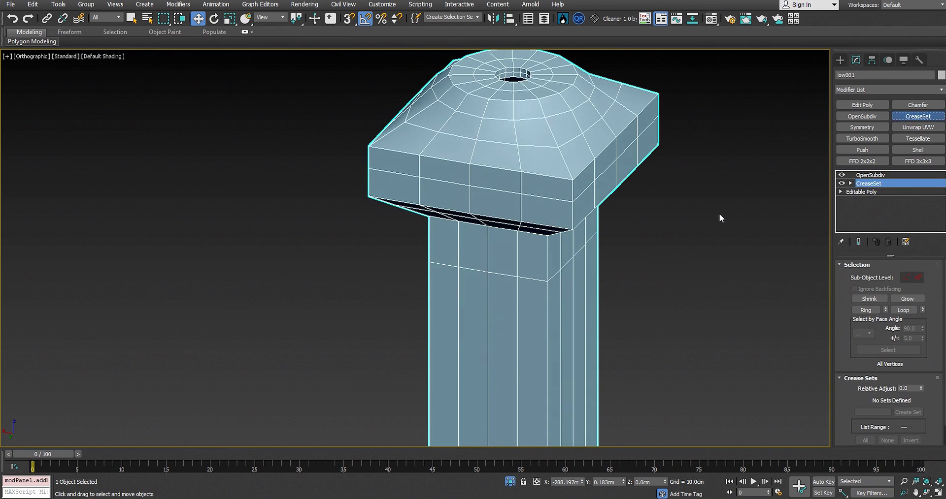
key("2")
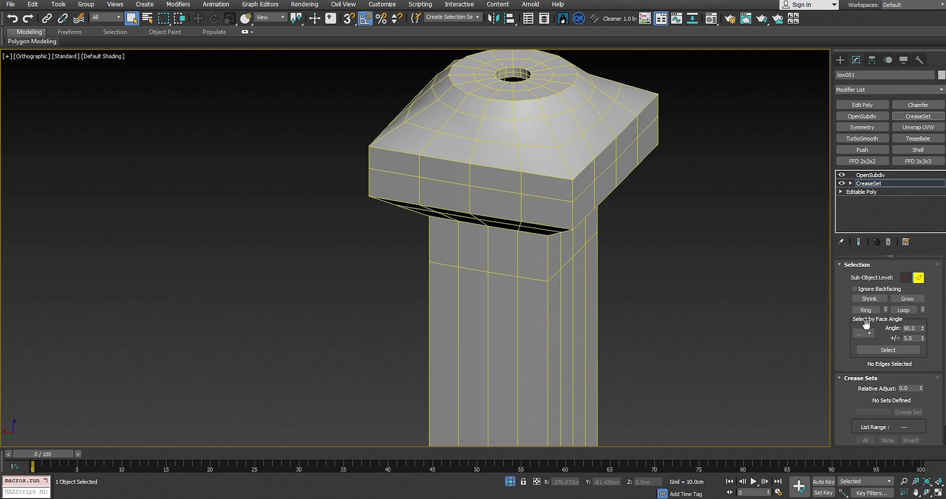
Set the face-angle selection tolerance to 45 and select all edges matching that angle range
double_click(909, 339)
scroll(559, 230, "down", 2)
middle_click_drag(553, 209, 552, 185)
middle_click_drag(516, 301, 523, 263)
scroll(621, 205, "down", 2)
middle_click_drag(622, 205, 538, 247)
scroll(538, 247, "up", 2)
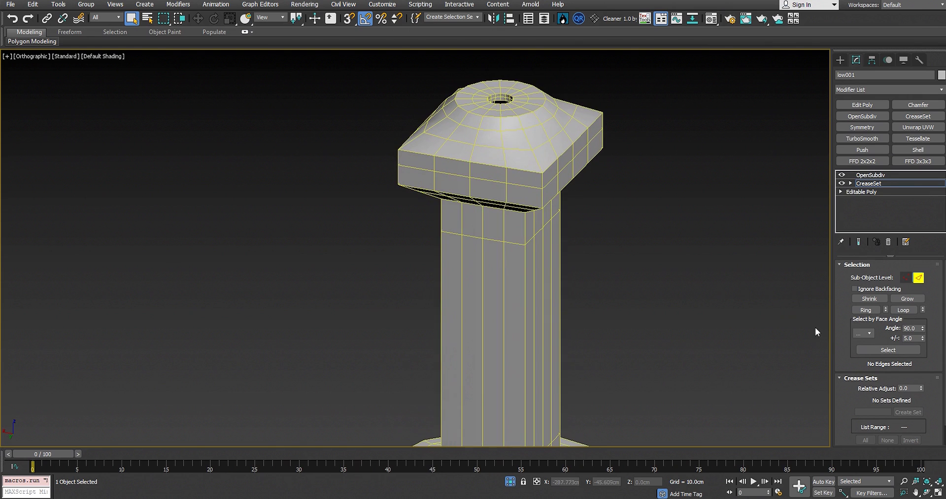
double_click(910, 339)
type("45")
key("Return")
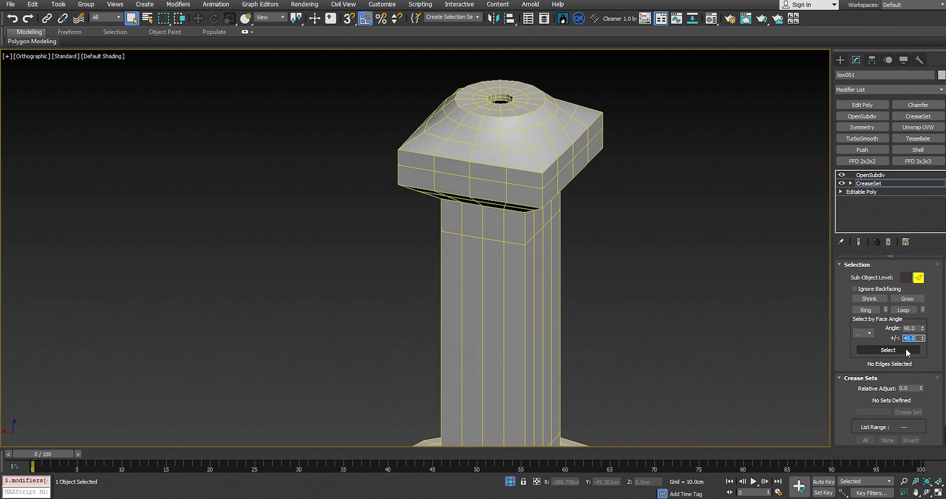
left_click(882, 351)
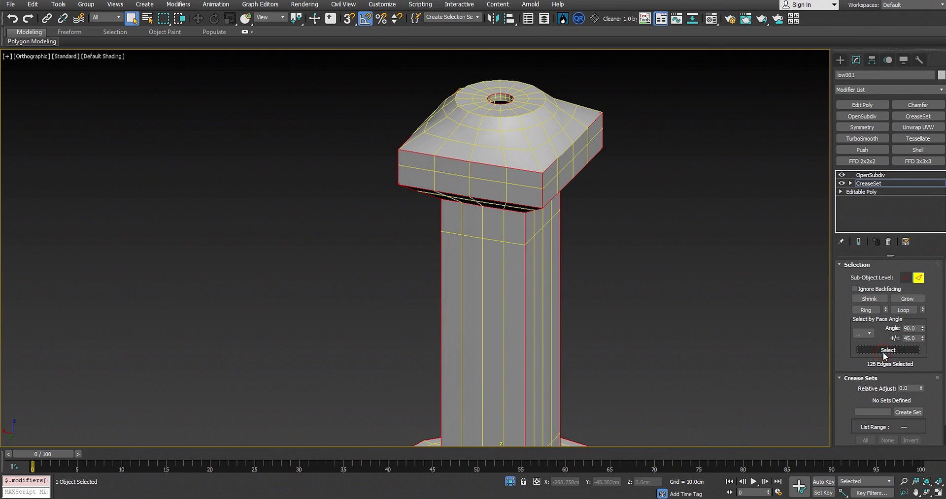
Add the edge loop around the rim of the cap's flat circular top to the selection
scroll(591, 222, "down", 5)
middle_click_drag(592, 226, 540, 173, "alt")
middle_click_drag(541, 173, 536, 129, "alt")
scroll(522, 361, "up", 5)
middle_click_drag(566, 382, 526, 327, "alt")
middle_click_drag(580, 217, 596, 433)
scroll(564, 187, "down", 2)
middle_click_drag(564, 186, 563, 440)
scroll(574, 92, "up", 4)
scroll(593, 196, "down", 4)
middle_click_drag(592, 197, 573, 216, "alt")
scroll(555, 183, "up", 4)
scroll(558, 309, "down", 1)
middle_click_drag(557, 294, 526, 233, "alt")
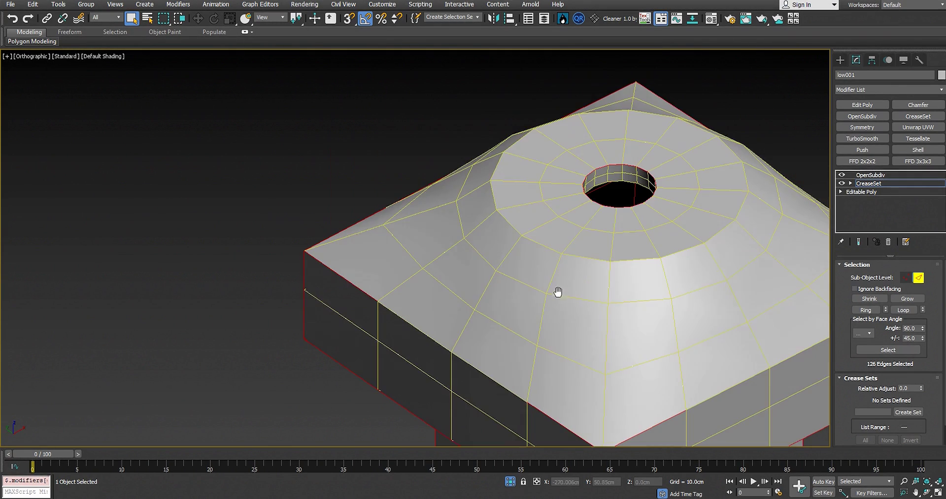
double_click(507, 228, "ctrl")
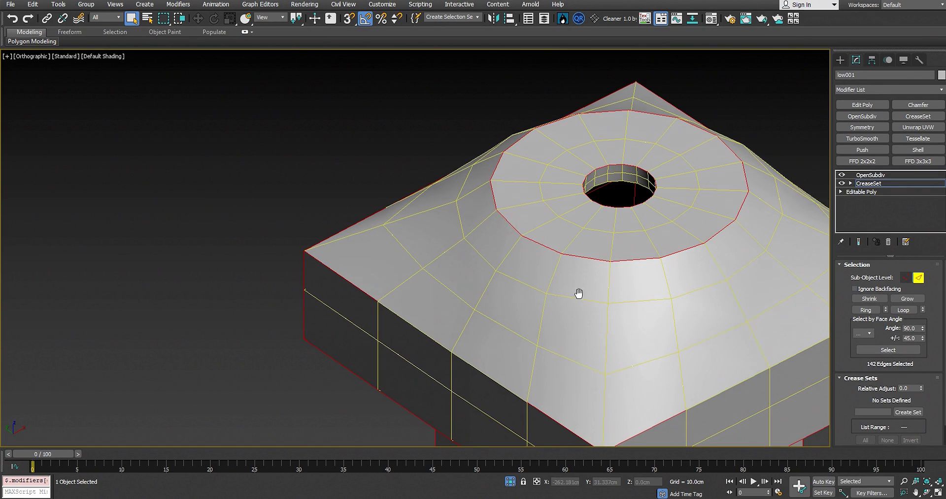
middle_click_drag(576, 293, 570, 171)
Add the remaining hard edges to the selection, including the loop where the base's side meets its lower taper
double_click(460, 241, "ctrl")
scroll(492, 249, "down", 1)
middle_click_drag(502, 254, 474, 183, "alt")
middle_click_drag(563, 426, 610, 230)
scroll(587, 250, "down", 4)
scroll(564, 374, "up", 2)
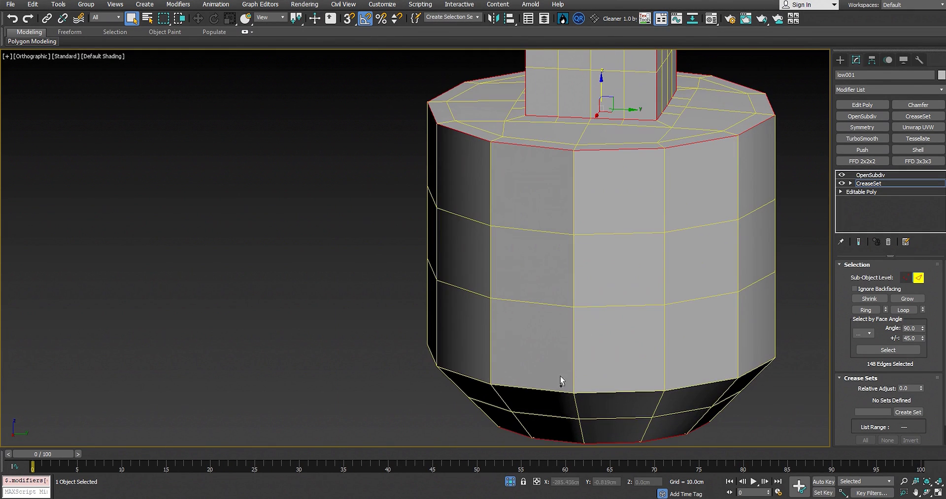
double_click(551, 391, "ctrl")
scroll(553, 390, "down", 2)
middle_click_drag(610, 293, 617, 314, "alt")
scroll(548, 291, "up", 3)
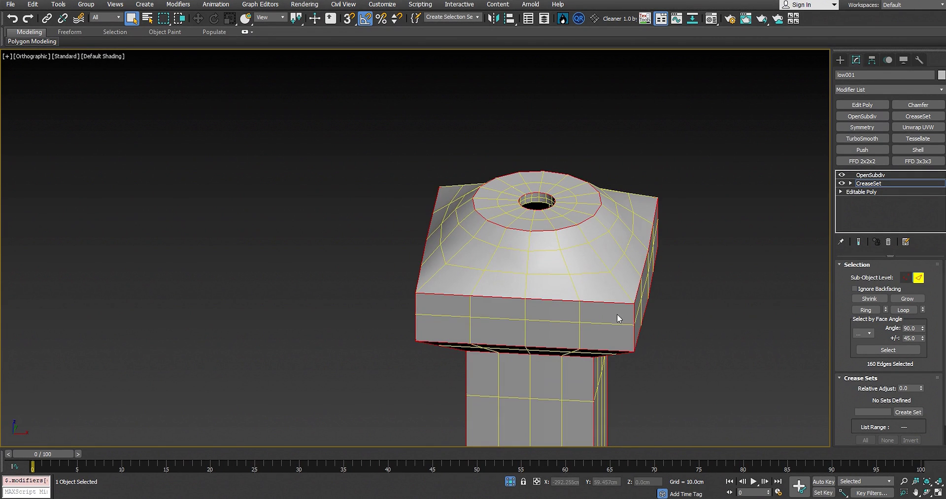
Create a crease set from the selected edges with a crease value of 0.5
middle_click_drag(638, 286, 641, 257)
scroll(914, 390, "down", 2)
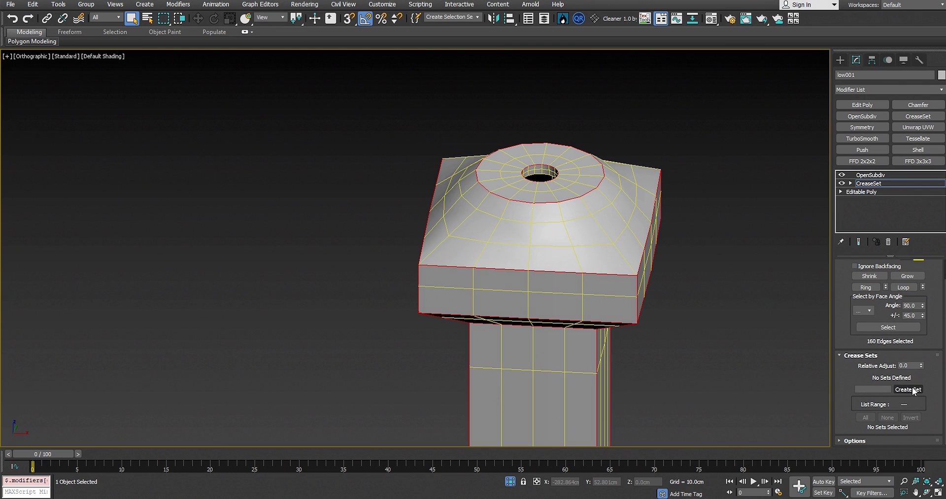
left_click(913, 391)
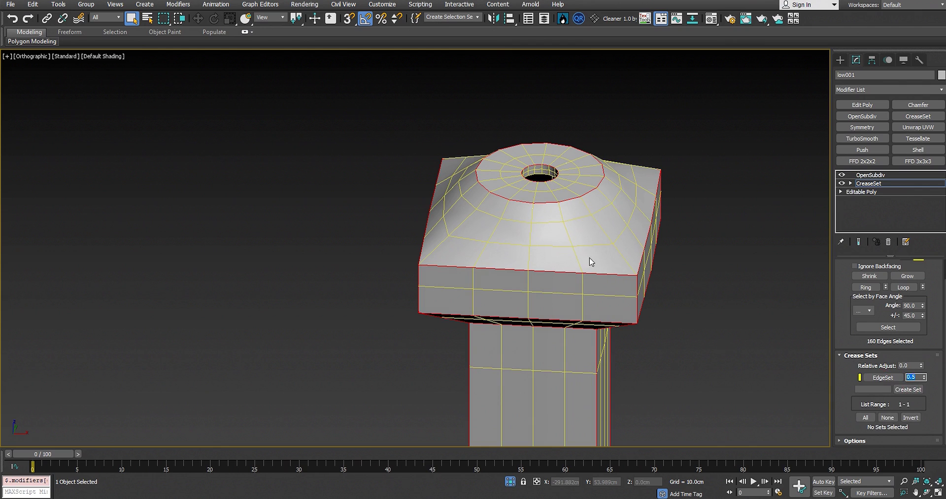
Return to the OpenSubdiv modifier on the object and raise its iterations to 3
left_click(870, 175)
left_click(720, 218)
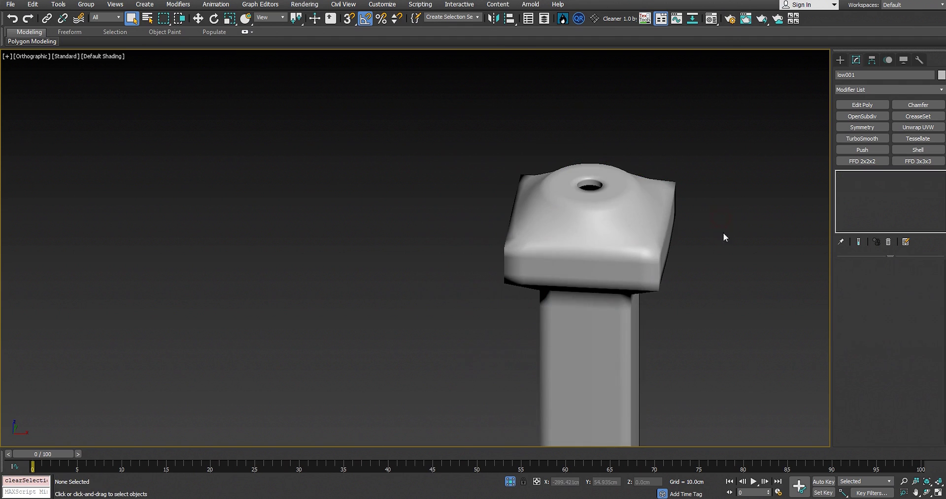
scroll(606, 222, "up", 4)
left_click(606, 222)
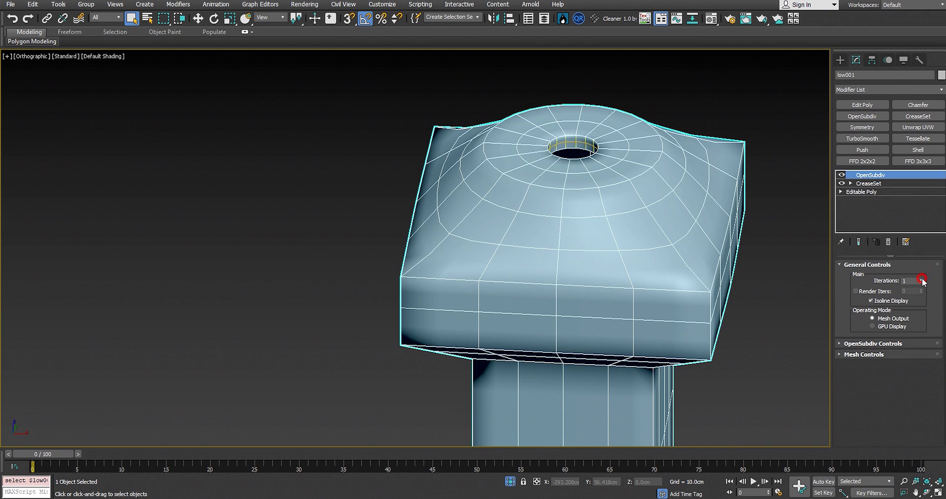
left_click(921, 279)
left_click(921, 279)
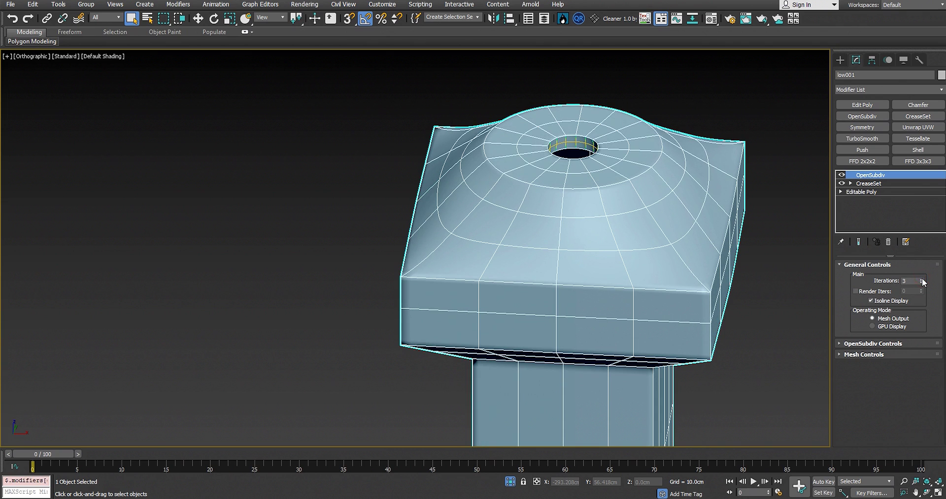
Examine the smoothed base and its junction with the square column, with the object selected and deselected
left_click(718, 269)
scroll(550, 245, "down", 3)
middle_click_drag(564, 294, 563, 130)
middle_click_drag(572, 343, 582, 174)
left_click(558, 263)
scroll(565, 264, "down", 1)
left_click_drag(564, 264, 566, 230)
middle_click_drag(566, 230, 593, 211, "alt")
left_click(771, 230)
scroll(555, 390, "up", 2)
scroll(590, 283, "down", 2)
left_click(591, 262)
middle_click_drag(590, 262, 584, 325, "alt")
left_click(741, 231)
scroll(614, 191, "up", 3)
scroll(561, 255, "up", 5)
scroll(565, 259, "up", 2)
scroll(565, 260, "down", 6)
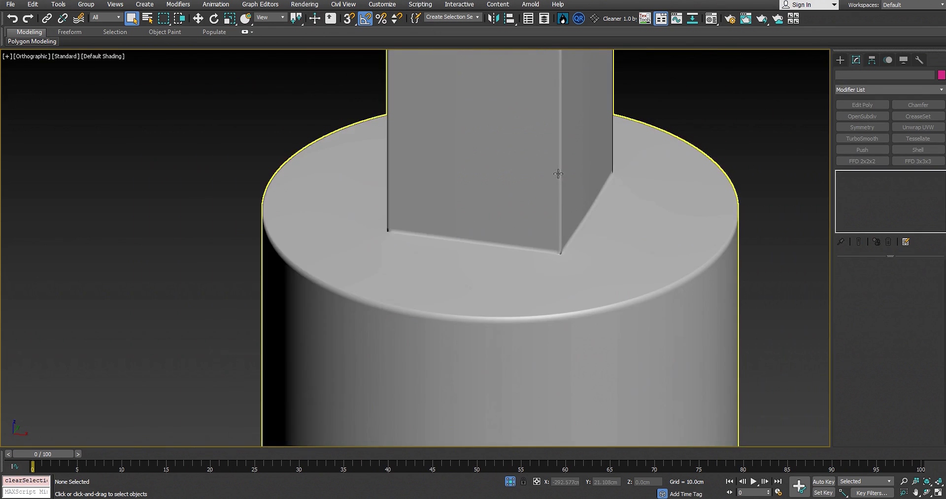
Examine the smoothed cap's dome, rim and square corners from several angles, with and without the wireframe
middle_click_drag(558, 175, 585, 366)
middle_click_drag(613, 185, 635, 364)
middle_click_drag(663, 165, 654, 413)
scroll(456, 146, "up", 2)
left_click(449, 193)
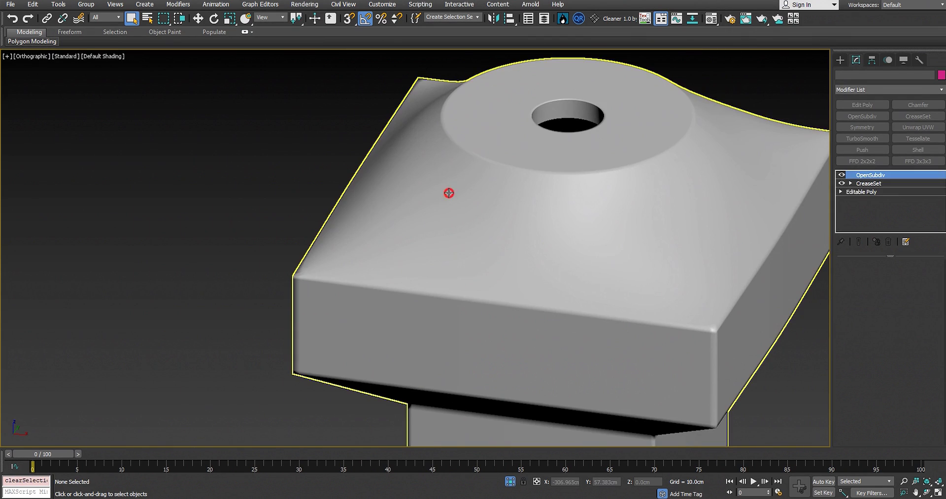
scroll(445, 193, "down", 2)
middle_click_drag(446, 193, 424, 173, "alt")
left_click(319, 106)
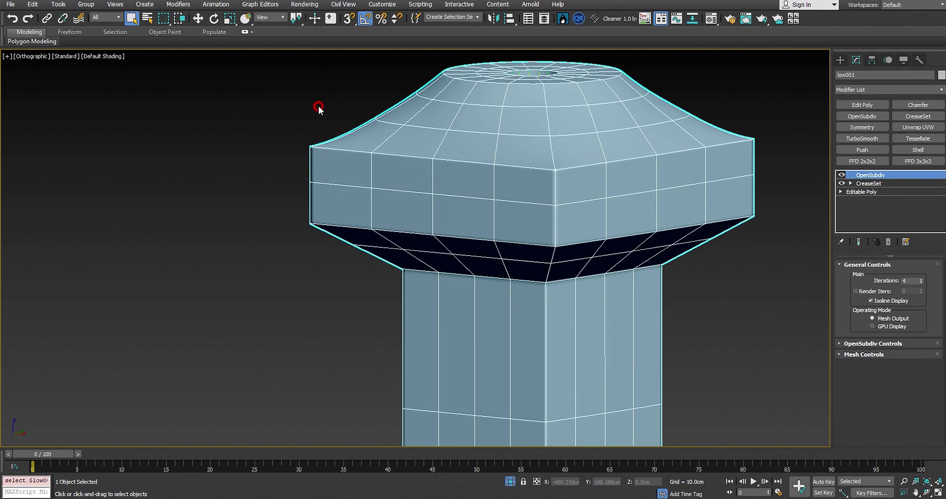
left_click(319, 106)
scroll(408, 142, "up", 3)
left_click(359, 164)
scroll(373, 173, "down", 2)
middle_click_drag(376, 175, 409, 221, "alt")
left_click(269, 305)
scroll(457, 268, "up", 2)
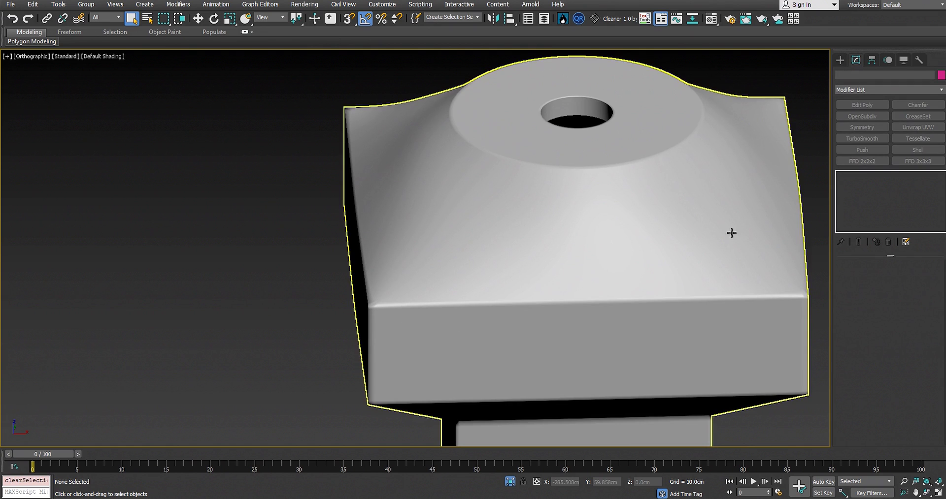
Return to the CreaseSet edges and add the four short diagonal edges at the cap's upper corners to the selection
left_click(675, 230)
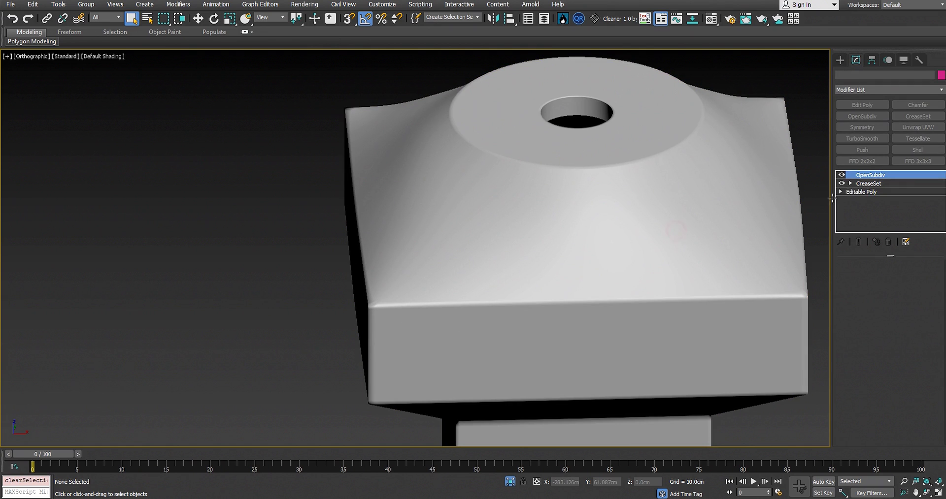
scroll(853, 196, "down", 2)
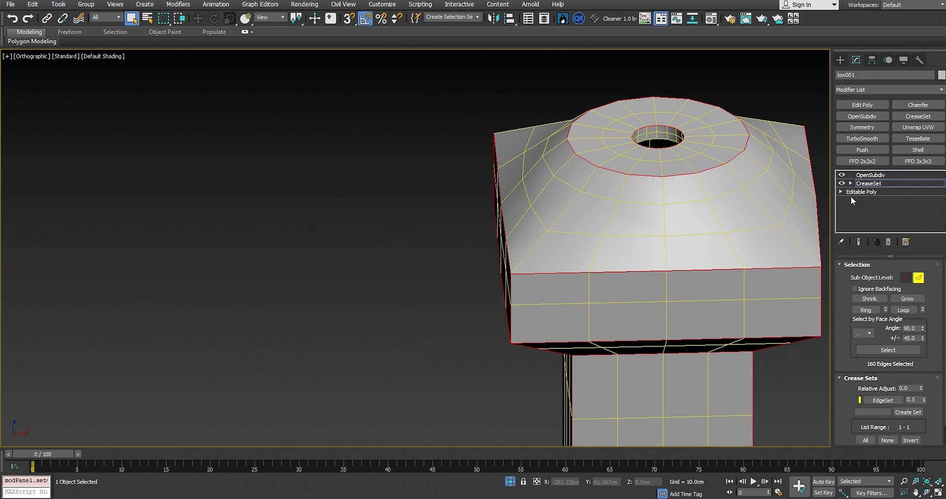
middle_click_drag(704, 234, 682, 237)
left_click(774, 247, "ctrl")
middle_click_drag(771, 167, 719, 174, "alt")
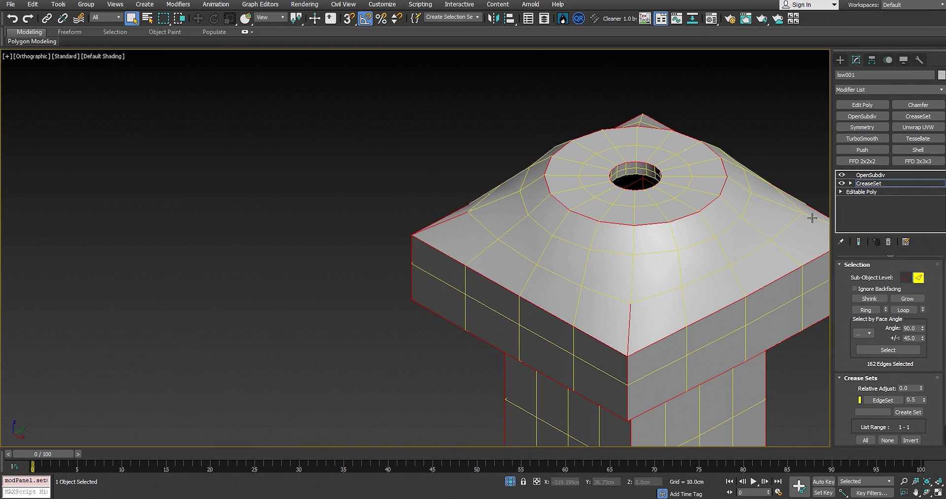
middle_click_drag(580, 162, 633, 163, "alt")
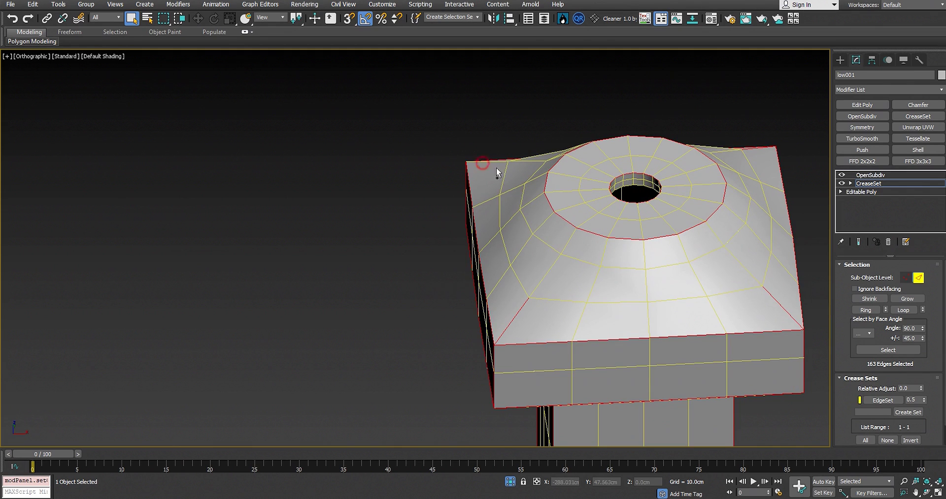
middle_click_drag(561, 195, 465, 209, "alt")
left_click(458, 230, "ctrl")
scroll(912, 381, "down", 1)
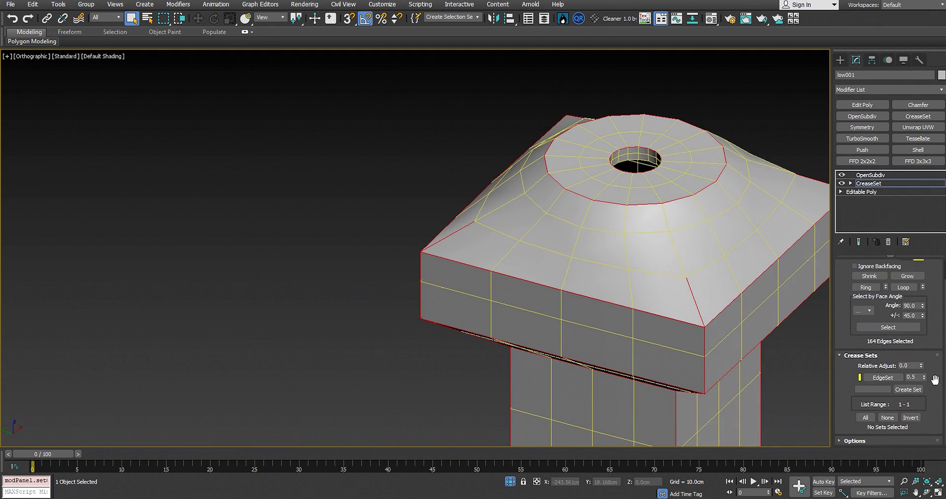
Add the current edge selection to the existing EdgeSet crease set
right_click(889, 377)
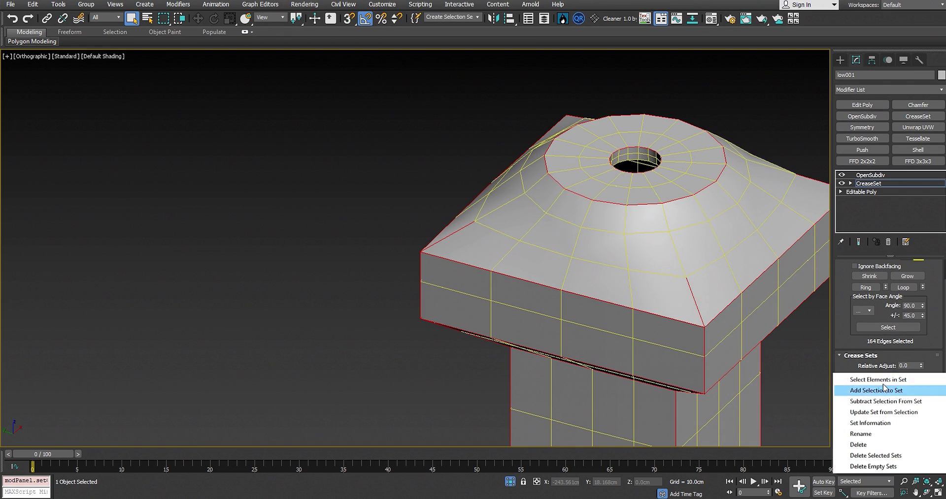
left_click(914, 357)
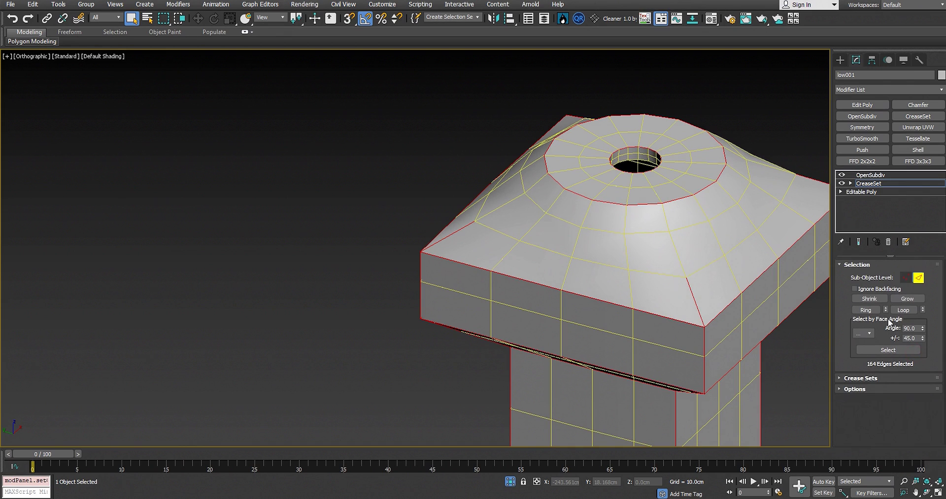
left_click(871, 378)
right_click(876, 378)
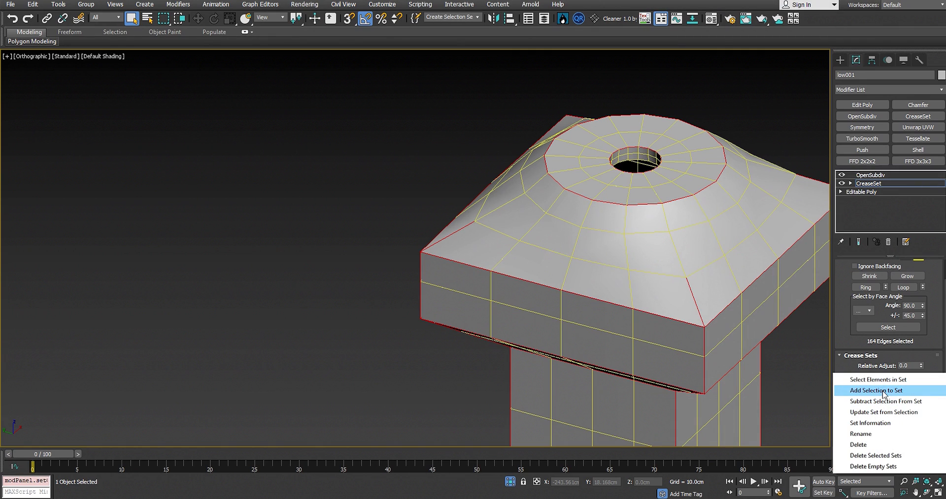
left_click(882, 391)
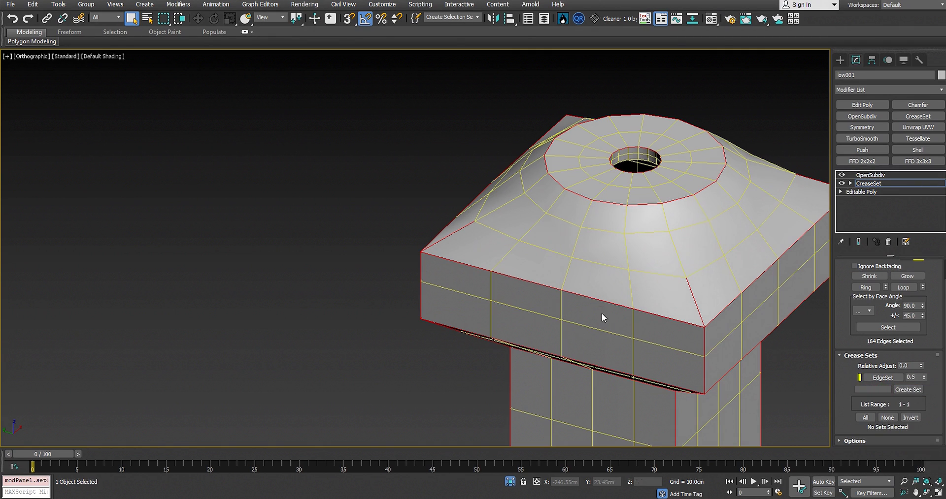
Return to OpenSubdiv and examine the smoothing at the cap's creased corners
middle_click_drag(559, 306, 515, 289)
left_click(874, 177)
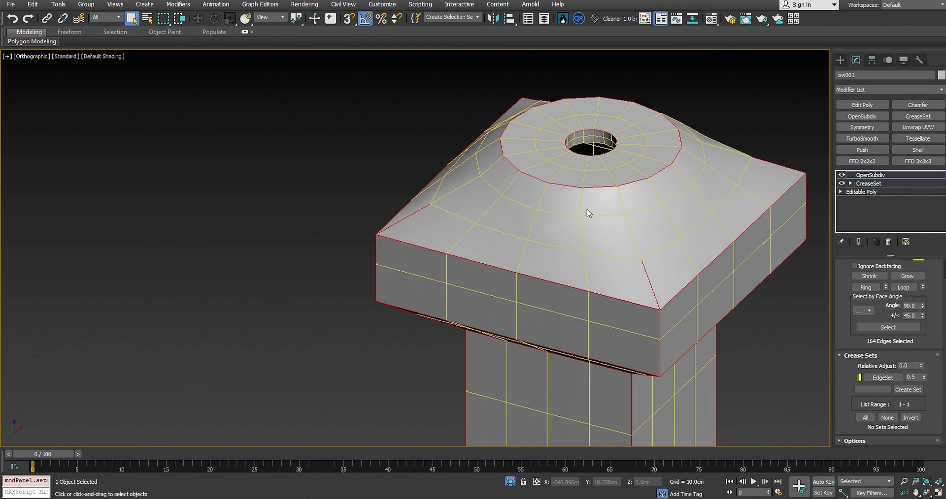
left_click(222, 210)
scroll(394, 212, "up", 3)
middle_click_drag(529, 222, 386, 211)
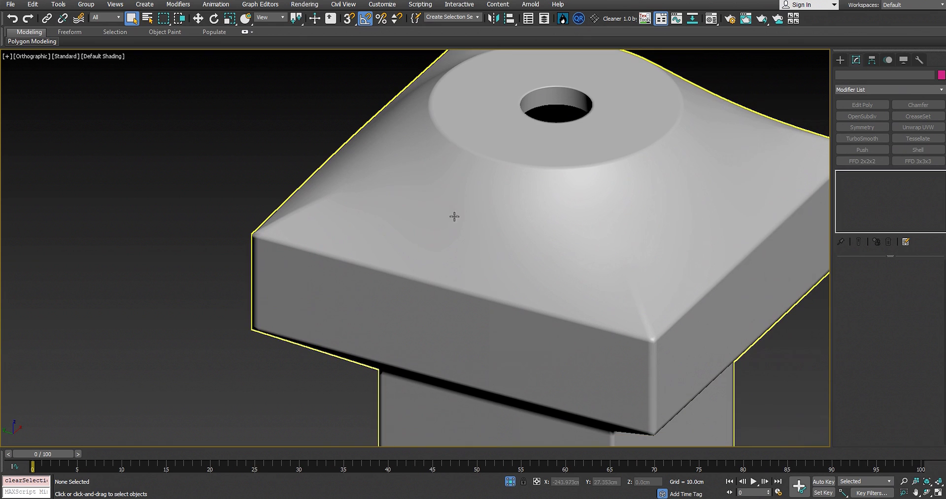
left_click(486, 219)
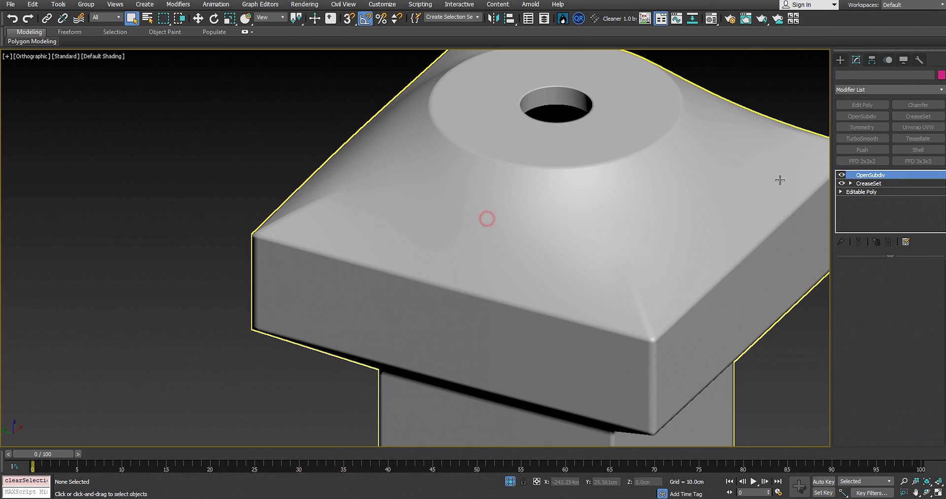
Return to the CreaseSet edges and select the diagonal edges in the middle ring of the cap's slope on its near corners
key("2")
scroll(428, 182, "up", 2)
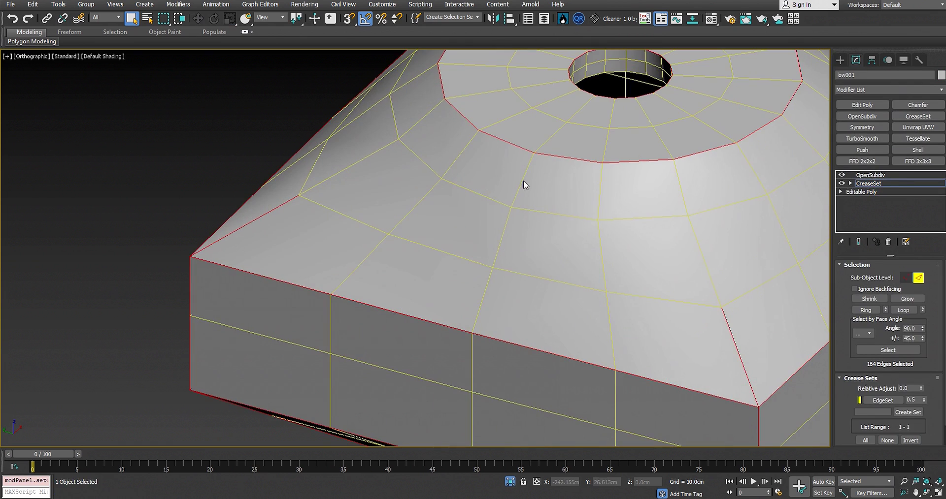
scroll(507, 197, "down", 3)
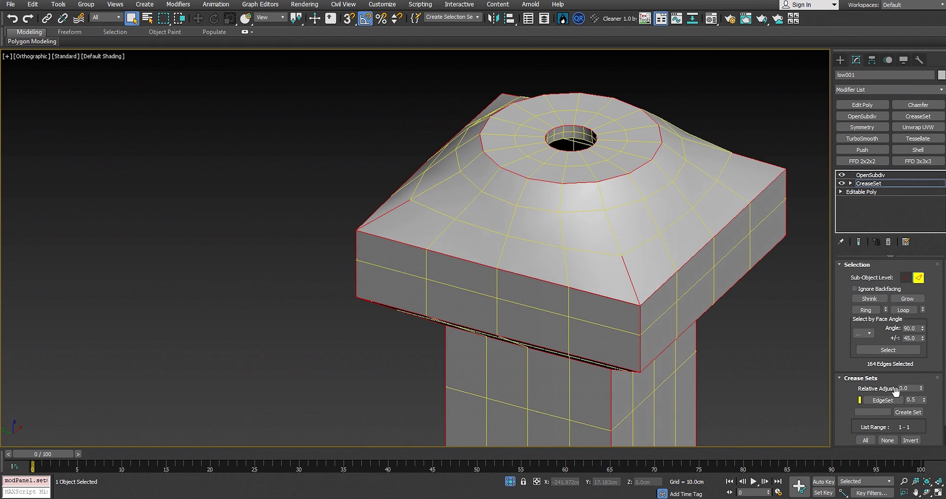
middle_click_drag(526, 181, 546, 205)
left_click(625, 252)
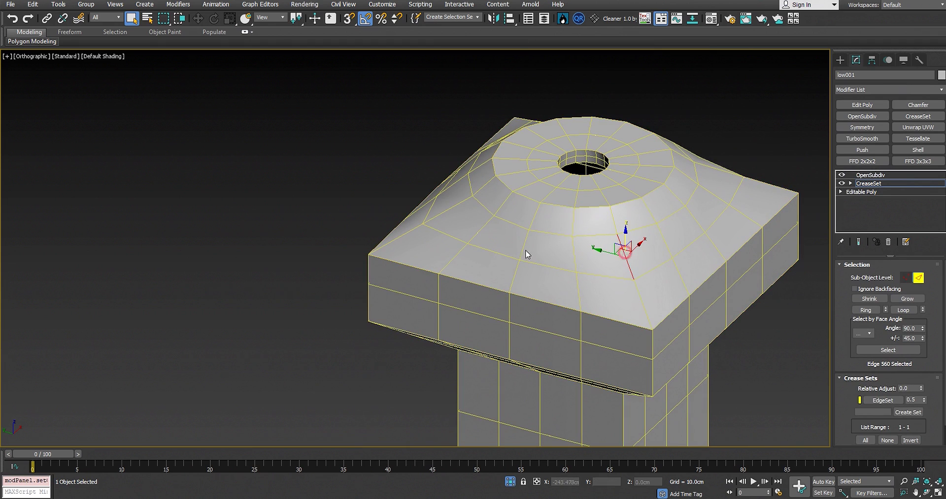
left_click(457, 212, "ctrl")
middle_click_drag(457, 212, 547, 259, "alt")
left_click(530, 255)
left_click(693, 187)
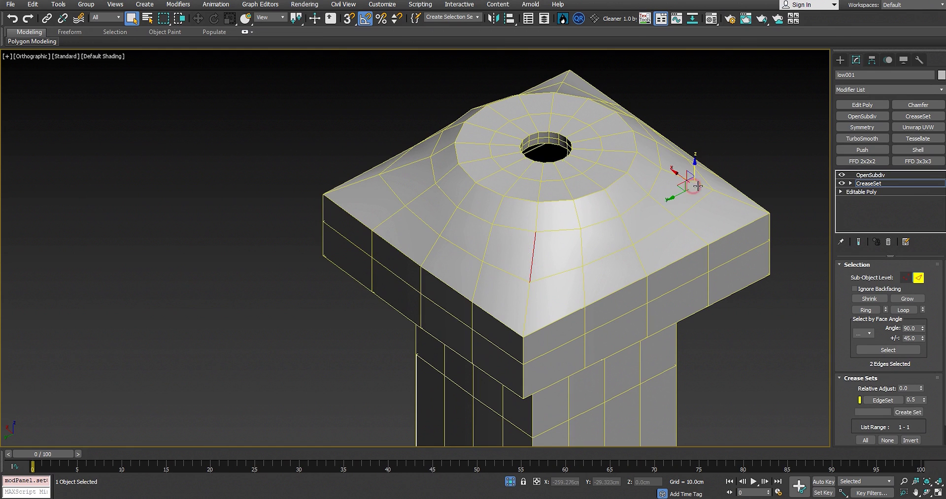
left_click(533, 246, "ctrl")
Complete the selection of the four middle diagonal edges on the cap's slope and create a new crease set with value 0.2
middle_click_drag(533, 246, 441, 250, "alt")
left_click(393, 239, "ctrl")
key("ctrl+z")
left_click(448, 272, "ctrl")
mouse_move(626, 255)
middle_mouse_down("alt")
mouse_move(593, 257)
mouse_move(635, 257)
middle_mouse_up("alt")
scroll(594, 256, "up", 3)
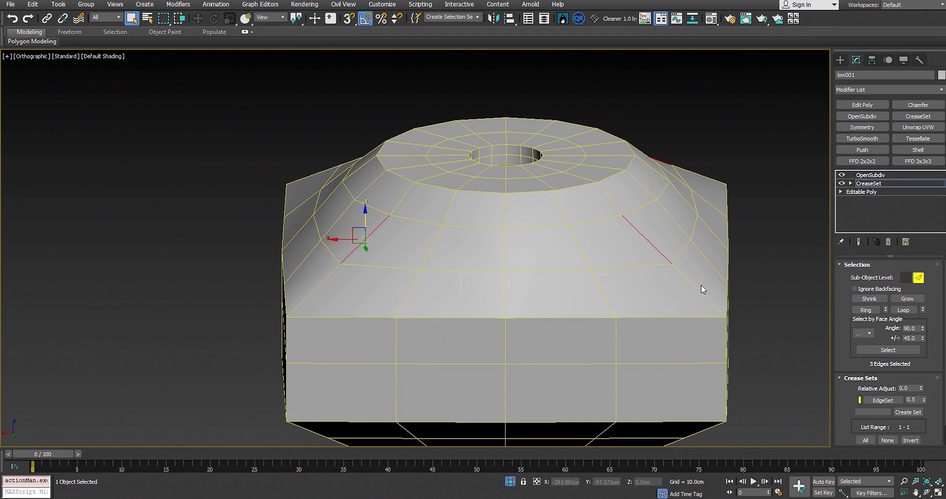
left_click(641, 234, "ctrl")
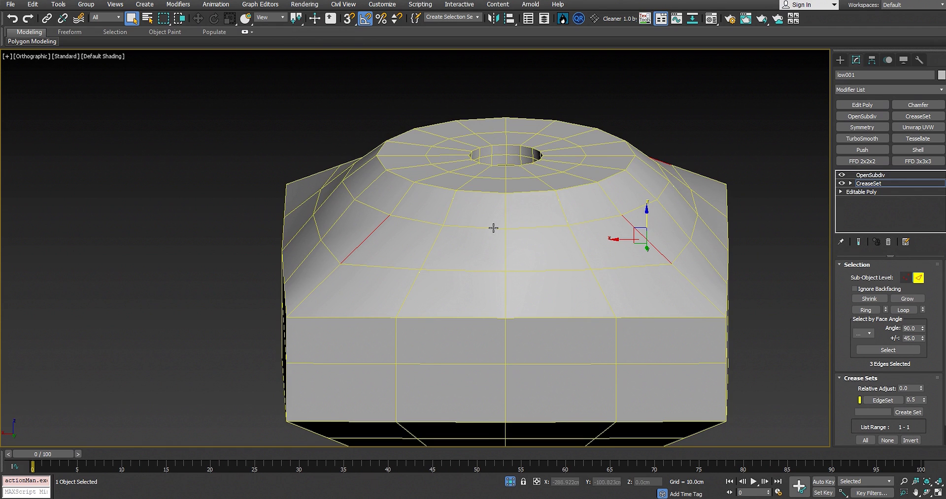
middle_click_drag(400, 241, 584, 251, "alt")
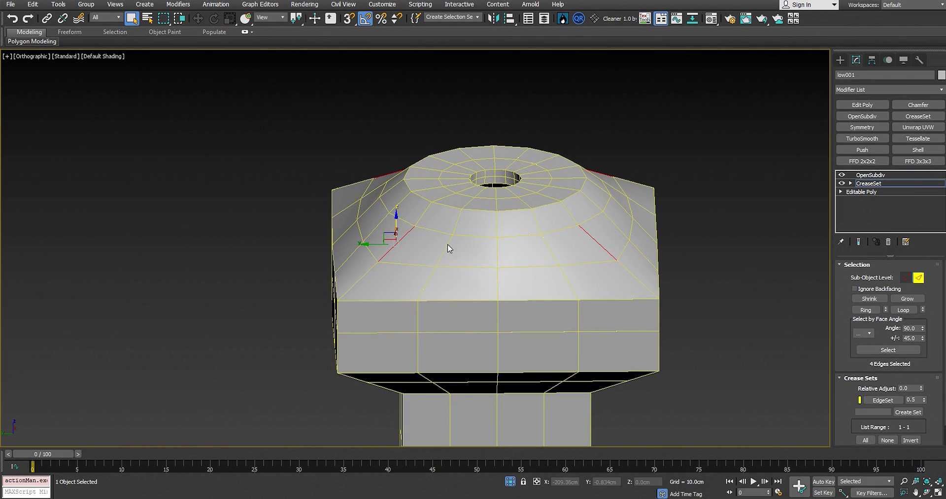
middle_click_drag(474, 243, 584, 148, "alt")
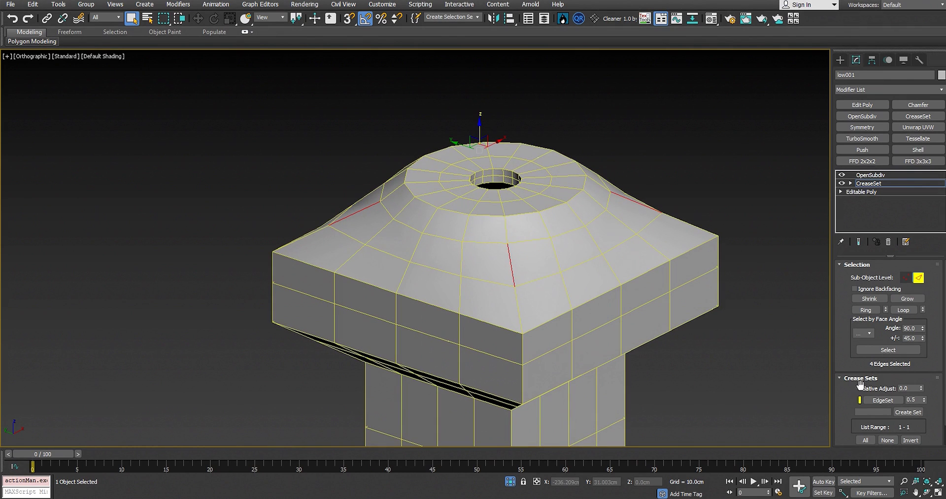
left_click(916, 413)
double_click(912, 411)
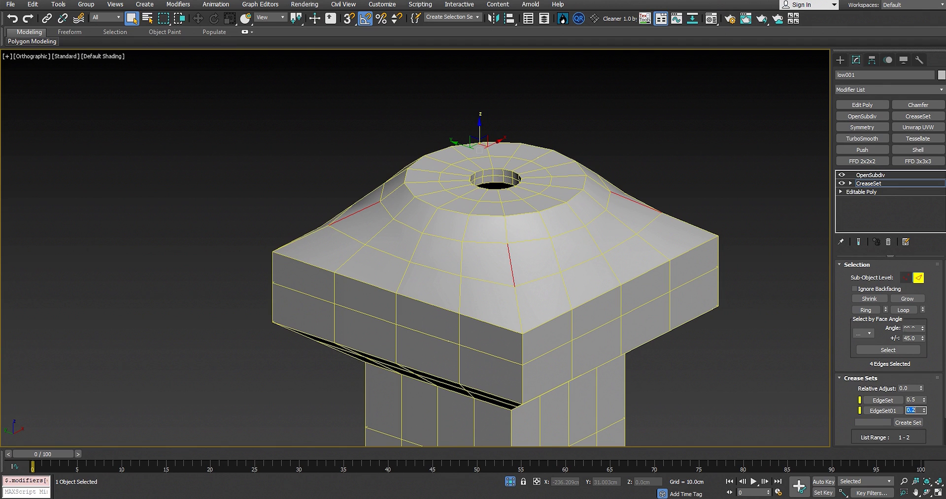
Select the four short diagonal edges just below the cap's round top and create another crease set with value 0.1
left_click(506, 227)
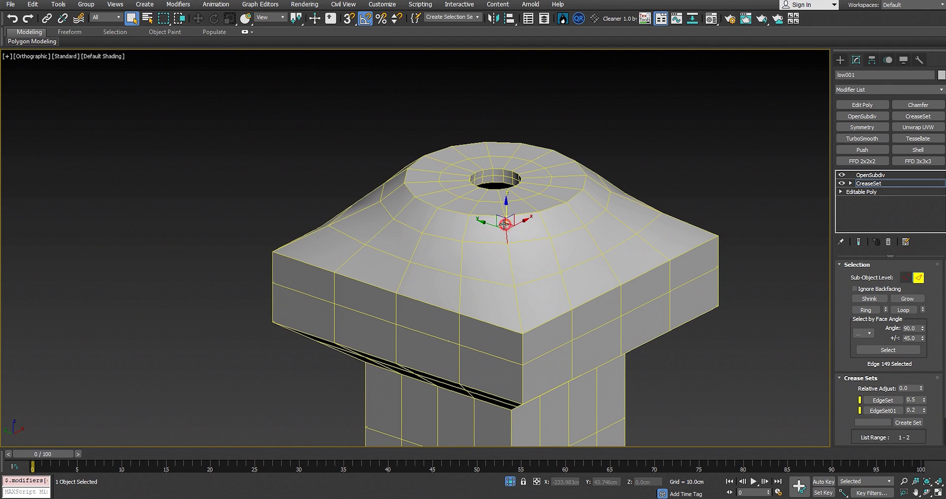
left_click(390, 193, "ctrl")
middle_click_drag(561, 264, 500, 247, "alt")
left_click(442, 243, "ctrl")
left_click(433, 274, "ctrl")
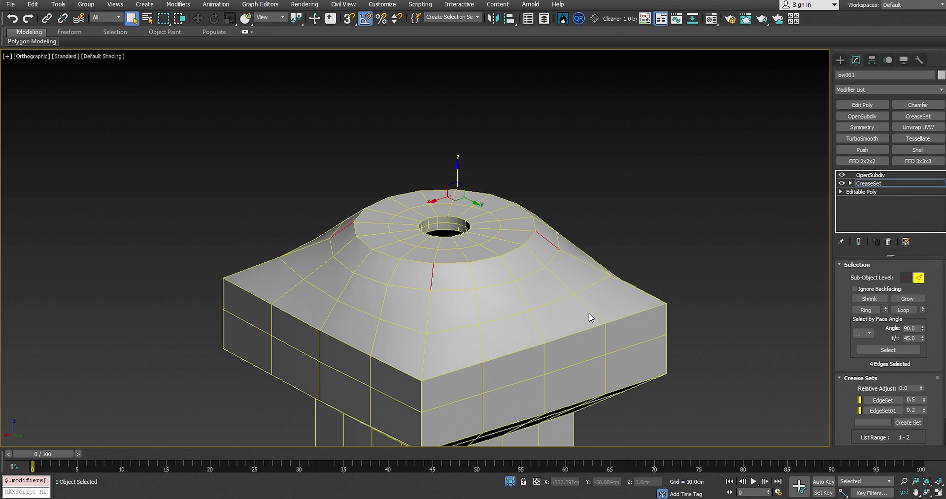
left_click(910, 422)
left_click(914, 422)
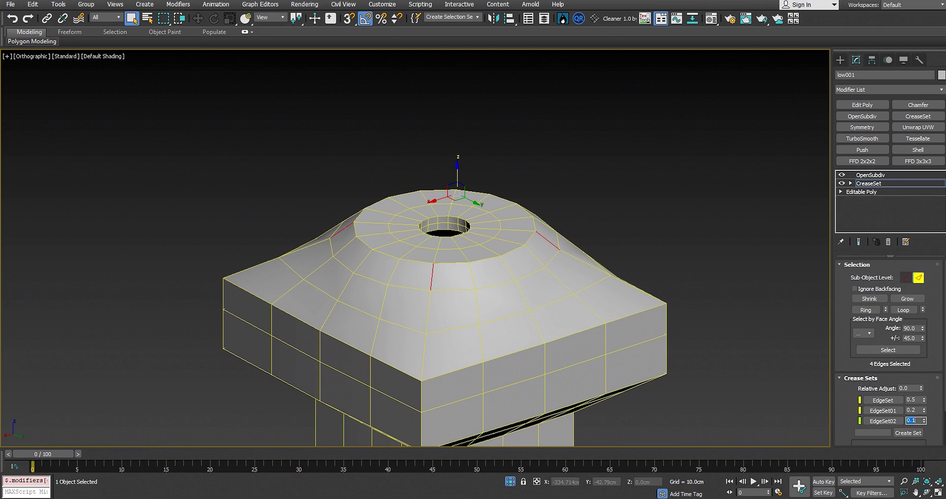
Return to OpenSubdiv and examine how the creased diagonals fade from the cap's corners towards the round top
middle_click_drag(563, 338, 683, 316)
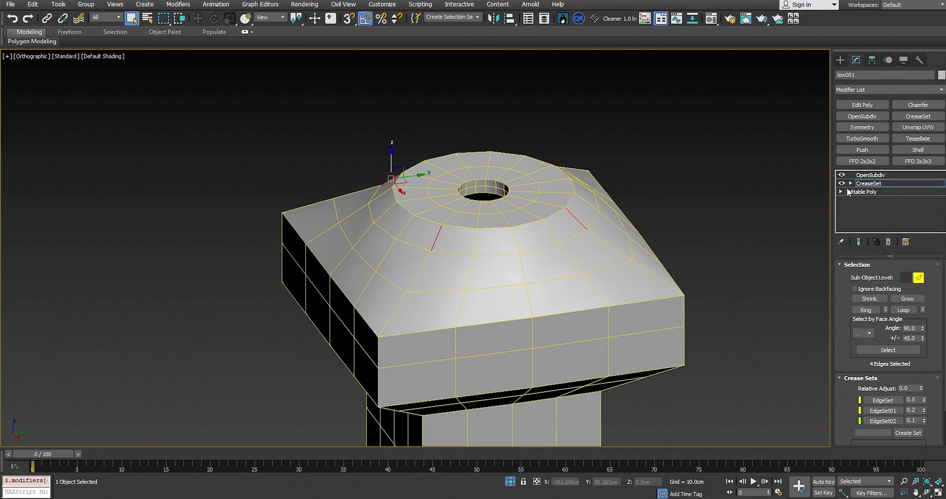
left_click(869, 175)
left_click(679, 181)
scroll(517, 237, "down", 1)
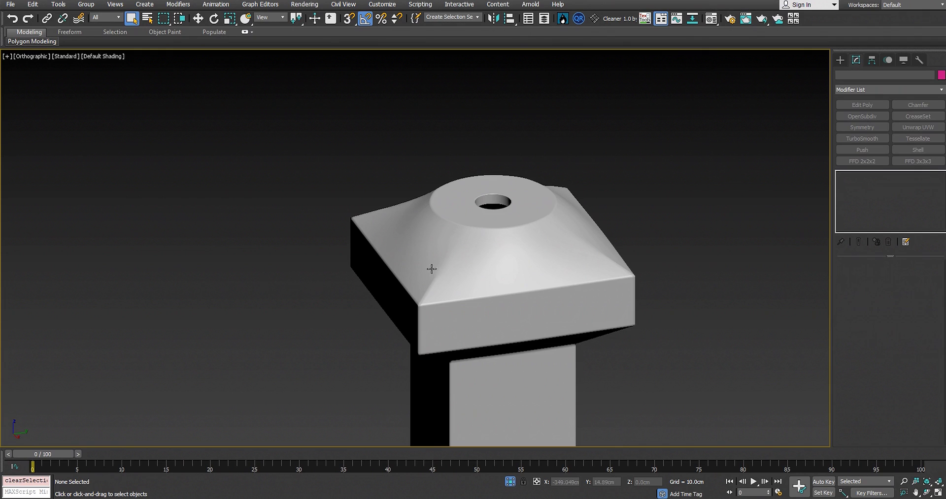
scroll(459, 264, "up", 2)
middle_click_drag(445, 212, 431, 239)
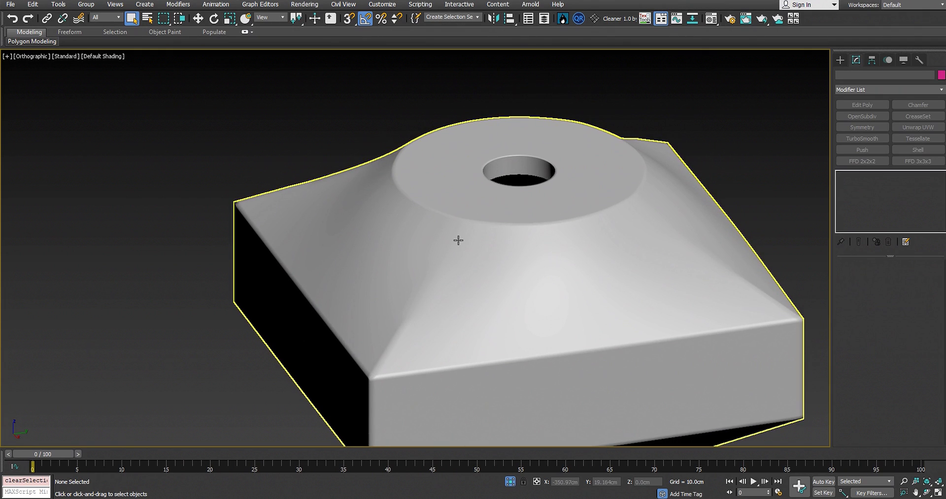
Return to the CreaseSet edges and set the crease values to 0.25 for EdgeSet01 and 0.18 for EdgeSet02
left_click(461, 282)
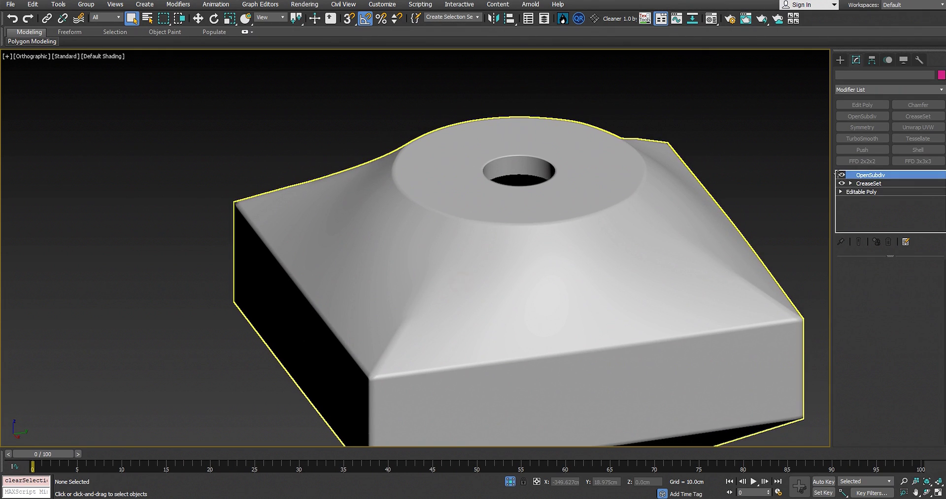
key("2")
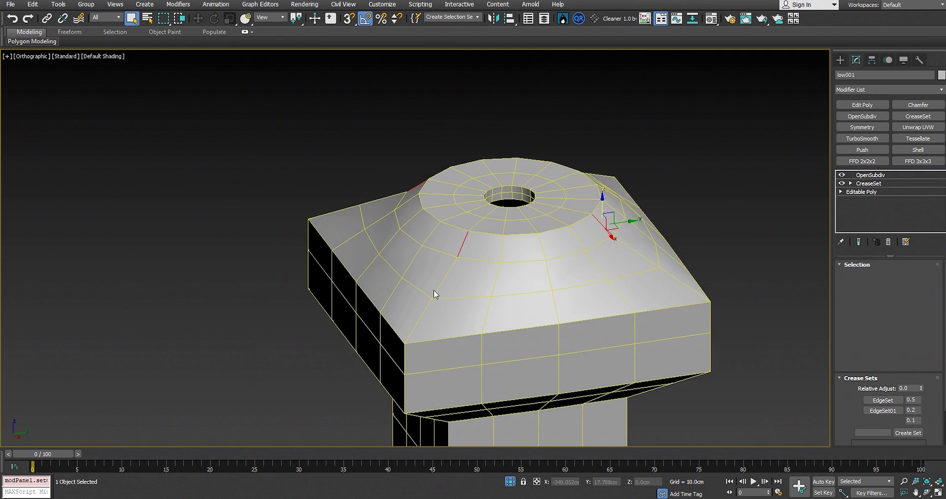
double_click(918, 410)
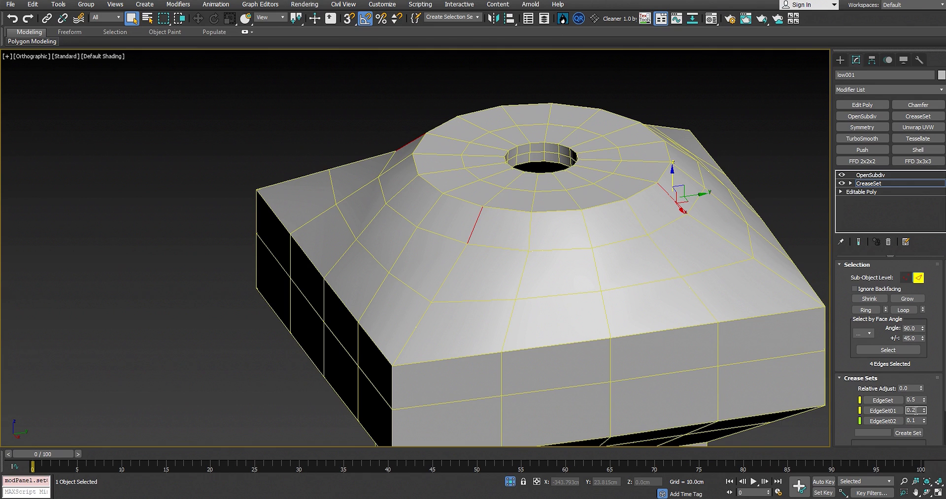
left_click(915, 420)
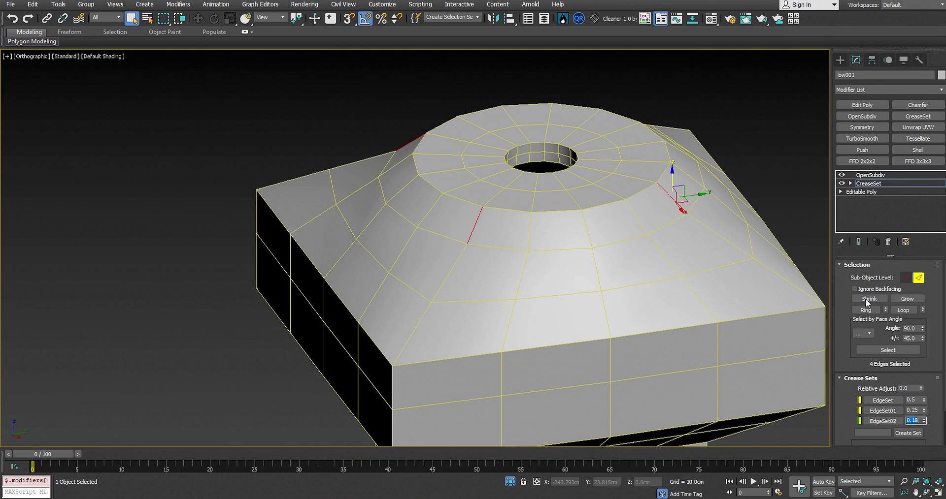
Switch to OpenSubdiv and examine the smoothed cap's corners and the joint where the square column meets the cylindrical base
left_click(879, 176)
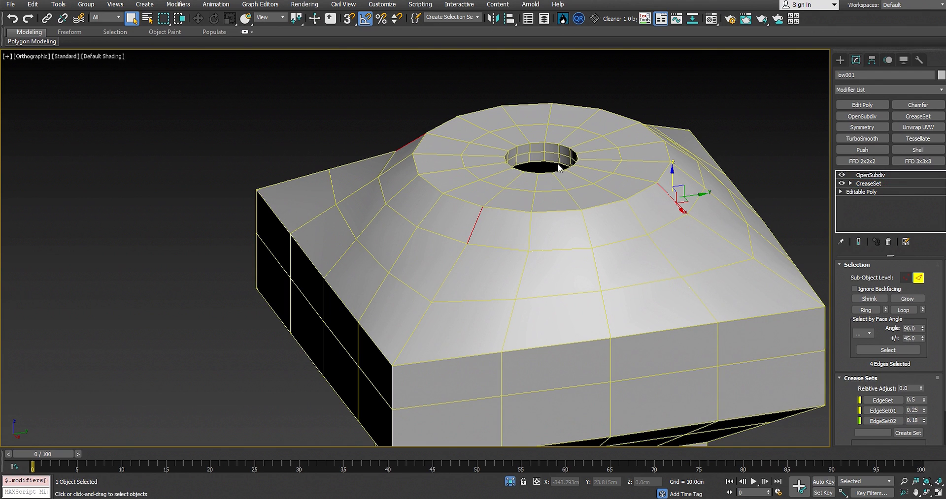
scroll(300, 122, "down", 2)
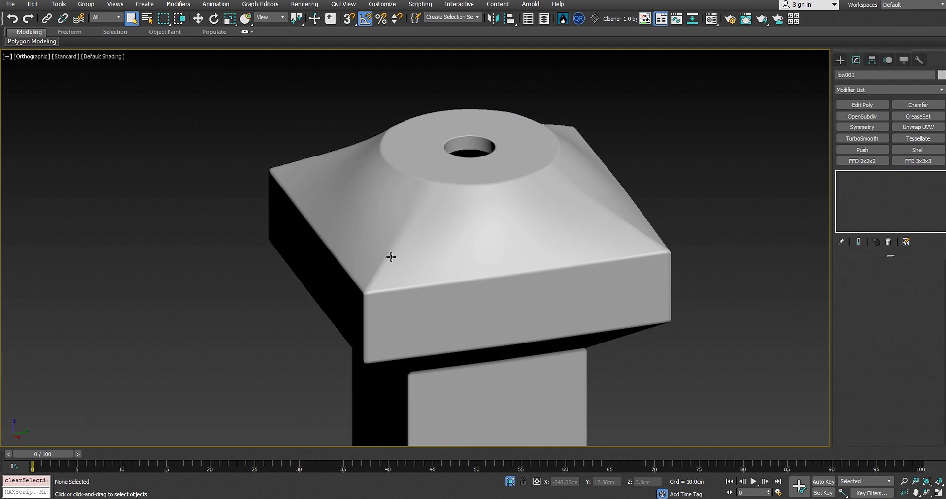
scroll(413, 226, "up", 5)
scroll(616, 197, "down", 5)
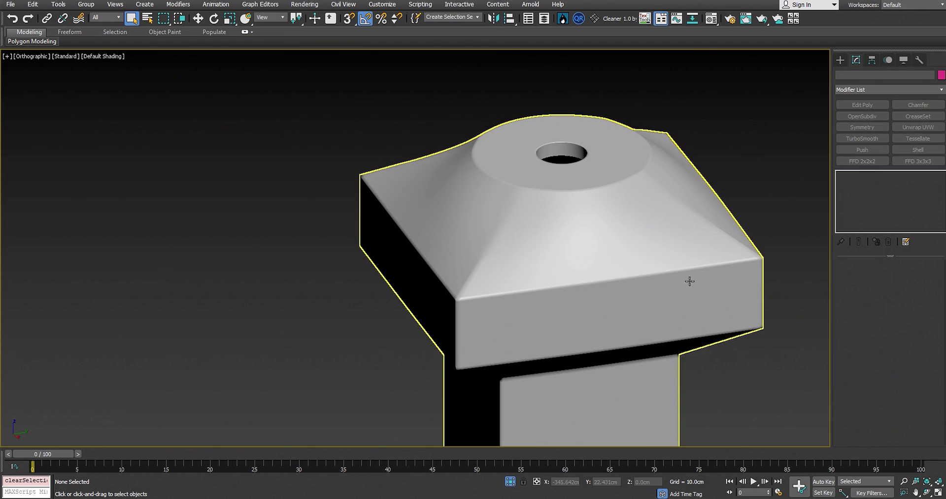
middle_click_drag(610, 263, 528, 116)
scroll(527, 116, "down", 2)
middle_click_drag(508, 190, 469, 129)
scroll(470, 128, "down", 3)
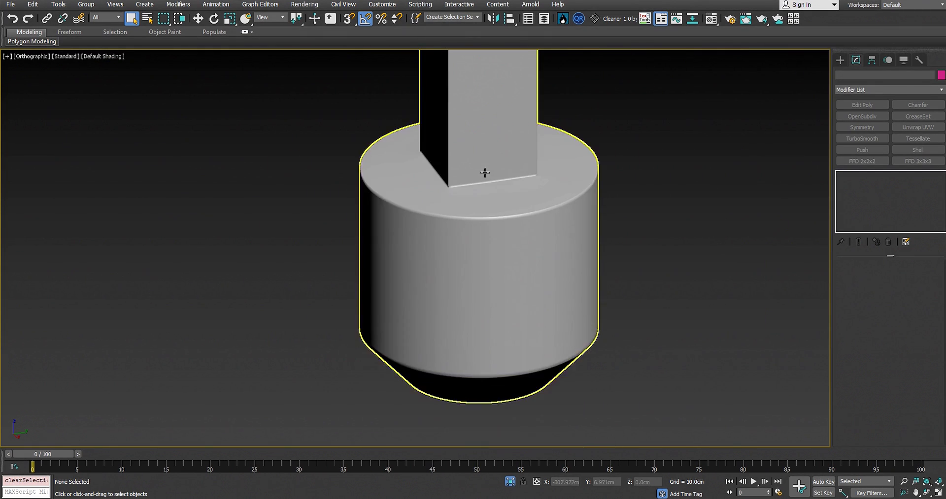
scroll(483, 163, "up", 6)
left_click(423, 236)
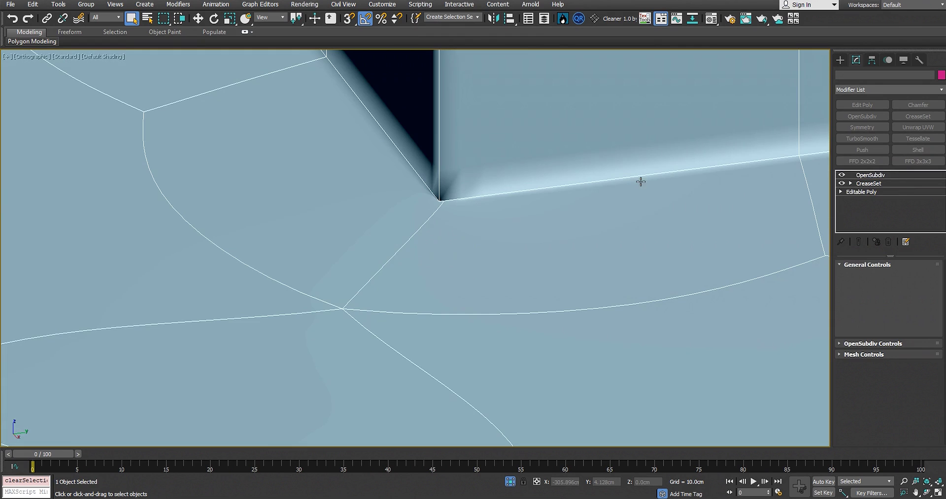
Return to the CreaseSet edges and select all elements belonging to the EdgeSet crease set
left_click(903, 183)
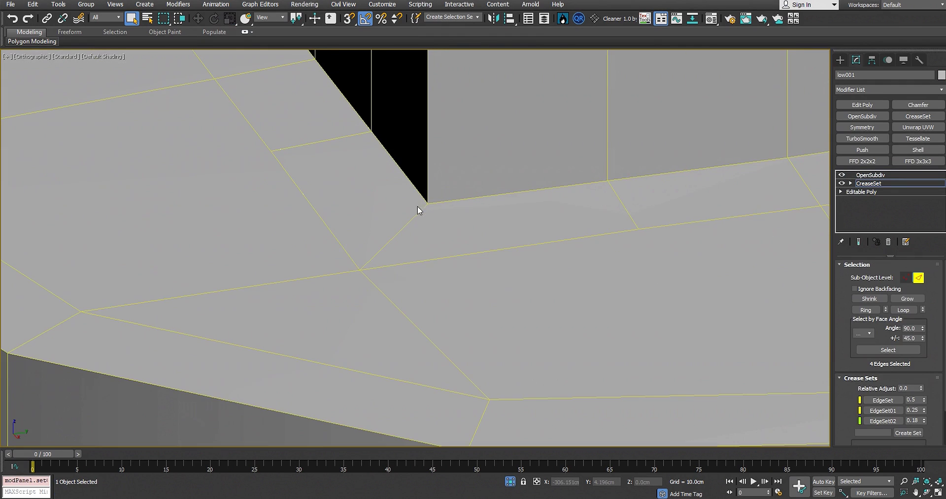
middle_click_drag(513, 263, 534, 292)
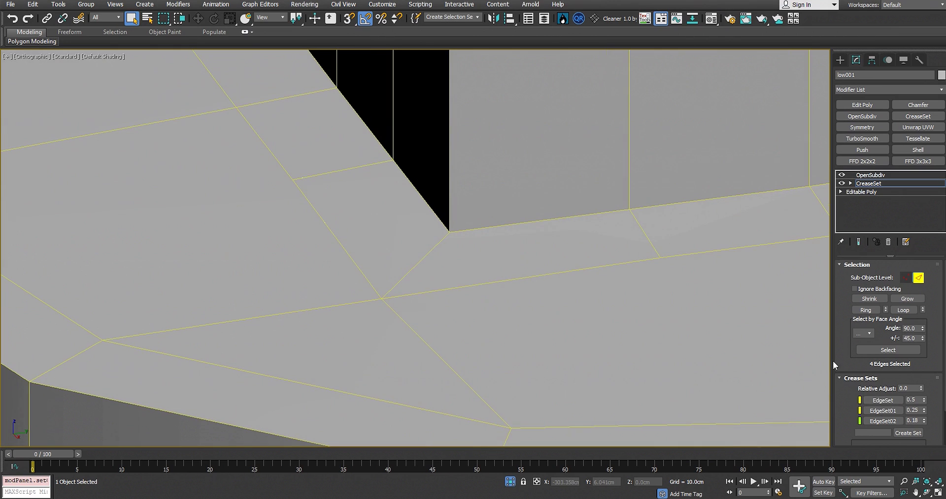
right_click(882, 406)
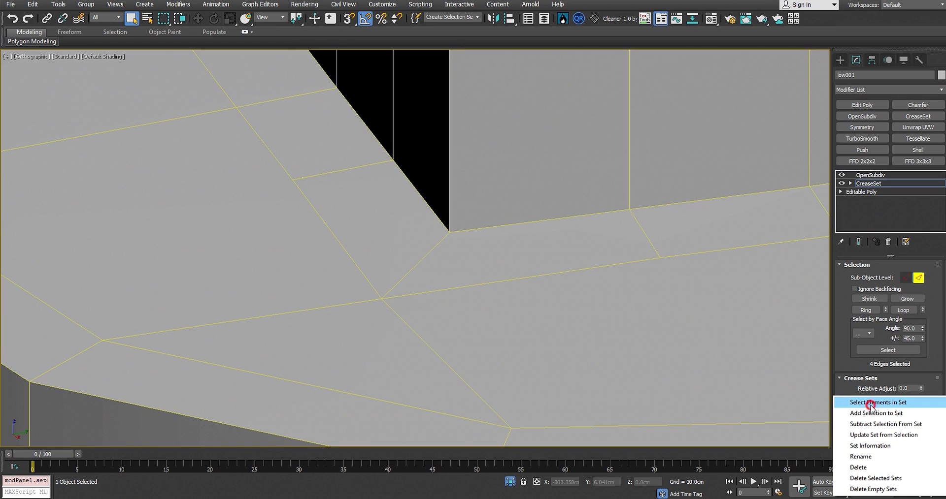
left_click(871, 403)
scroll(434, 307, "down", 5)
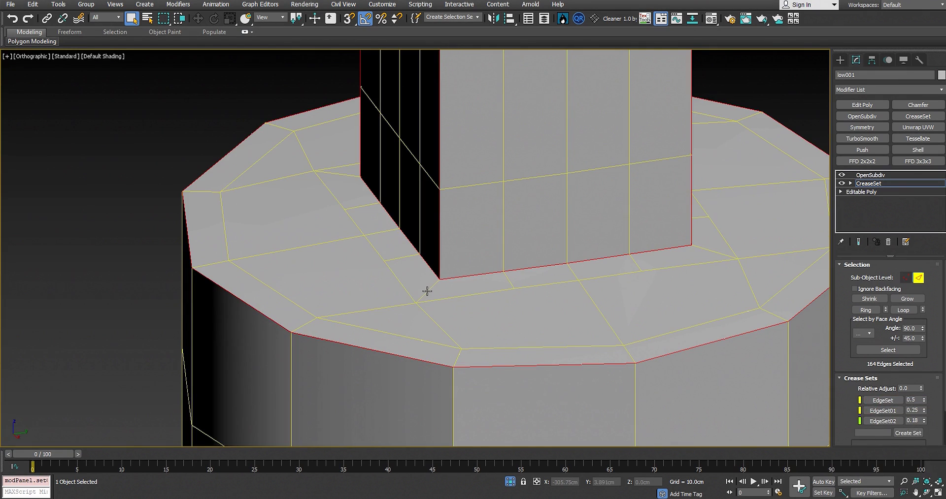
Extend the selection with edges running from the square column's bottom corners outward to the cylindrical base's upper rim
left_click(427, 291, "ctrl")
left_click(709, 250, "ctrl")
left_click(746, 274, "ctrl")
left_click(771, 314, "ctrl")
left_click(433, 320, "ctrl")
left_click(457, 358, "ctrl")
Select the remaining edge paths from the column's corners to the base rim and add the selection to EdgeSet
scroll(448, 320, "down", 3)
middle_click_drag(448, 320, 407, 297, "alt")
scroll(449, 310, "up", 3)
left_click(445, 325, "ctrl")
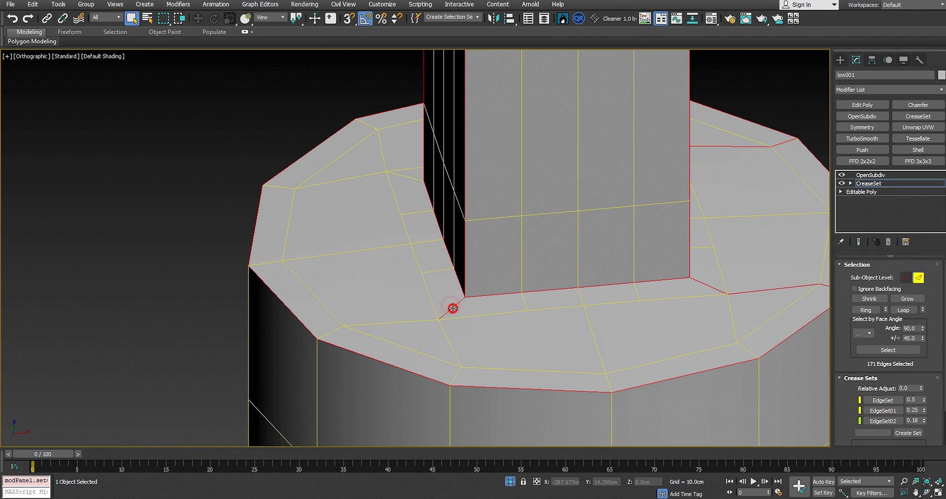
left_click(443, 329, "ctrl")
left_click(454, 378, "ctrl")
left_click(403, 175, "ctrl")
left_click(384, 157, "ctrl")
left_click(370, 123, "ctrl")
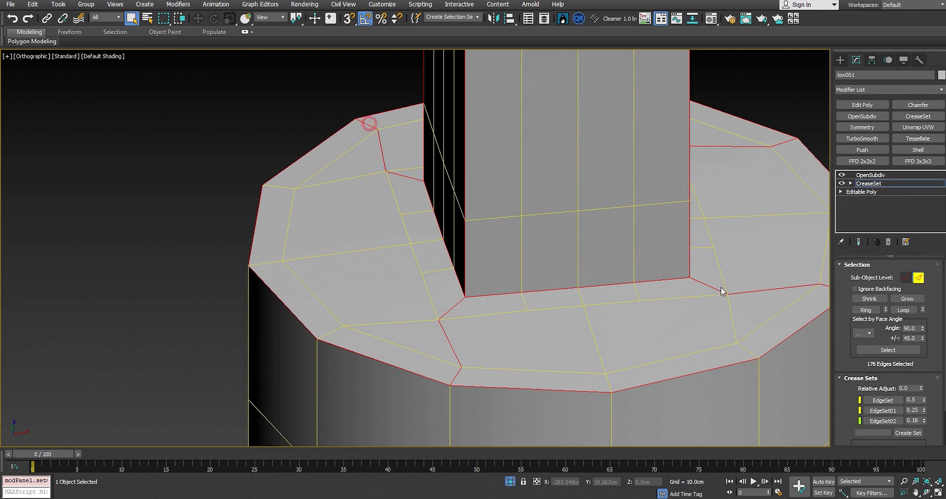
right_click(884, 400)
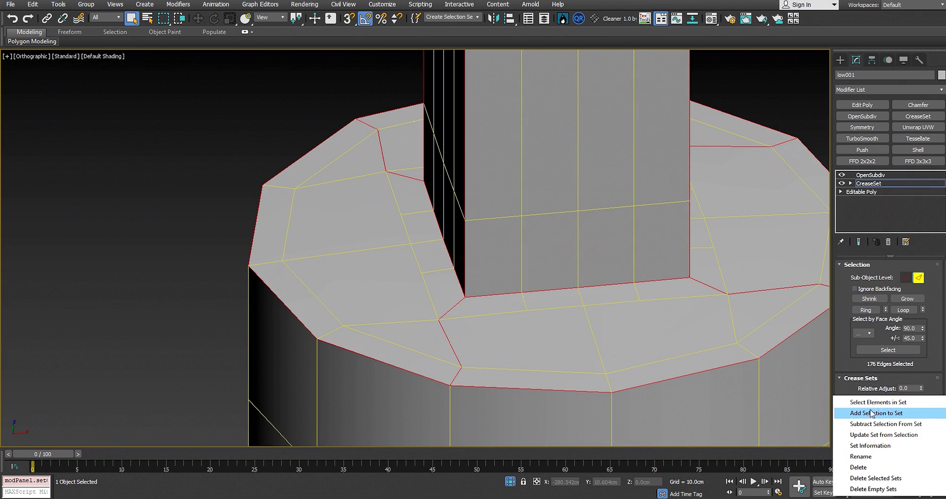
left_click(894, 414)
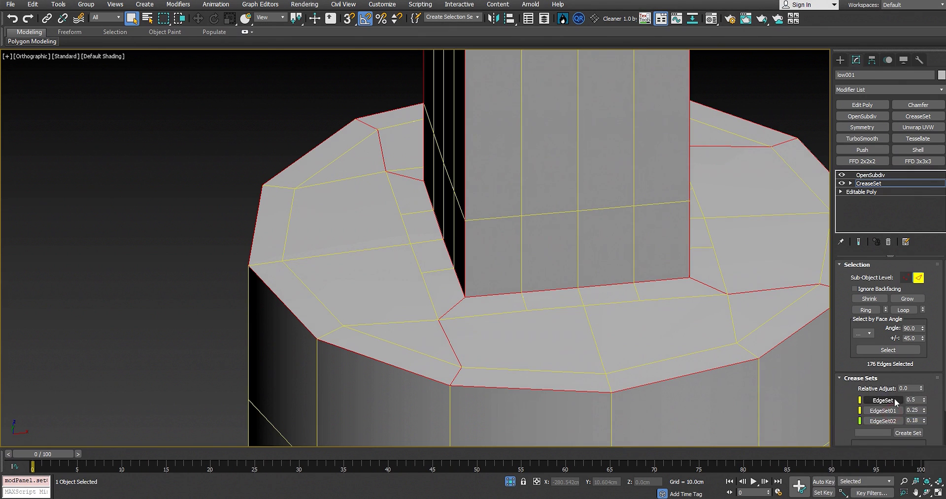
Return to OpenSubdiv and examine the smoothed base's rim and the column joint with the added creases
scroll(433, 284, "down", 4)
scroll(397, 275, "down", 2)
scroll(484, 192, "up", 2)
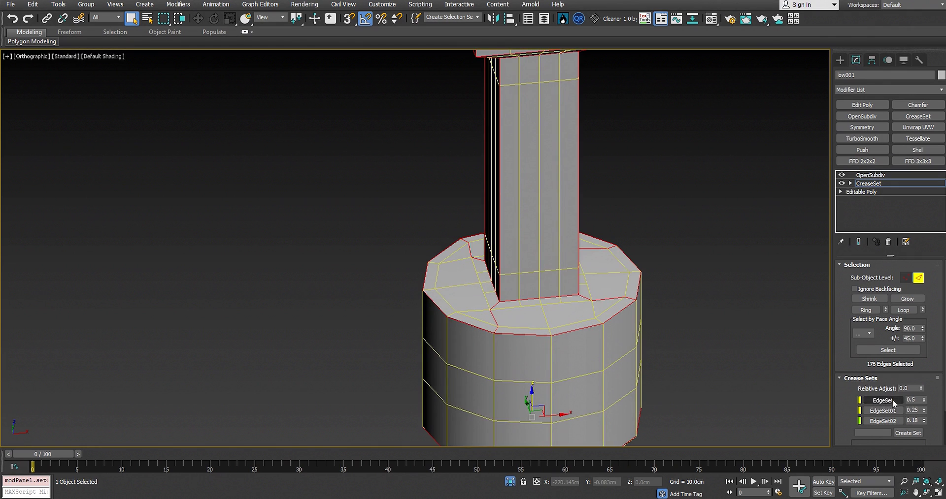
middle_click_drag(600, 295, 599, 328)
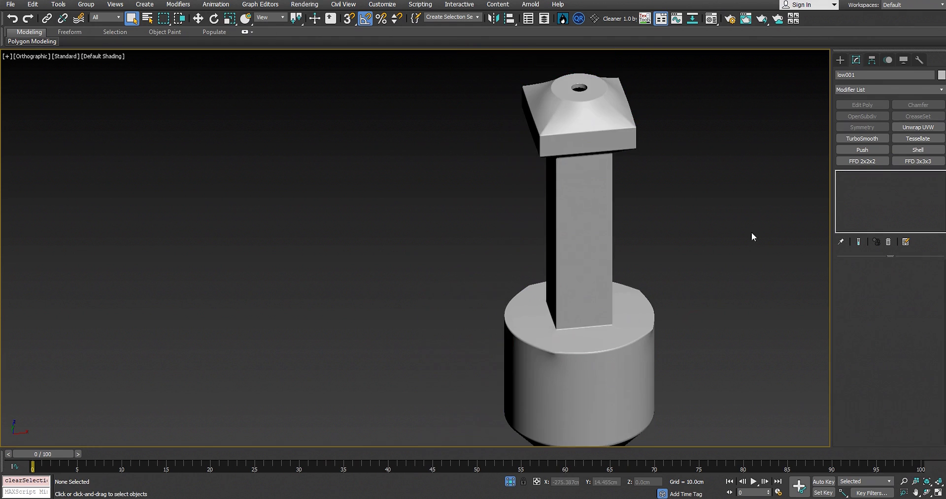
left_click(752, 232)
scroll(660, 239, "up", 10)
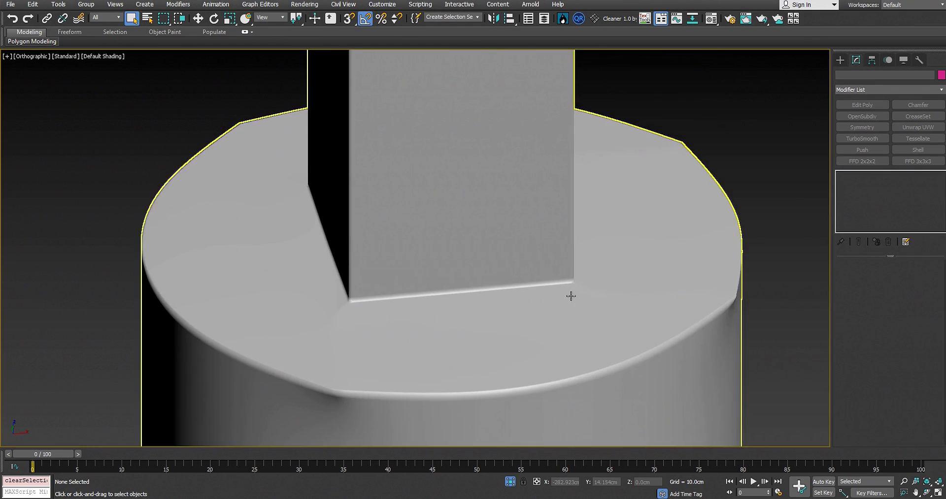
Inspect the smoothed base's upper rim from several sides where the added creases reach it, and reselect the object
scroll(570, 296, "up", 5)
scroll(546, 268, "down", 8)
scroll(492, 317, "down", 3)
left_click(507, 325)
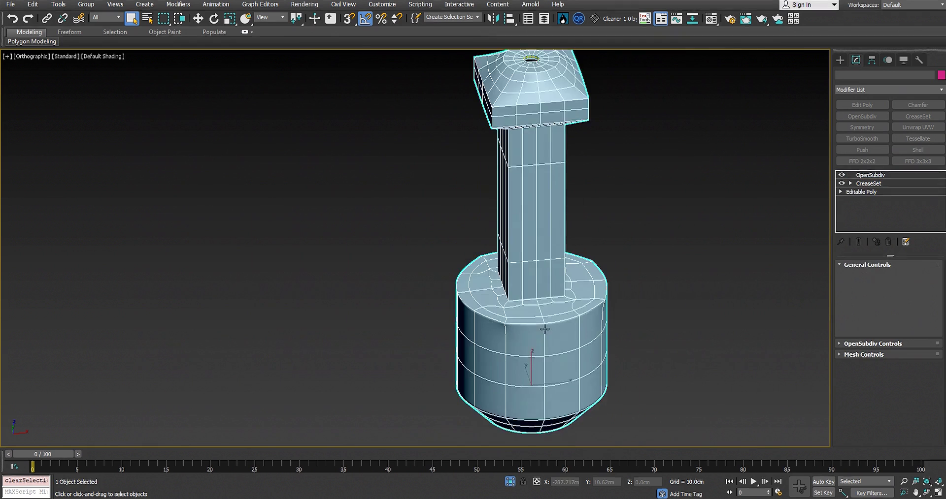
scroll(577, 277, "up", 3)
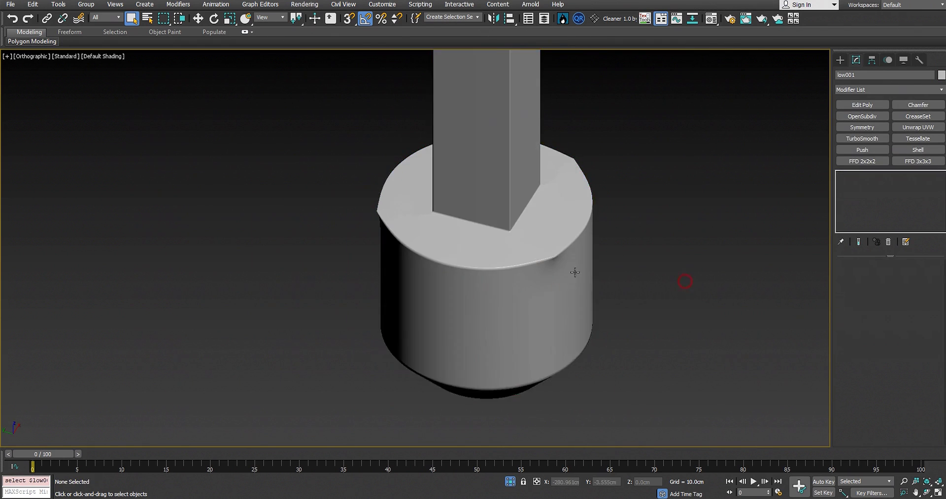
scroll(532, 213, "up", 6)
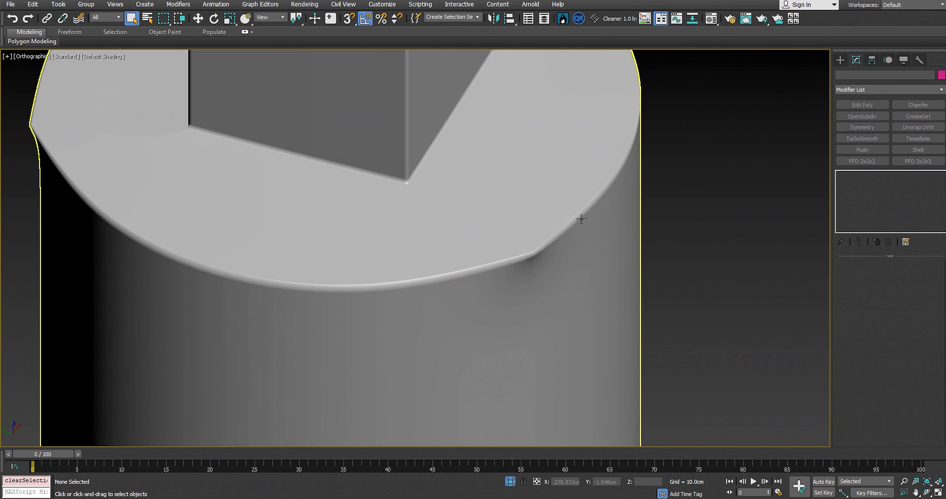
left_click(515, 277)
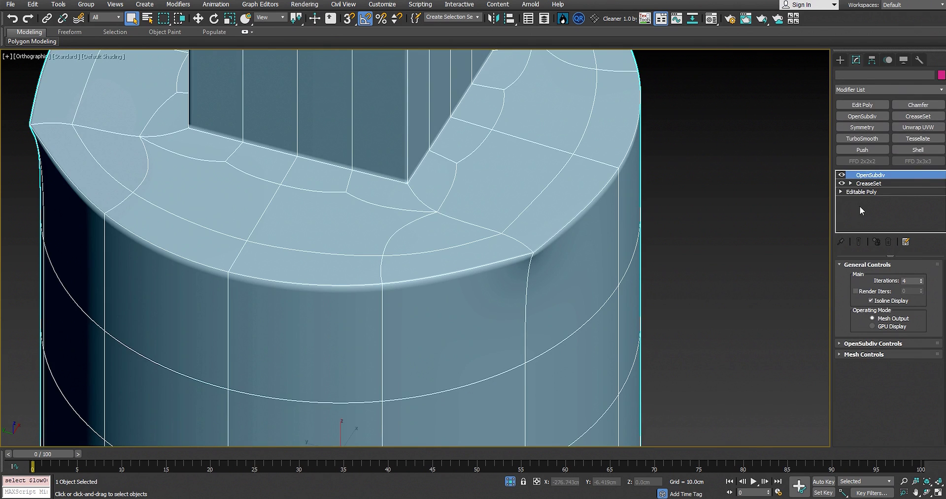
Return to the CreaseSet edges and deselect the short segments joining the crease paths to the base rim at the first two corners
left_click(868, 183)
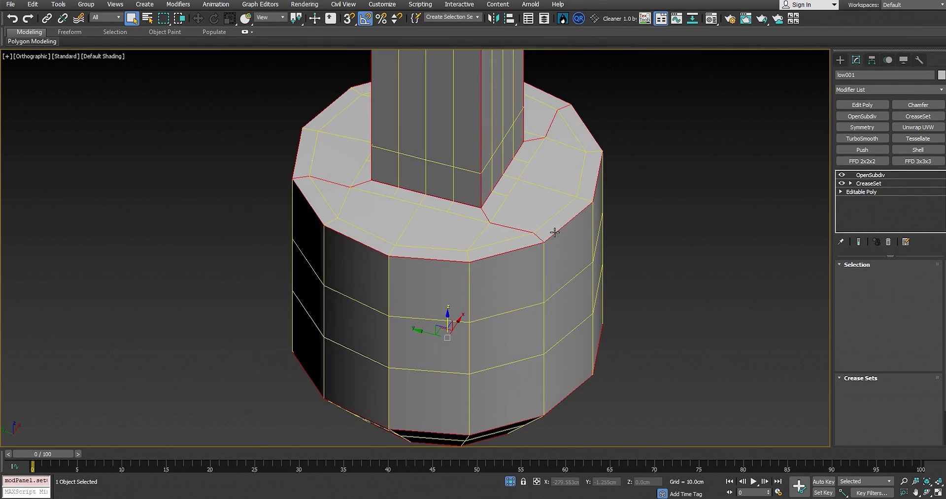
scroll(571, 273, "up", 2)
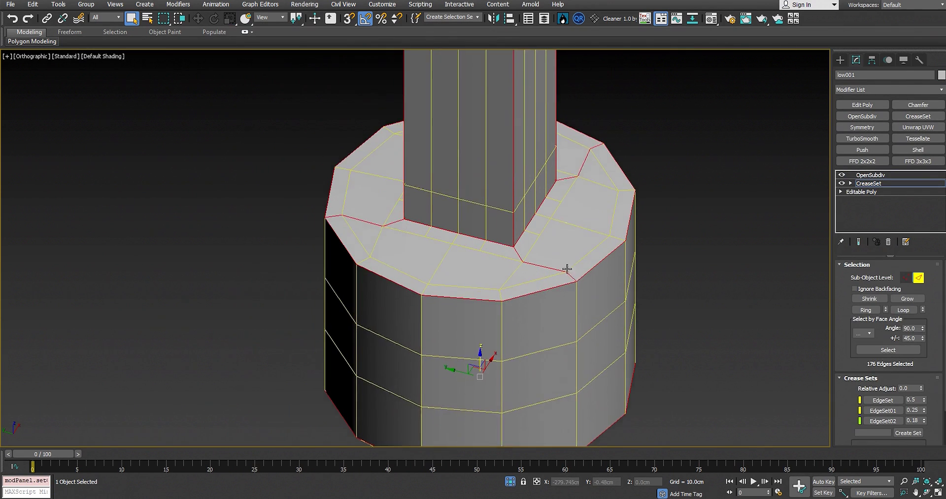
scroll(571, 274, "up", 3)
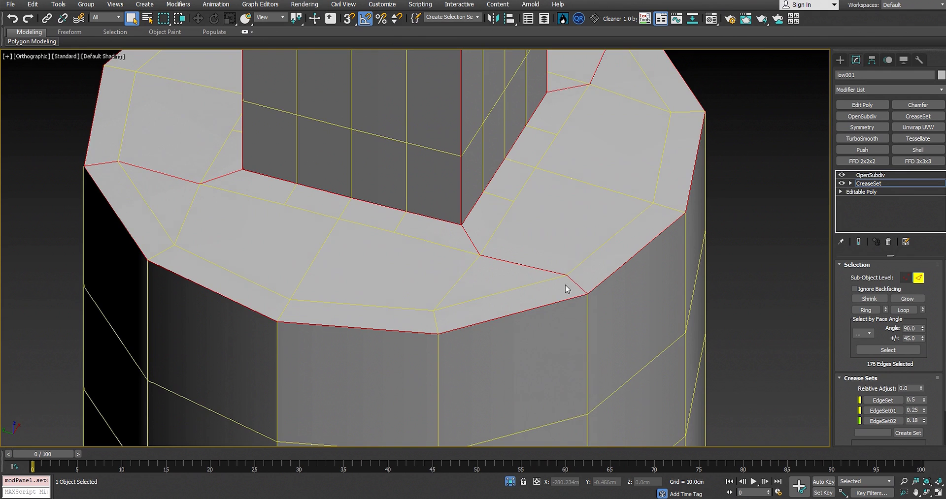
scroll(561, 287, "up", 3)
left_click(587, 287, "alt")
scroll(587, 287, "down", 3)
middle_click_drag(367, 272, 567, 306)
left_click(316, 199, "alt")
Deselect the short rim-side segments at the other two corners and update EdgeSet from the current selection
scroll(474, 269, "down", 3)
middle_click_drag(483, 268, 381, 269, "alt")
scroll(653, 260, "up", 3)
left_click(700, 259, "alt")
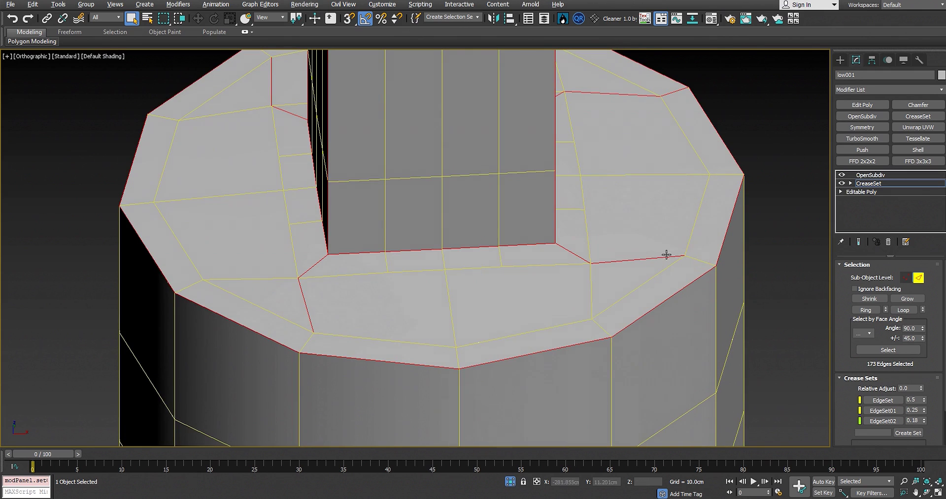
left_click(672, 94, "alt")
right_click(891, 403)
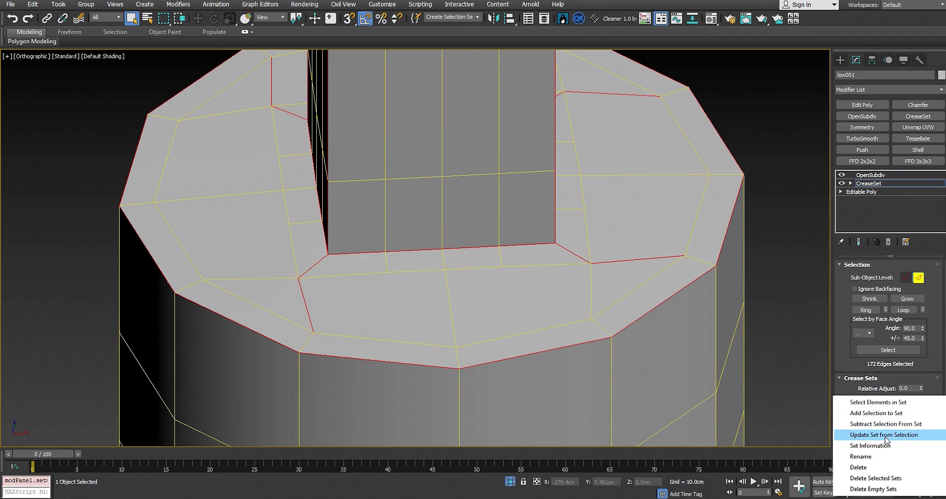
left_click(873, 435)
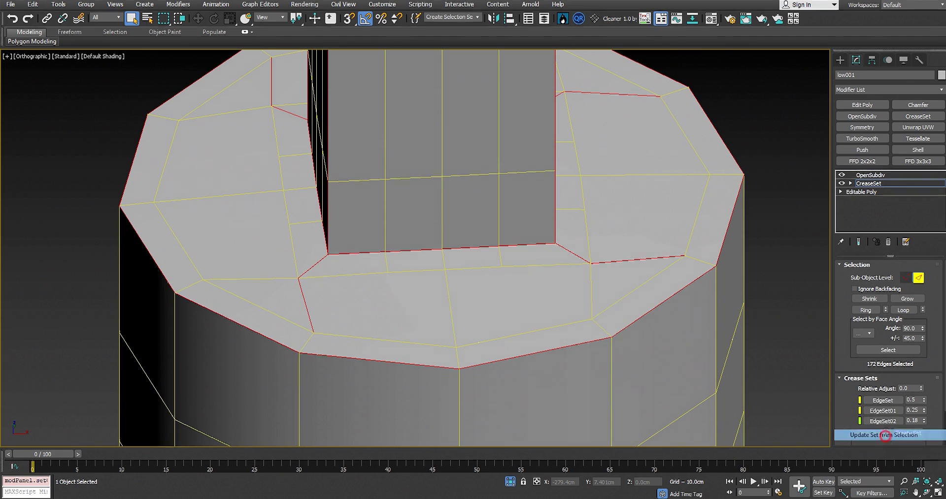
Return to OpenSubdiv and examine the smoothed base rim, the column joint and the column up to its cap
left_click(870, 174)
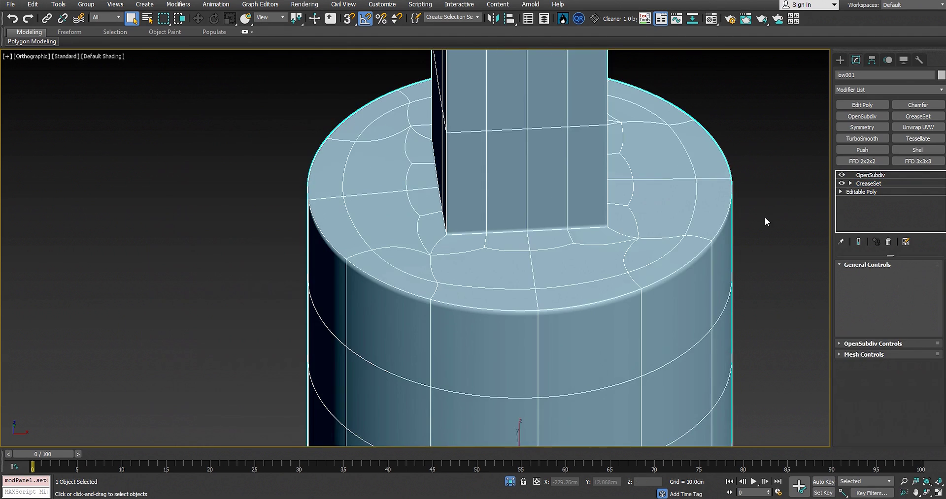
left_click(765, 222)
scroll(711, 239, "up", 4)
scroll(640, 264, "down", 6)
scroll(506, 220, "down", 3)
middle_click_drag(518, 220, 403, 286)
middle_click_drag(572, 172, 557, 133, "alt")
middle_click_drag(433, 433, 474, 438)
middle_click_drag(598, 157, 515, 427)
scroll(515, 426, "down", 2)
Remove the middle edge loop around the square cap's side faces in the Editable Poly
left_click(536, 217)
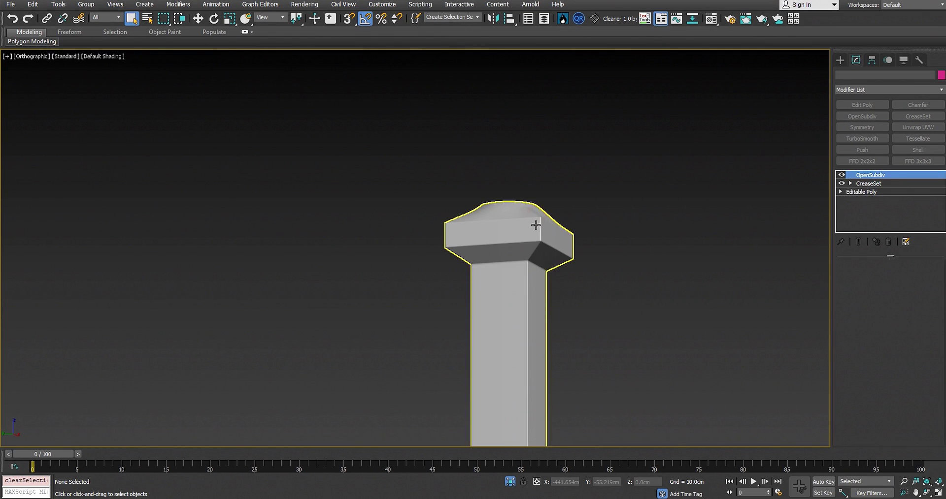
scroll(530, 266, "up", 1)
scroll(540, 287, "up", 5)
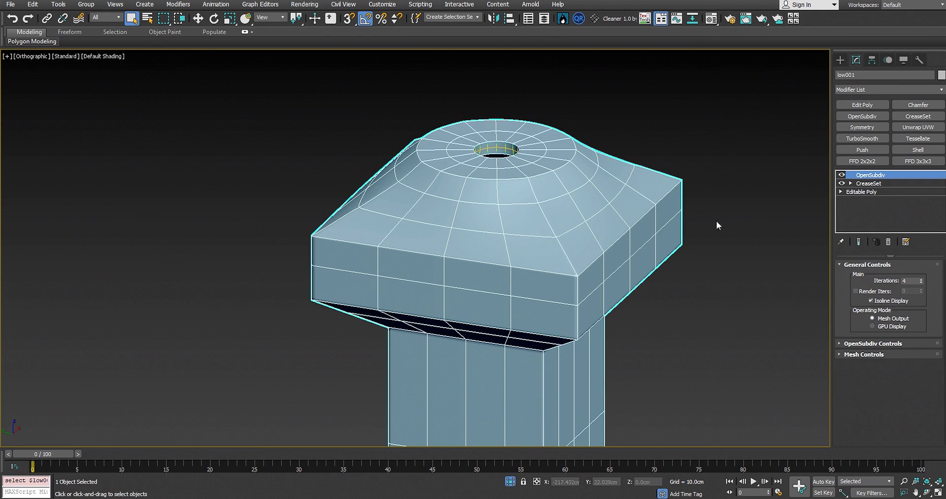
left_click(882, 192)
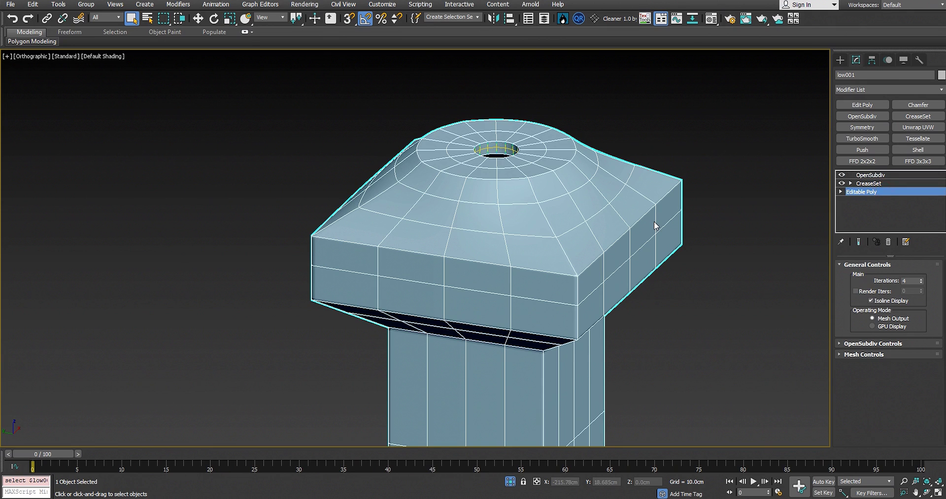
left_click(875, 276)
double_click(549, 298)
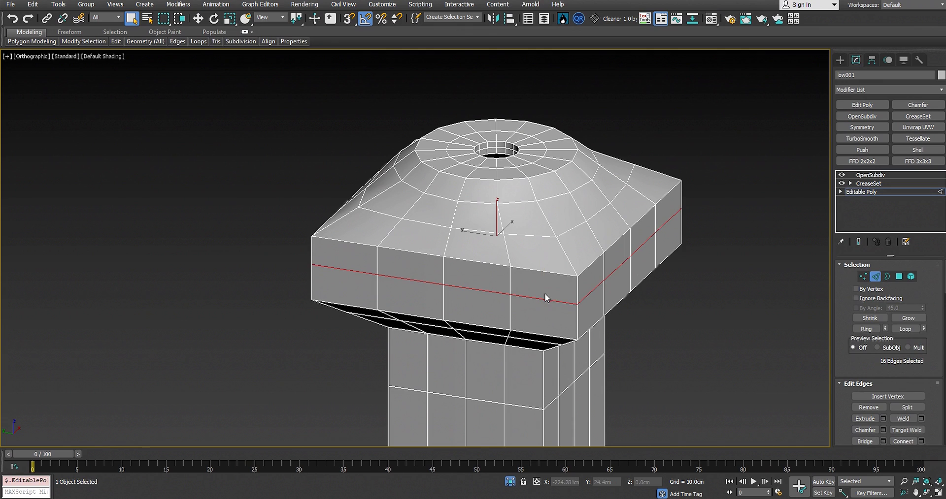
key("ctrl+BackSpace")
Check how removing the loop affects the CreaseSet edges and the OpenSubdiv smoothing of the cap and column
left_click(873, 184)
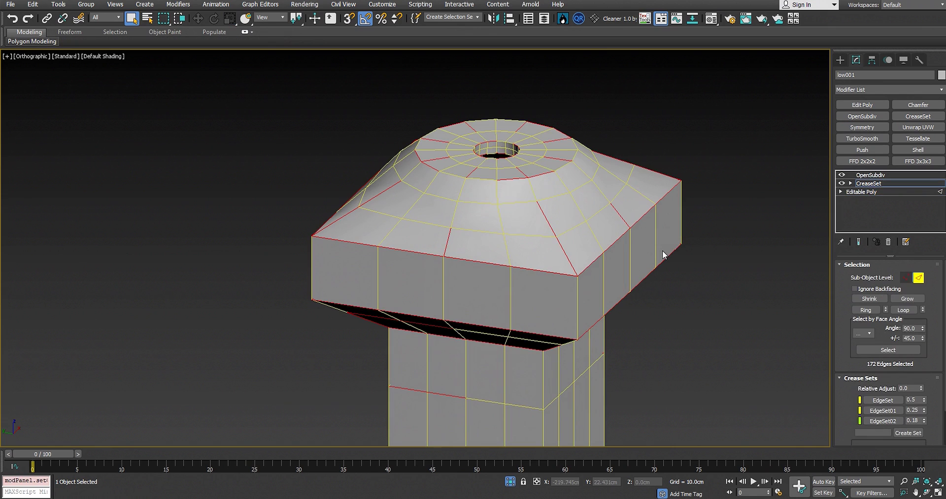
middle_click_drag(510, 269, 523, 261)
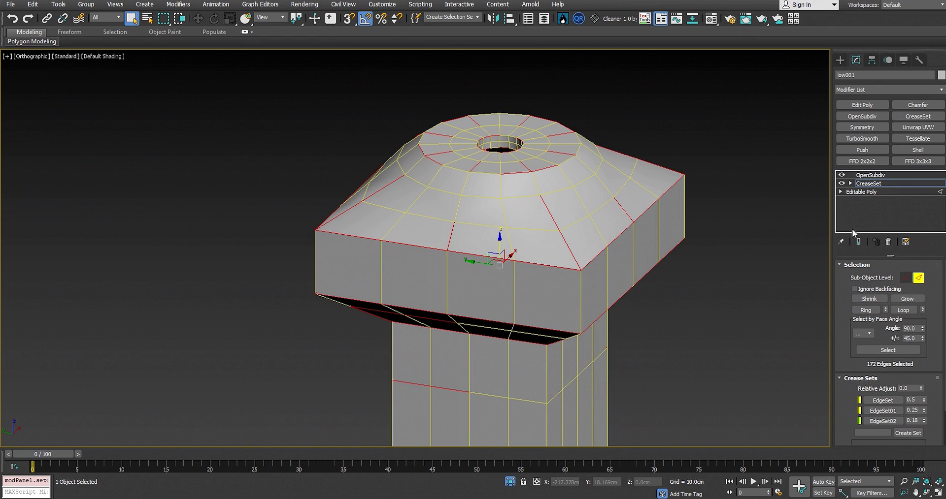
left_click(863, 176)
left_click(763, 211)
scroll(538, 268, "down", 2)
middle_click_drag(538, 268, 570, 181)
scroll(572, 251, "down", 2)
middle_click_drag(571, 252, 547, 264)
scroll(557, 191, "up", 3)
left_click(562, 190)
left_click(703, 237)
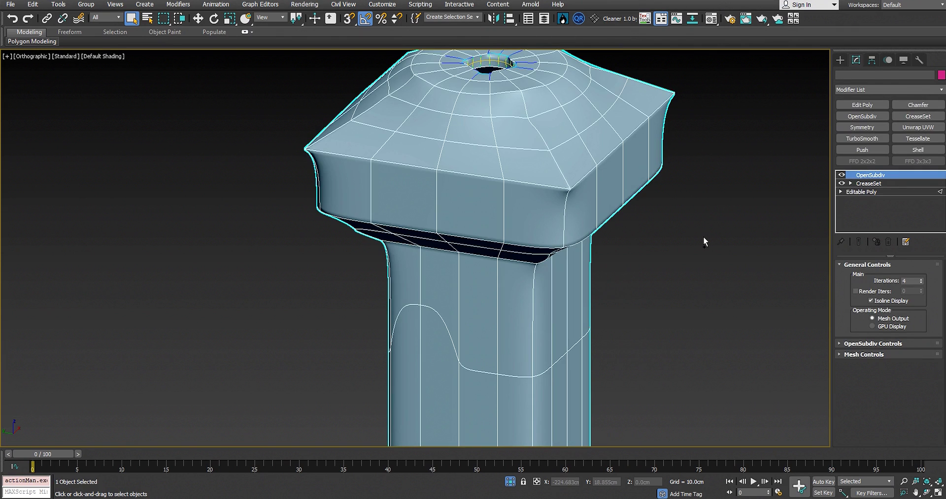
Undo the loop removal in the Editable Poly and add an Edit Poly modifier above CreaseSet
left_click(871, 192)
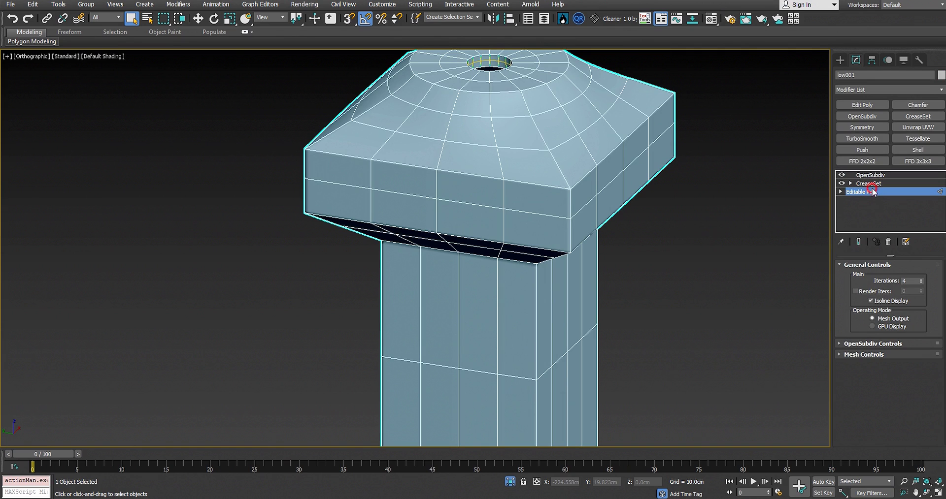
key("2")
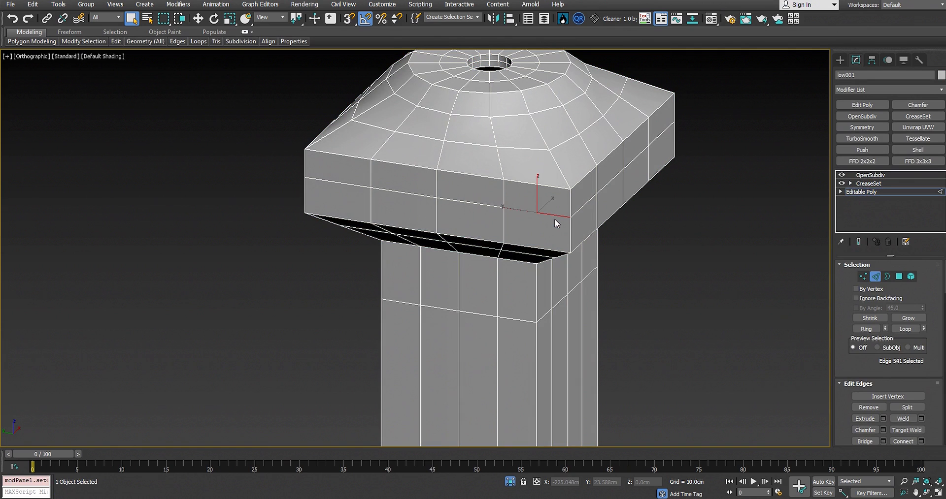
left_click(877, 183)
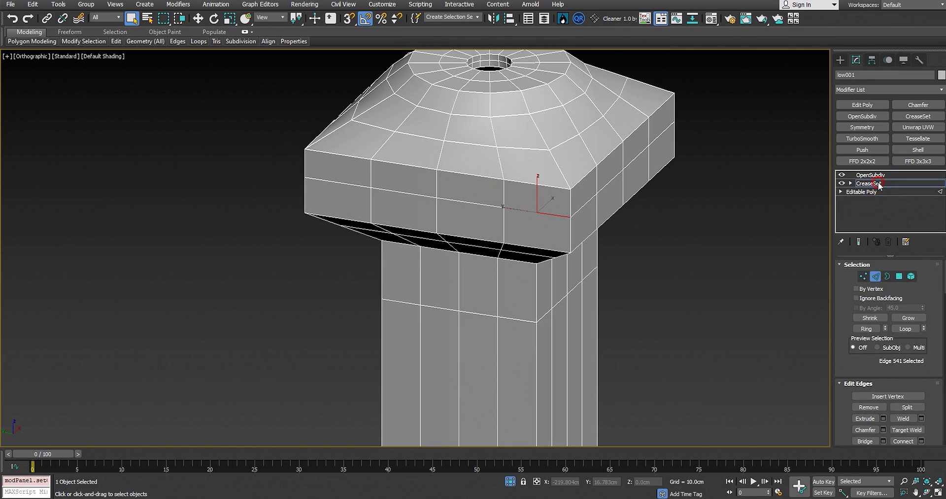
left_click(870, 104)
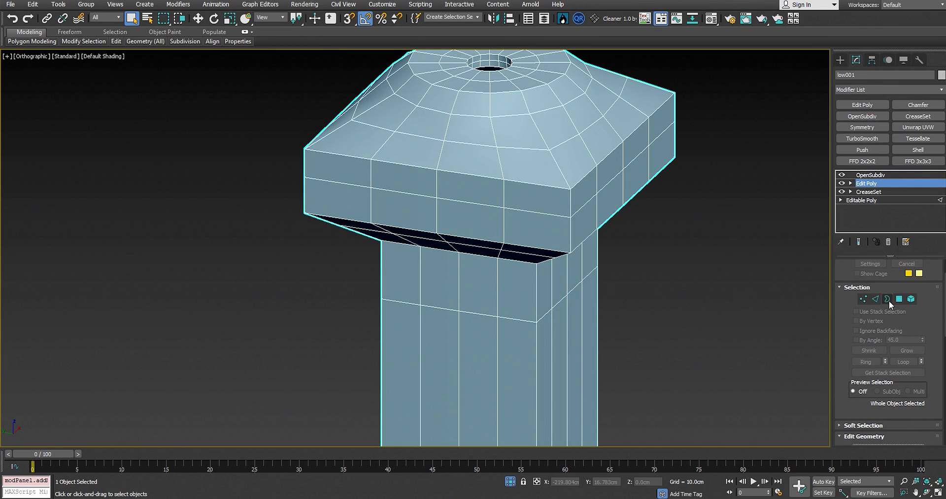
Remove the cap's middle side edge loop and its upper outline edge loop in the Edit Poly modifier
left_click(872, 300)
double_click(532, 212)
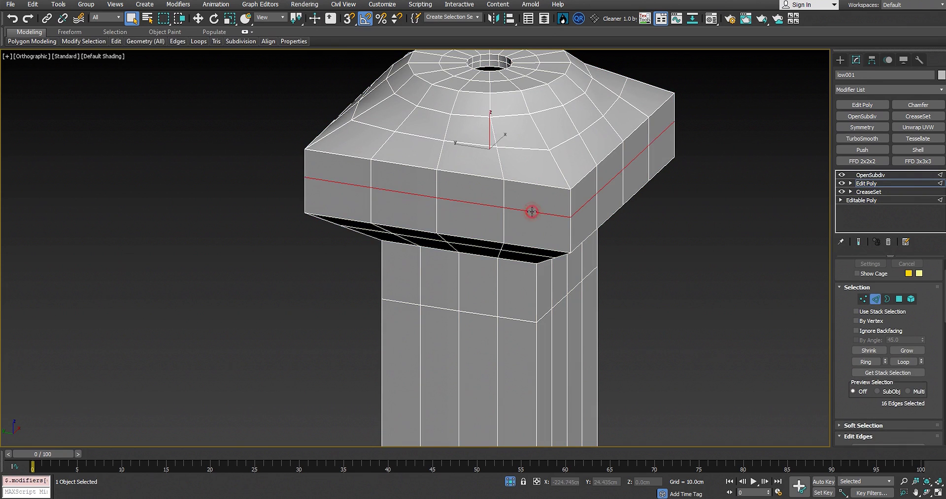
key("ctrl+BackSpace")
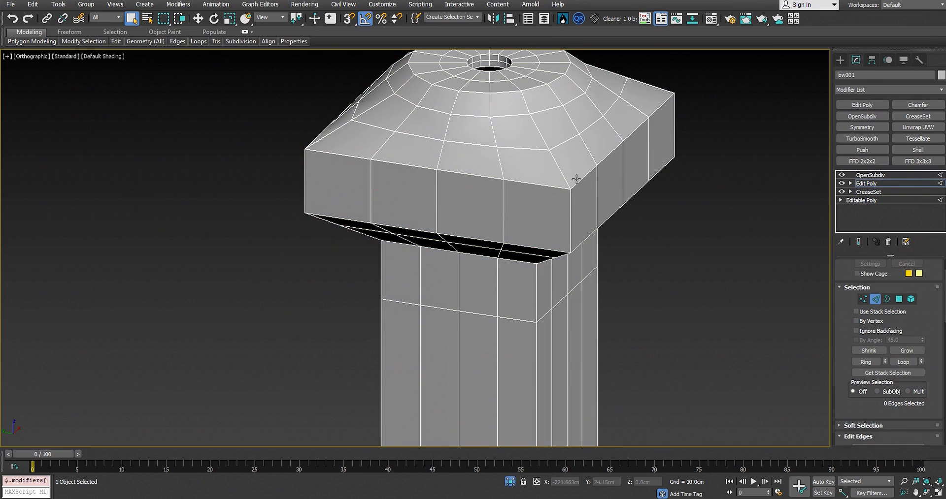
double_click(585, 178)
key("ctrl+BackSpace")
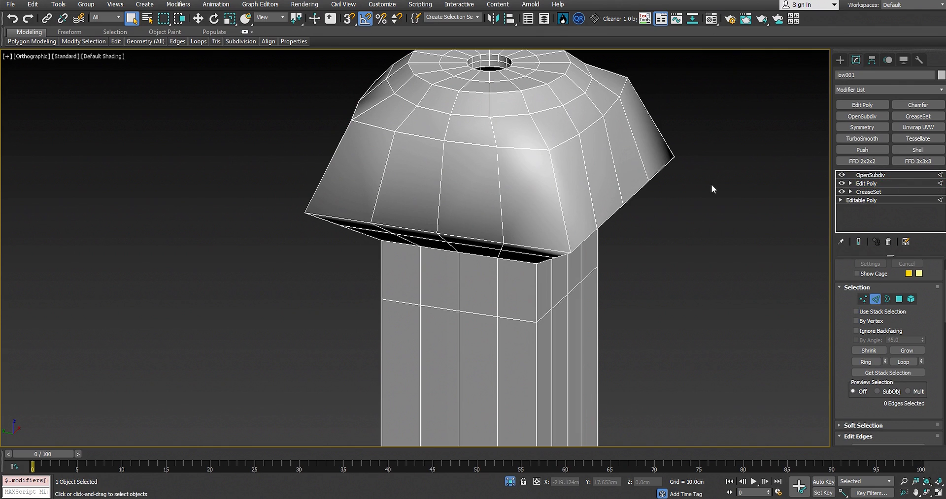
Return to OpenSubdiv and examine the smoothed cap and column with the loops removed in Edit Poly
scroll(716, 184, "down", 4)
left_click(712, 228)
middle_click_drag(614, 169, 562, 61)
middle_click_drag(580, 183, 581, 44)
scroll(589, 253, "up", 3)
mouse_move(636, 168)
middle_mouse_down()
mouse_move(643, 359)
mouse_move(614, 311)
mouse_move(643, 391)
middle_mouse_up()
scroll(618, 165, "up", 4)
left_click(694, 195)
key("F4")
middle_click_drag(680, 176, 656, 212)
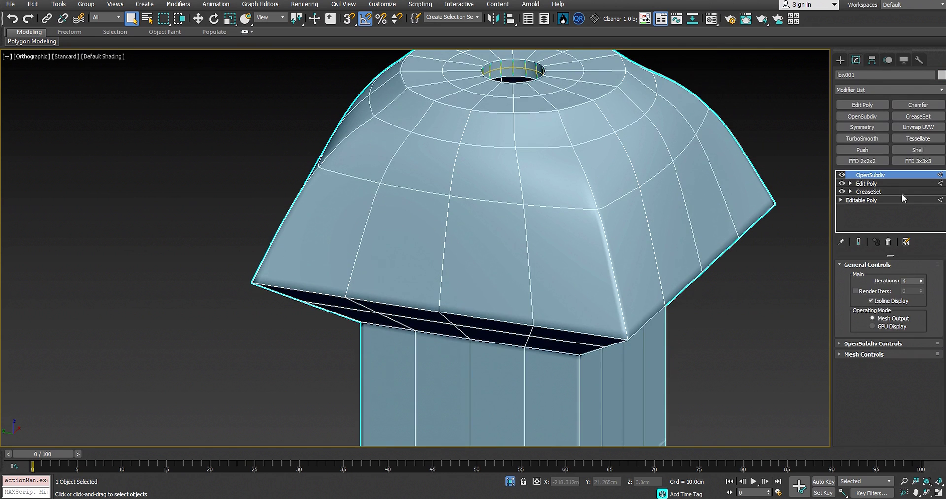
Undo the cap's edge loop removals and delete the Edit Poly modifier from the stack
left_click(867, 190)
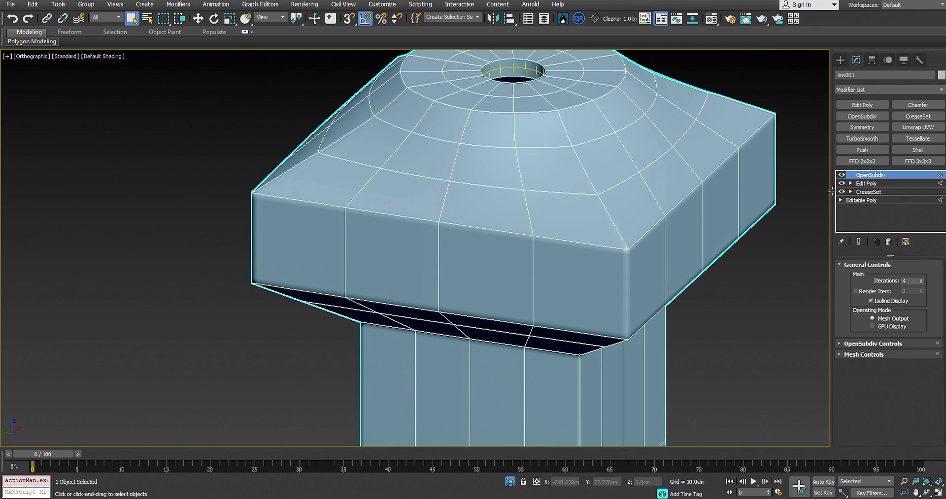
scroll(732, 195, "down", 3)
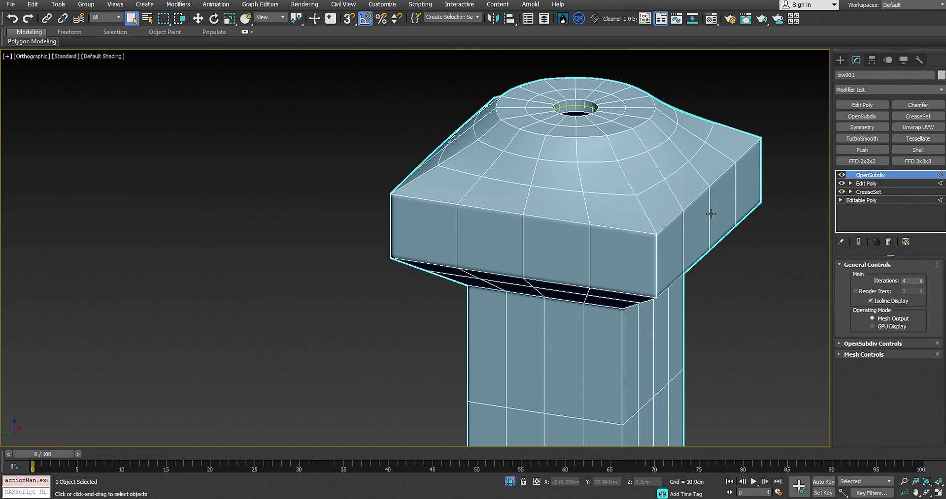
left_click(880, 184)
left_click(889, 242)
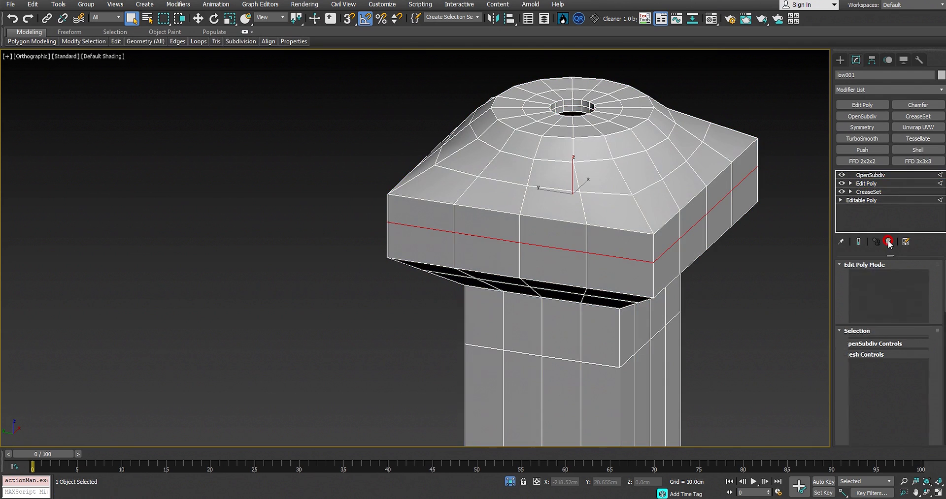
Return to the CreaseSet edges and examine the creased edges around the square cap
left_click(871, 184)
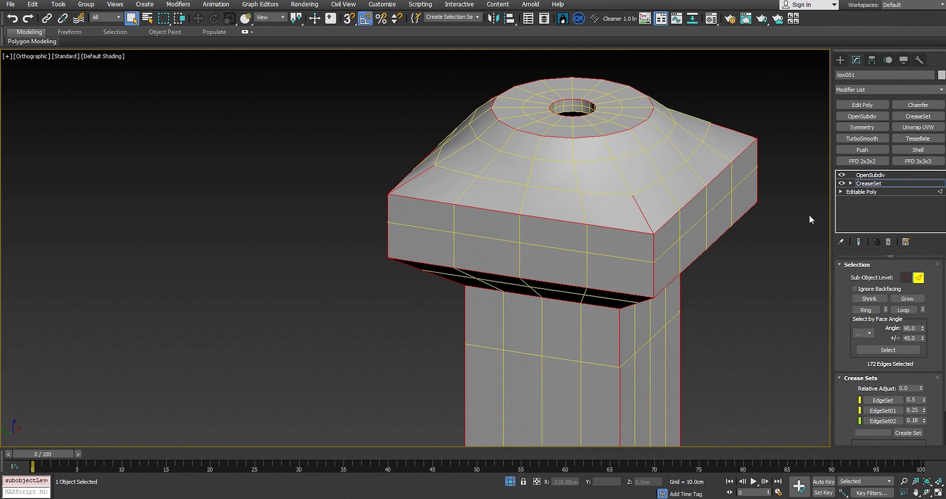
middle_click_drag(712, 228, 701, 238)
middle_click_drag(745, 285, 719, 267)
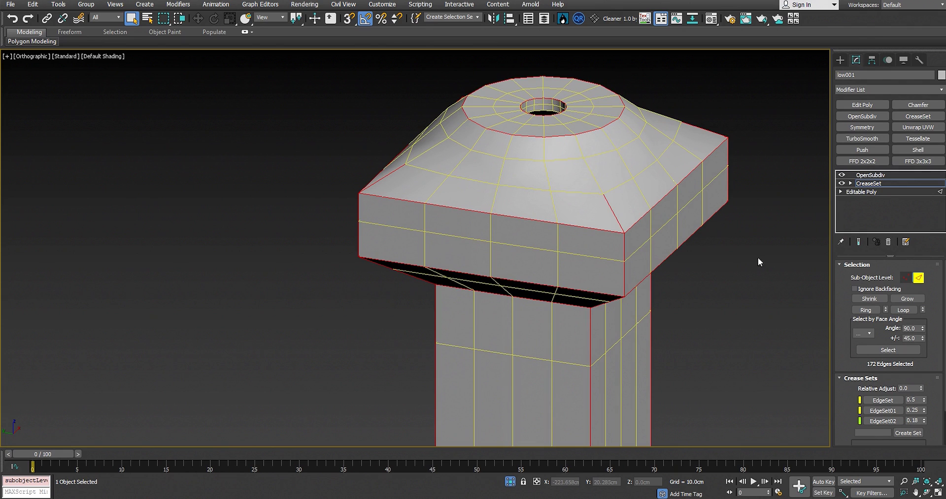
middle_click_drag(695, 285, 645, 263)
scroll(649, 272, "down", 1)
scroll(564, 202, "up", 2)
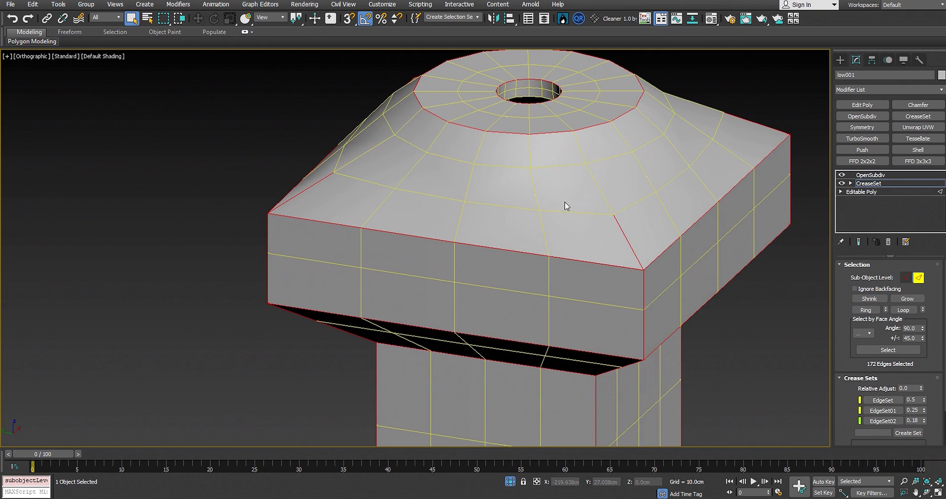
scroll(596, 219, "down", 3)
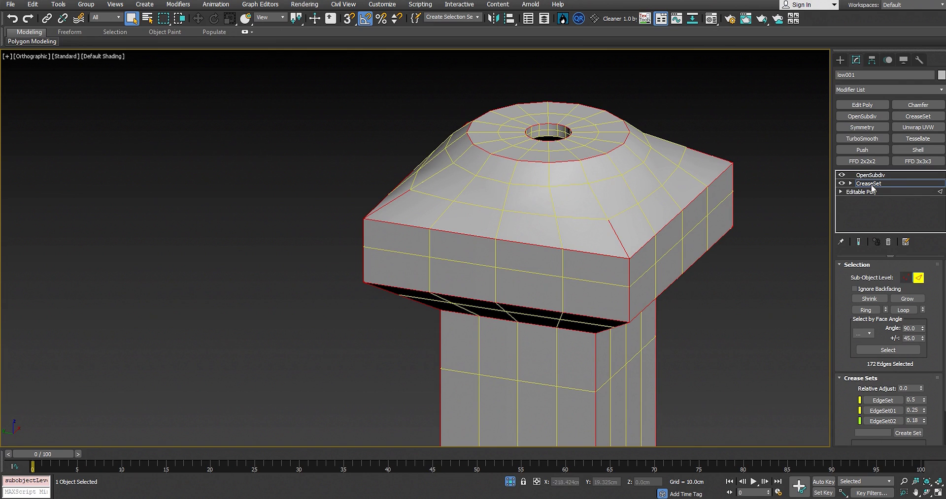
scroll(549, 236, "down", 3)
scroll(551, 236, "up", 3)
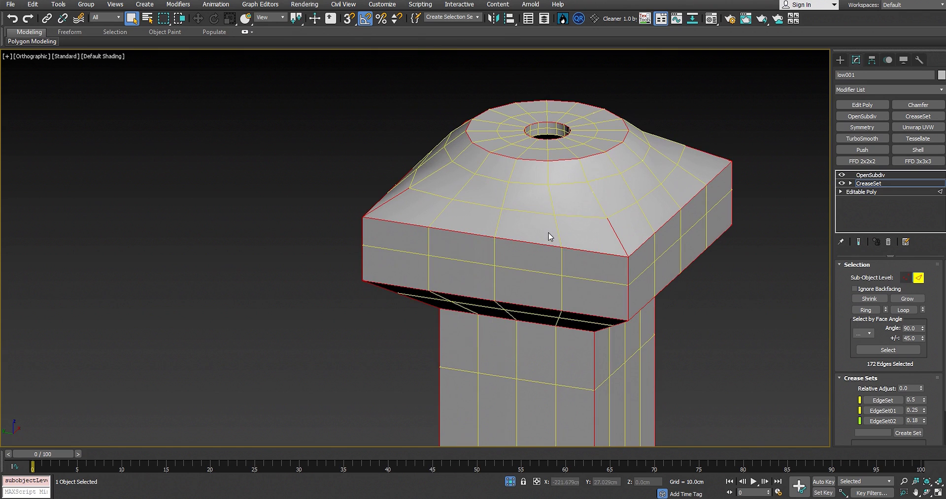
Delete the OpenSubdiv and CreaseSet modifiers from the stack, leaving only the Editable Poly
left_click(881, 89)
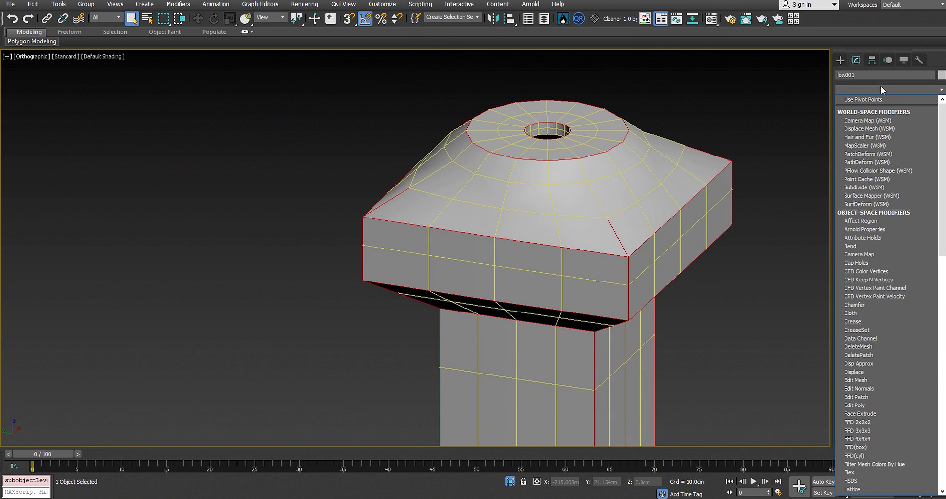
left_click(881, 88)
left_click(885, 176)
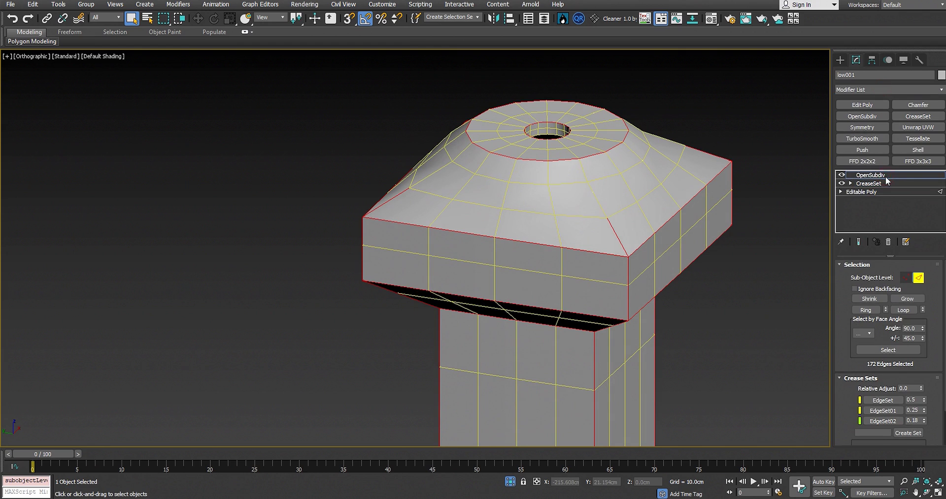
left_click(881, 185, "ctrl")
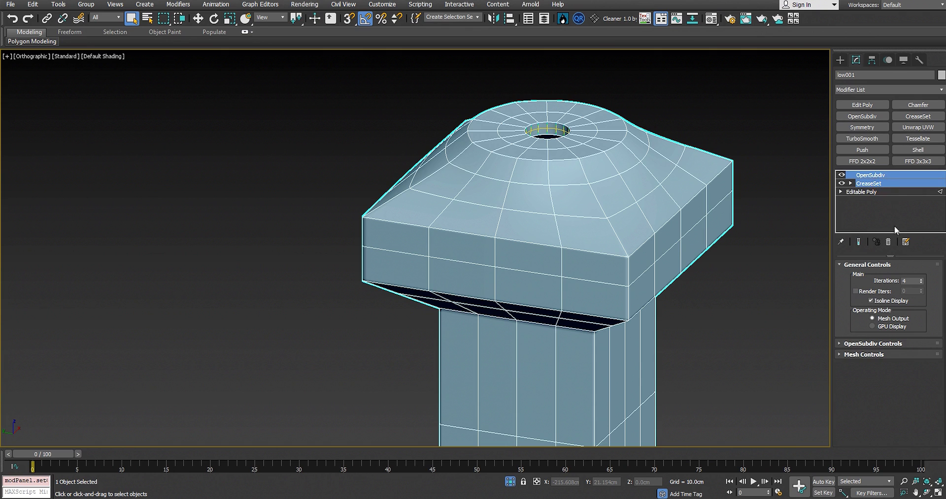
left_click(887, 242)
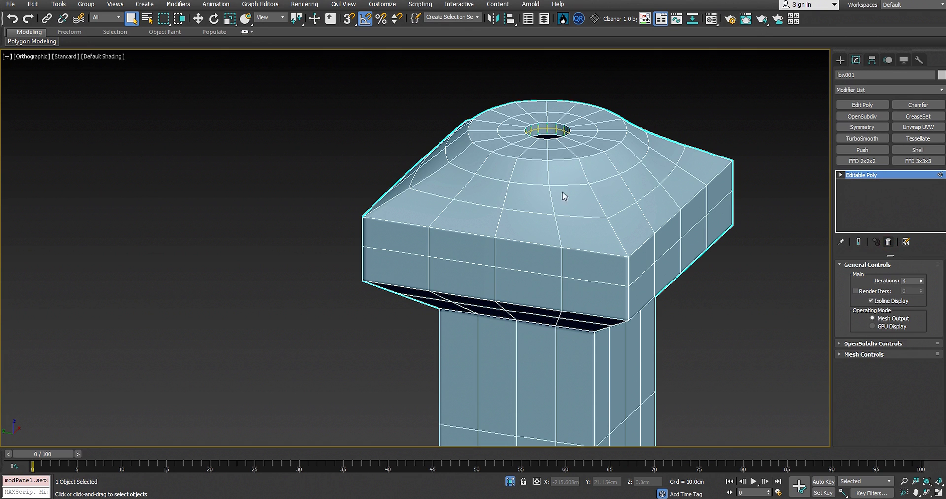
Examine the bare mesh around the square cap at the Editable Poly's Edge level
scroll(569, 190, "down", 3)
scroll(572, 193, "down", 2)
key("2")
scroll(576, 195, "down", 2)
scroll(578, 196, "up", 2)
scroll(578, 196, "down", 2)
scroll(574, 179, "up", 5)
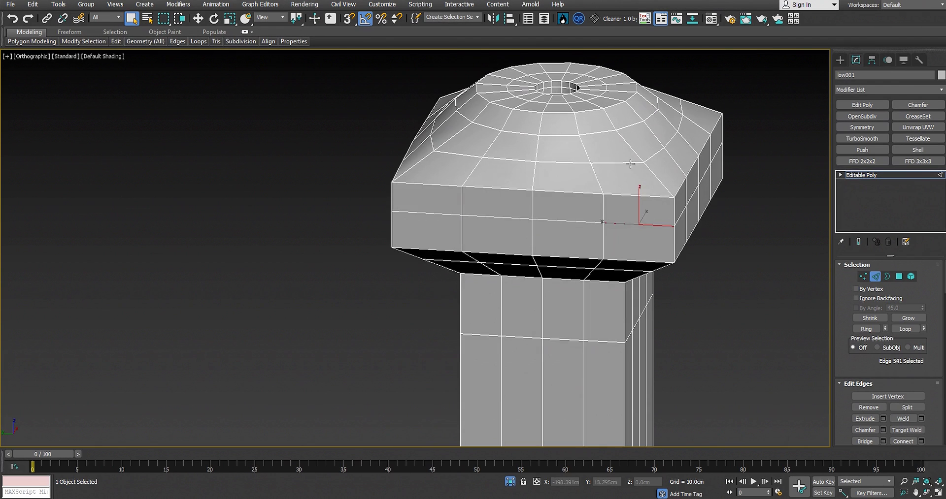
Add a Data Channel modifier above the Editable Poly
left_click(879, 90)
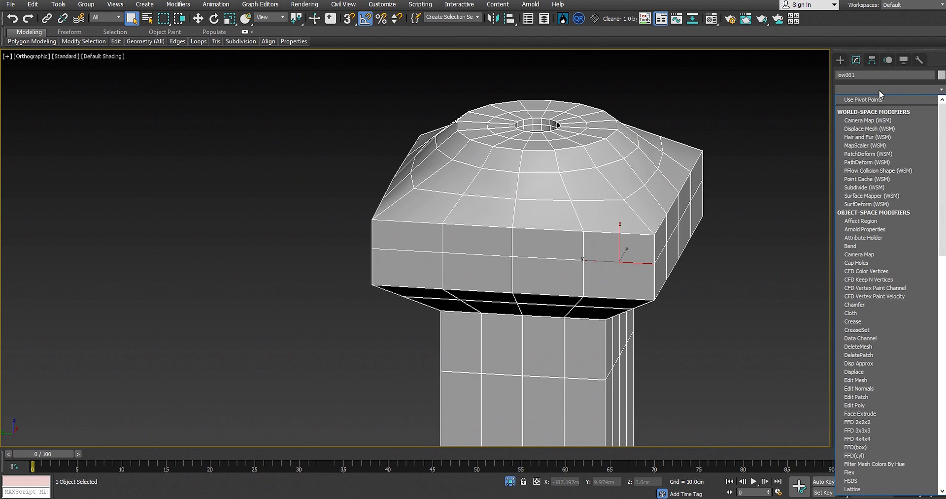
scroll(876, 213, "down", 7)
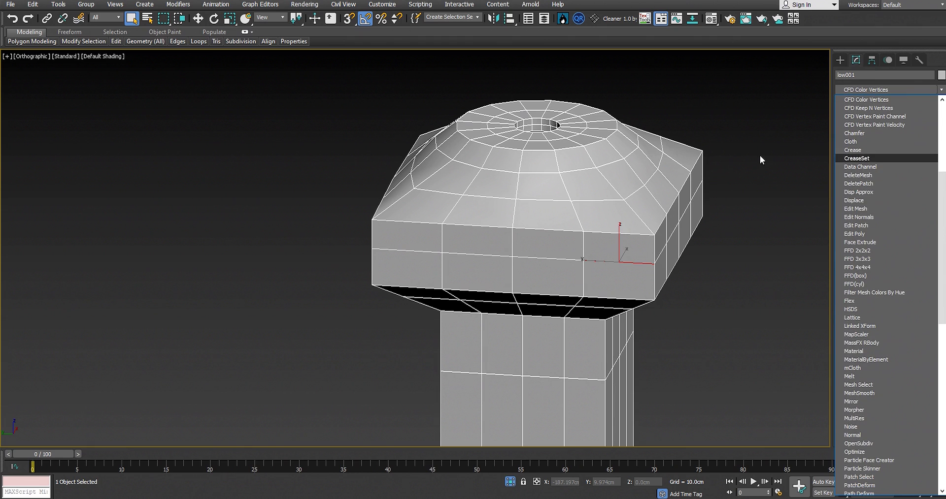
left_click(761, 105)
left_click(876, 88)
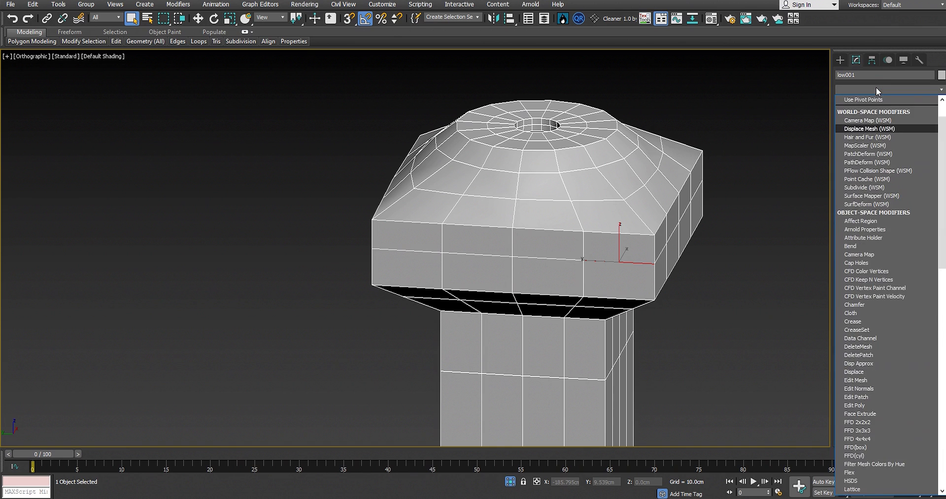
key("d")
key("d")
key("d")
left_click(865, 100)
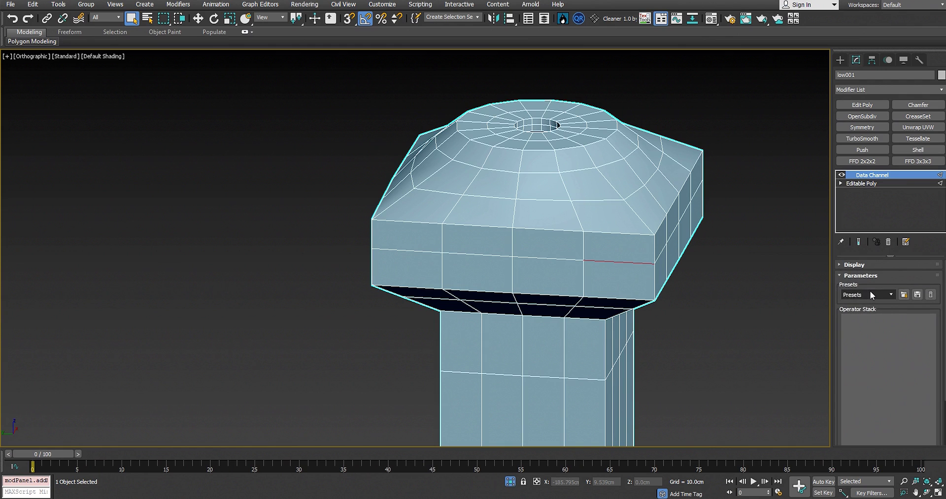
Load the Auto Edge Crease Weights preset into Data Channel and turn off its viewport colour display
left_click(869, 294)
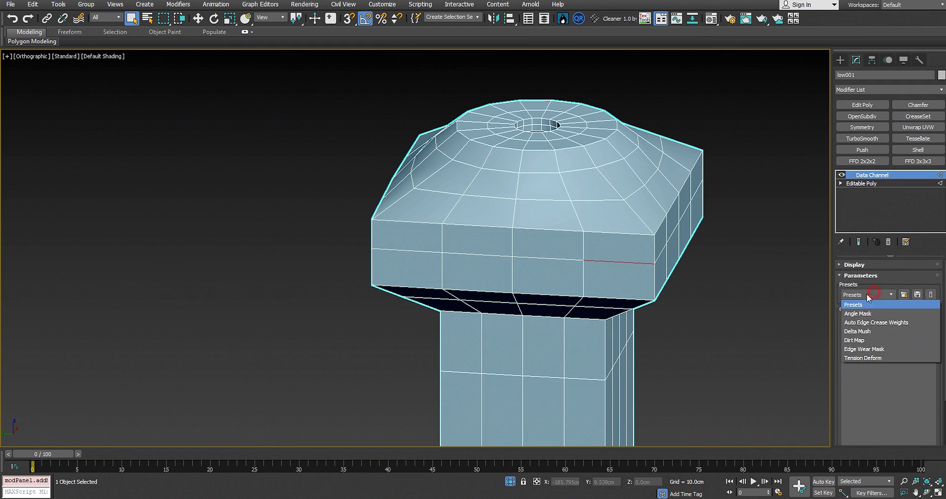
left_click(880, 323)
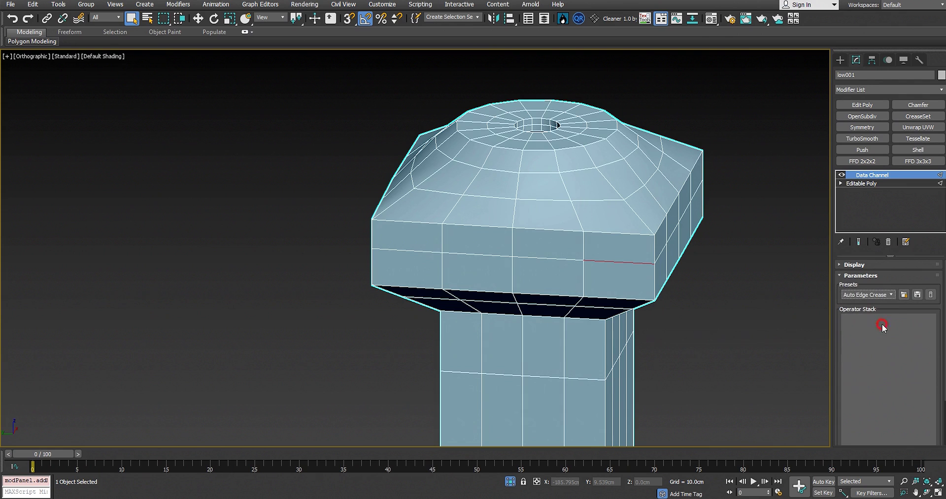
left_click(903, 295)
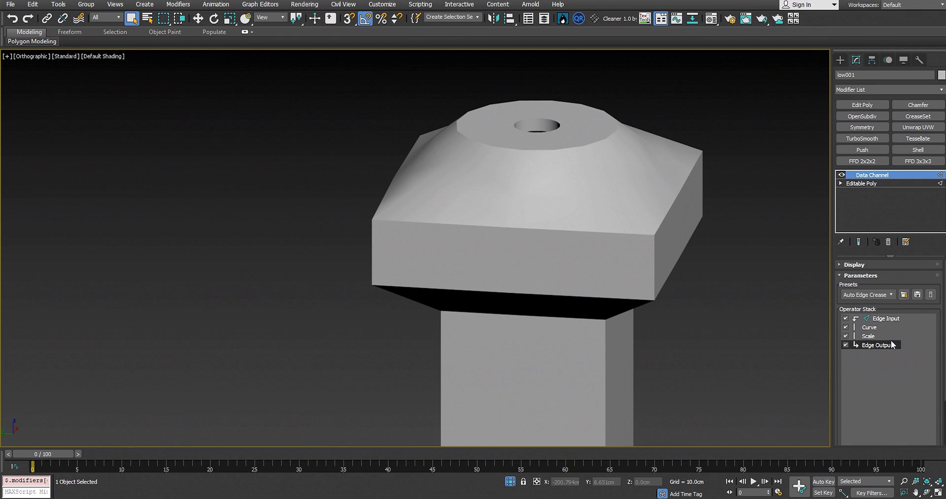
scroll(887, 375, "down", 3)
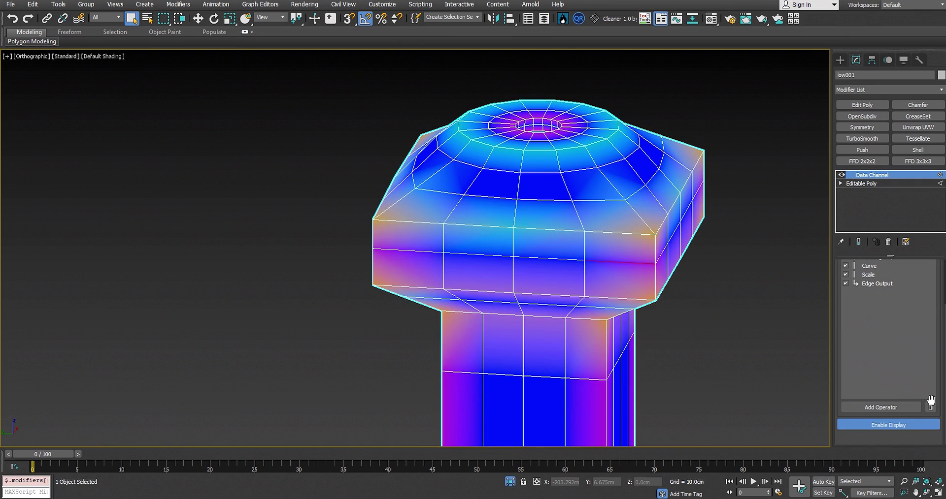
left_click(882, 426)
scroll(887, 375, "up", 3)
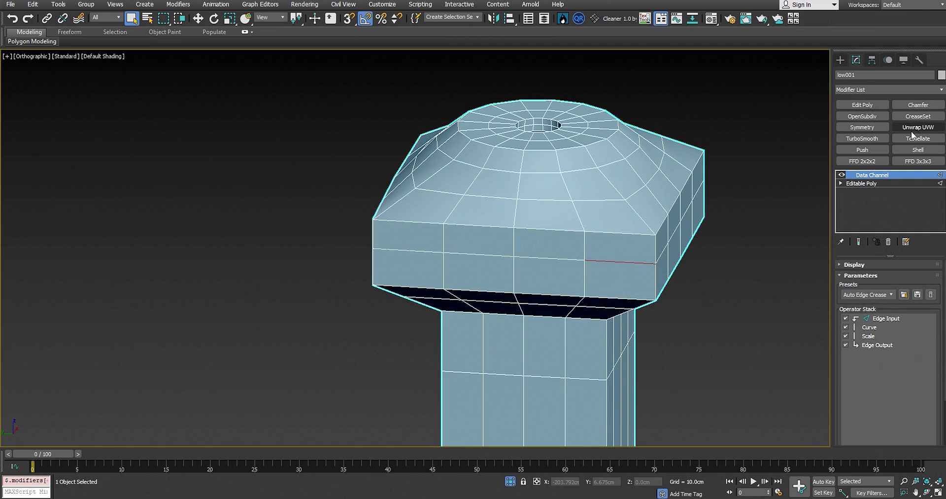
Add an OpenSubdiv modifier above Data Channel with 3 iterations and deselect the object
left_click(872, 116)
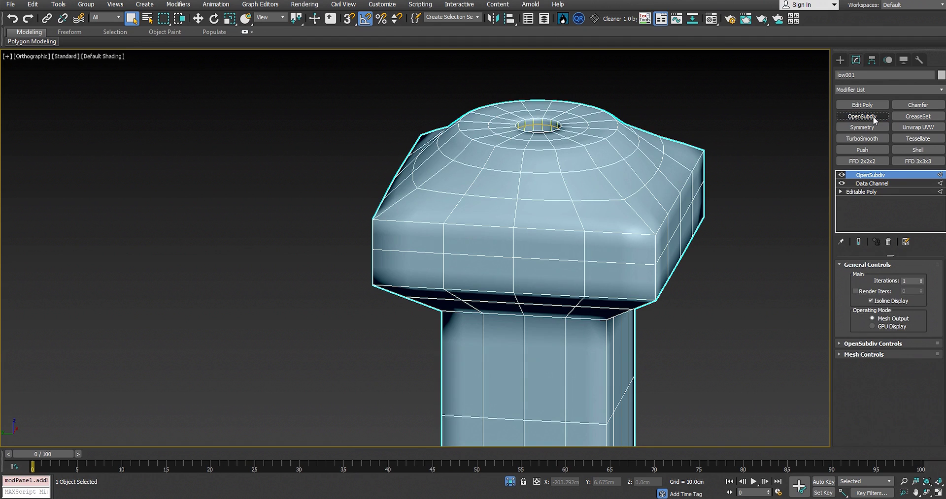
left_click(920, 279)
scroll(713, 262, "down", 2)
left_click(724, 264)
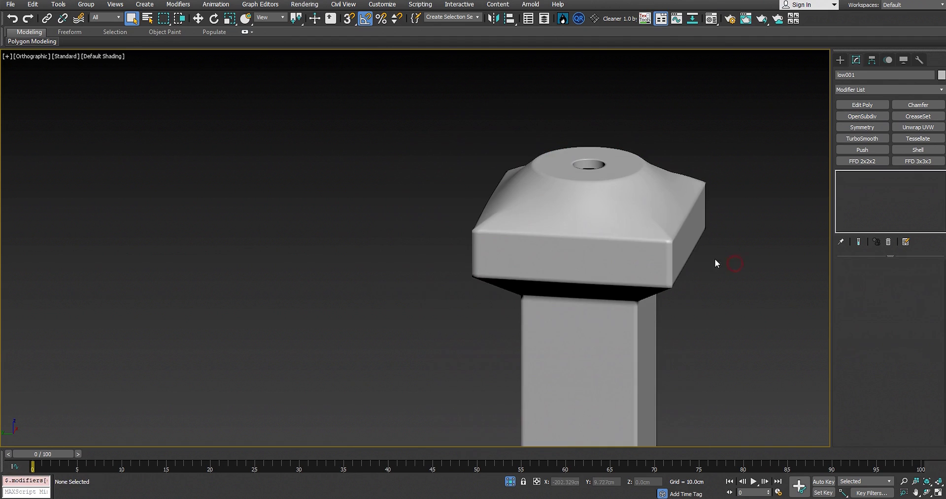
Examine the automatically creased edges on the smoothed square cap and around its hole
scroll(642, 232, "up", 4)
left_click(643, 200)
scroll(650, 188, "down", 2)
left_click(711, 215)
middle_click_drag(649, 319, 615, 327)
scroll(579, 185, "up", 3)
scroll(598, 230, "down", 3)
left_click(565, 174)
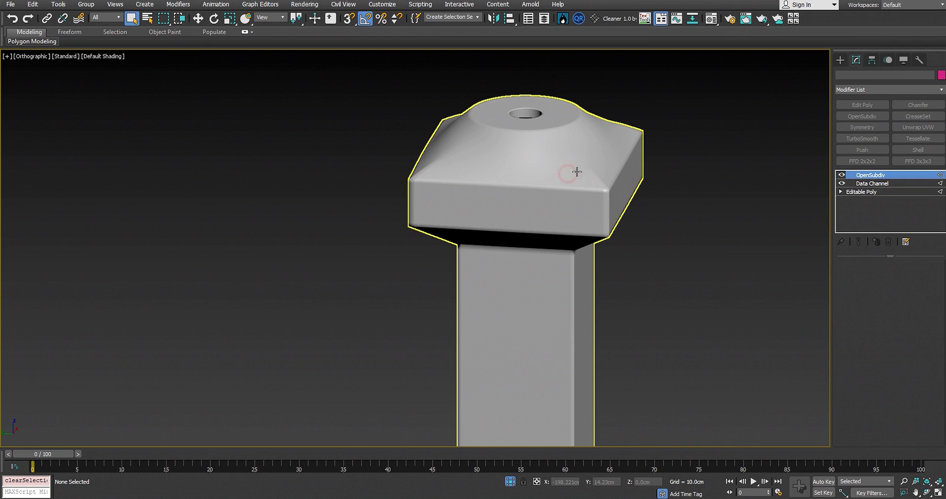
scroll(565, 174, "up", 2)
left_click(263, 230)
scroll(355, 237, "up", 3)
scroll(482, 146, "down", 3)
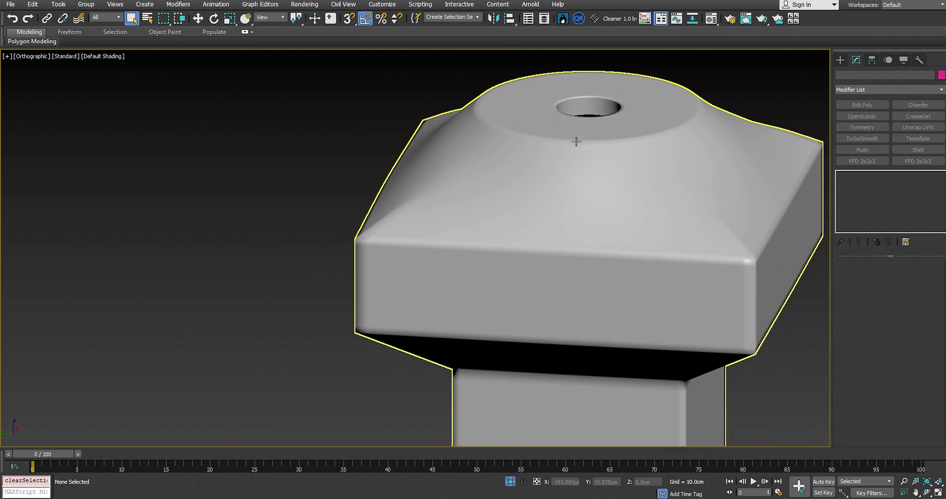
scroll(640, 151, "down", 2)
Examine the faceted cylindrical base and its junction with the square column
middle_click_drag(586, 278, 551, 111)
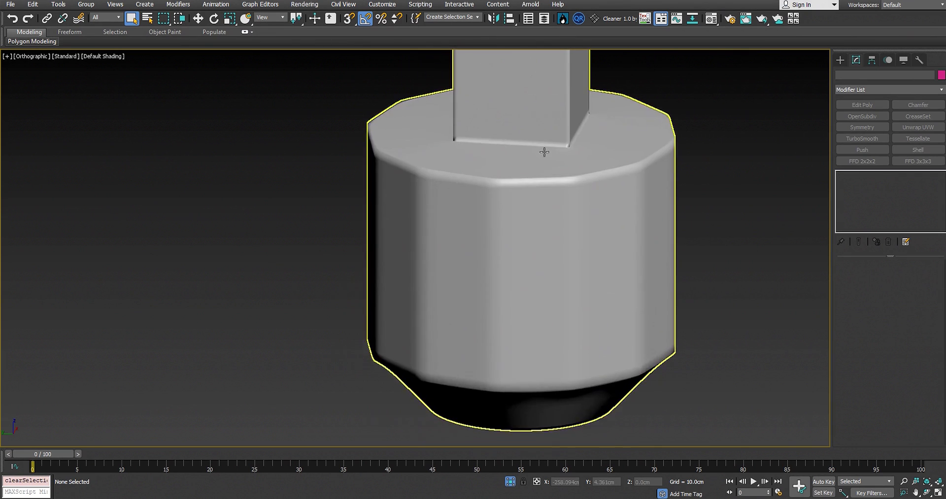
scroll(544, 228, "down", 1)
scroll(545, 227, "up", 2)
left_click(563, 211)
scroll(607, 231, "down", 2)
middle_click_drag(607, 231, 648, 238, "alt")
left_click(732, 203)
scroll(420, 209, "up", 2)
middle_click_drag(556, 209, 493, 245)
scroll(400, 229, "down", 2)
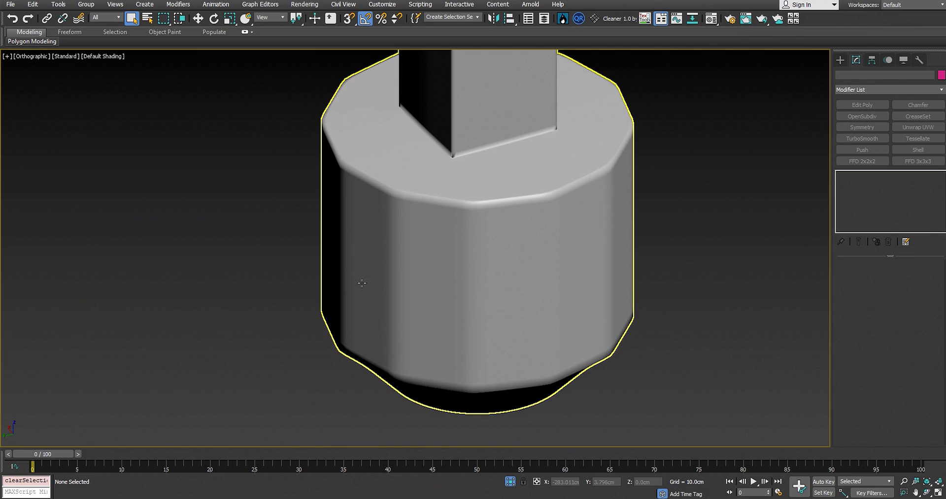
Select the object and open the graph of Data Channel's Curve operator beside the base
left_click(581, 267)
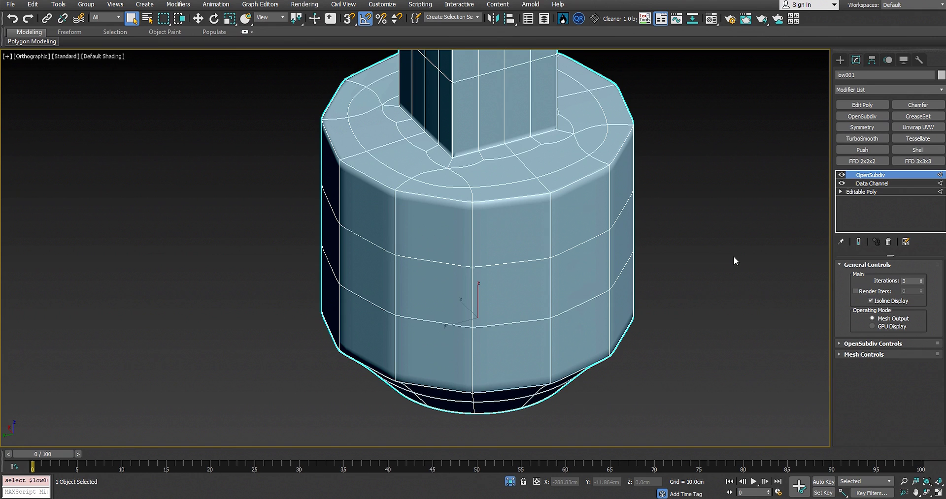
left_click(882, 183)
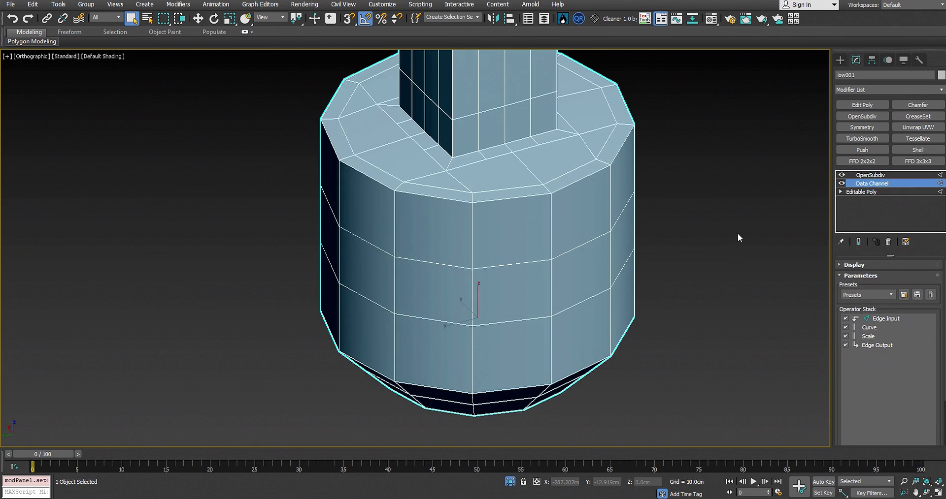
scroll(875, 360, "down", 4)
scroll(879, 362, "up", 3)
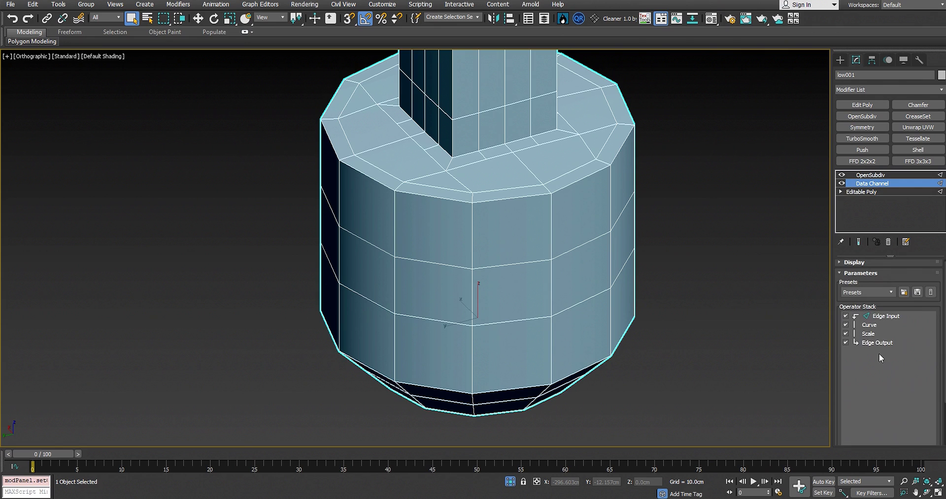
left_click(880, 325)
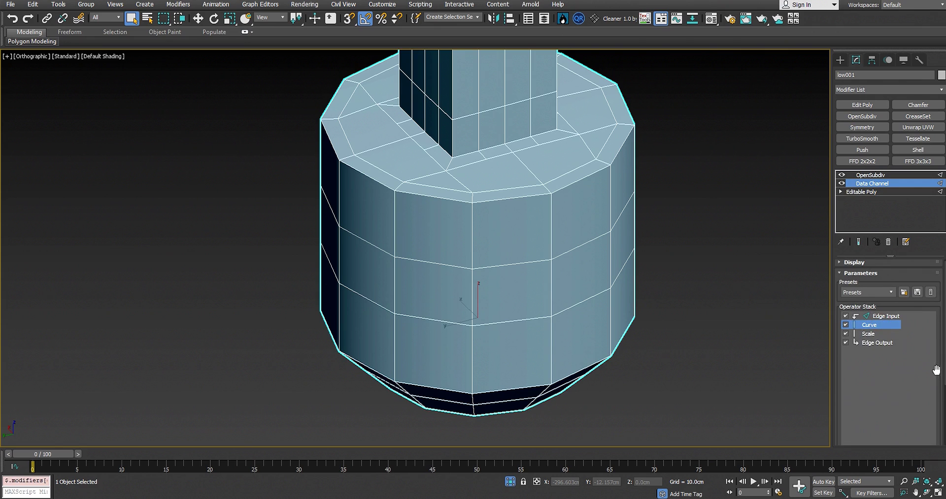
left_click_drag(944, 372, 944, 350)
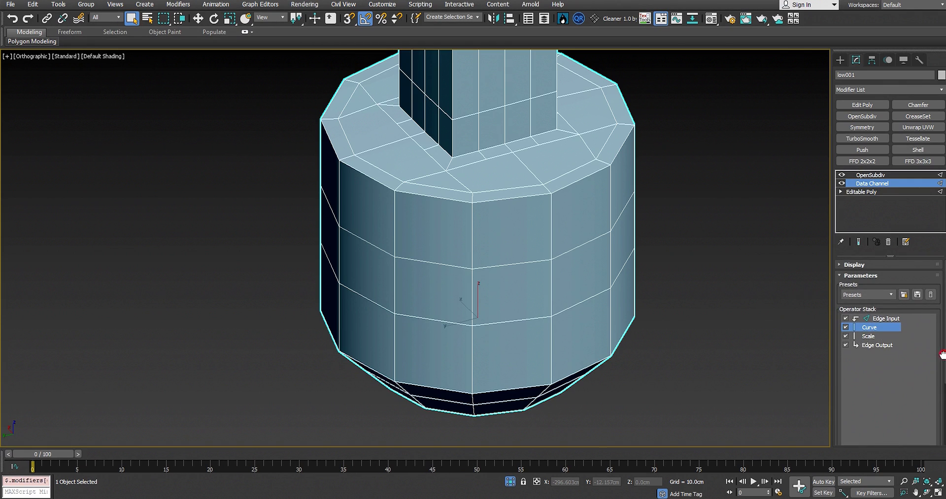
scroll(941, 349, "down", 3)
left_click(877, 427)
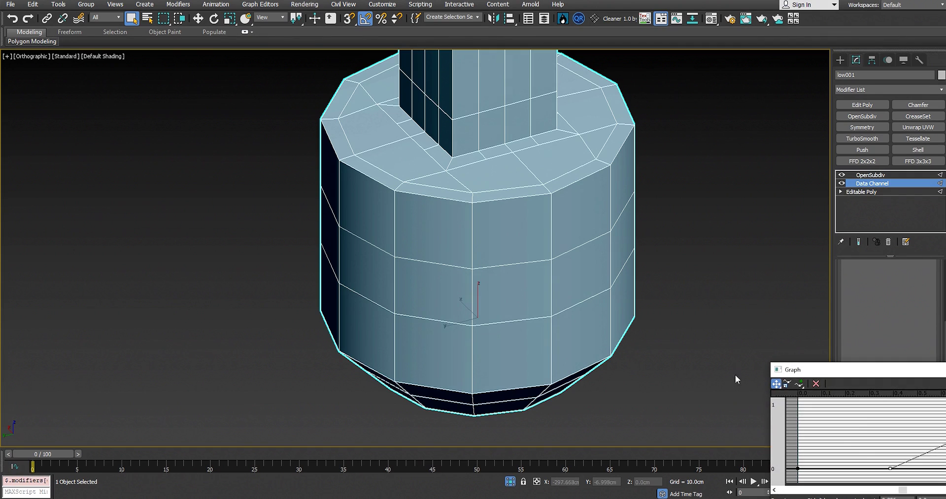
left_click_drag(823, 369, 659, 353)
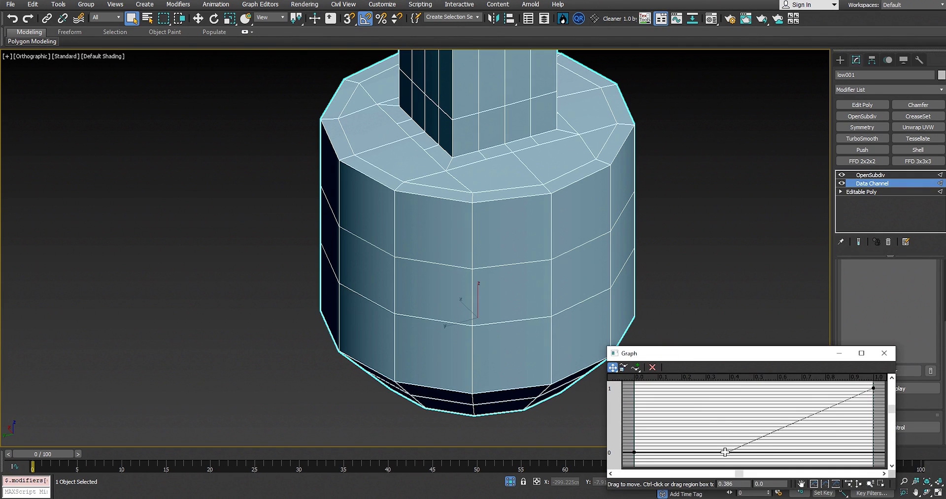
Move the curve's middle point to 0.5 and show the end result to check the base without edge lines
left_click_drag(725, 452, 754, 451)
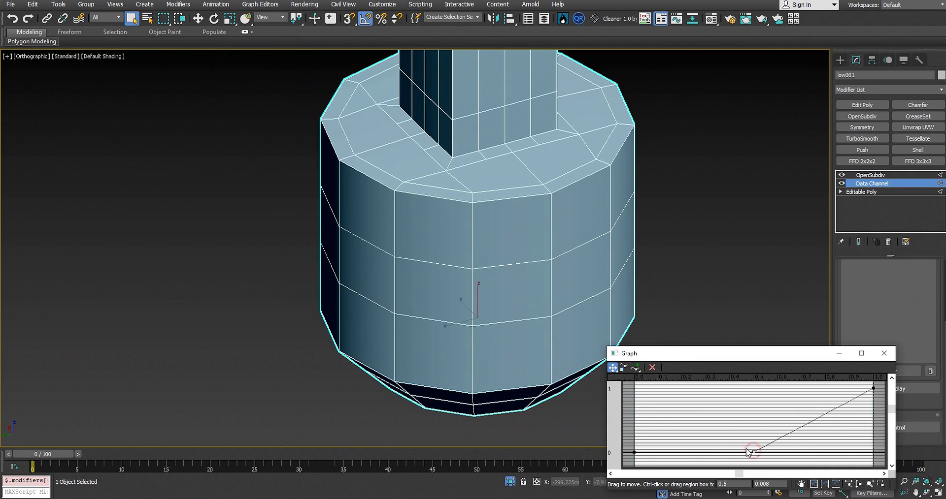
left_click(859, 243)
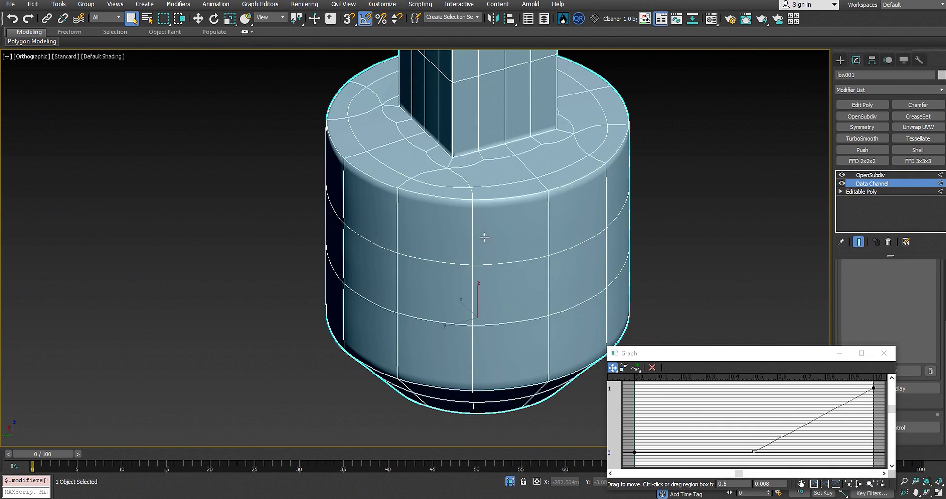
key("F4")
scroll(532, 281, "down", 8)
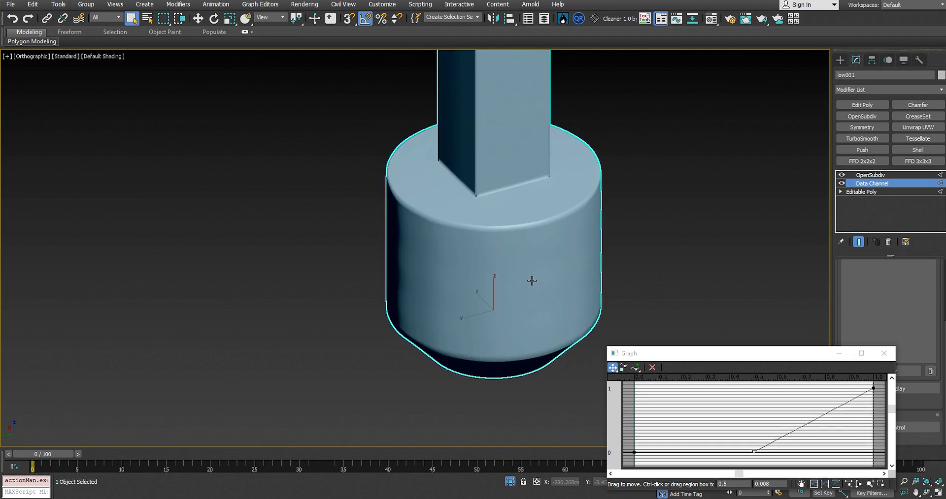
scroll(517, 288, "up", 5)
middle_click_drag(526, 207, 515, 332, "alt")
Try the curve's middle point at about 0.308 and compare the base's side edges
left_click_drag(754, 449, 707, 453)
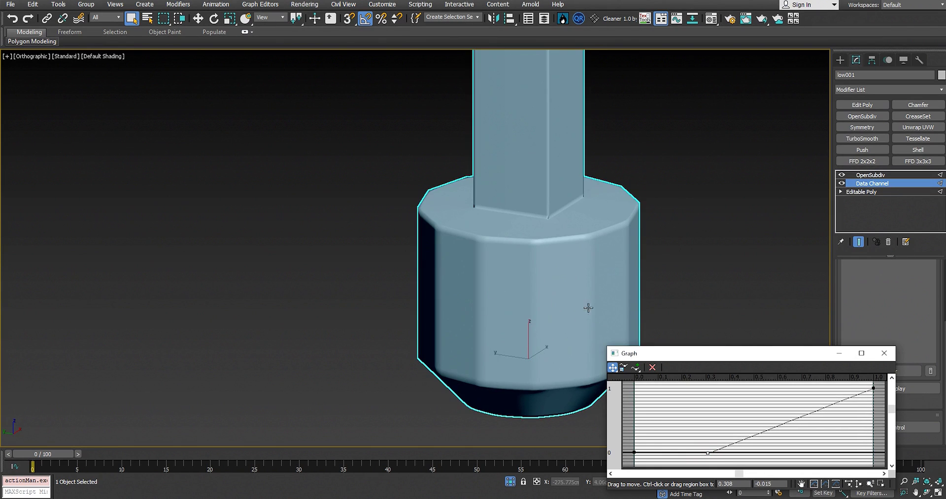
scroll(516, 340, "down", 2)
middle_click_drag(524, 264, 528, 386)
middle_click_drag(527, 320, 522, 208)
scroll(506, 318, "up", 2)
Move the curve's middle point back to 0.5 and return to the OpenSubdiv level
left_click_drag(708, 452, 754, 451)
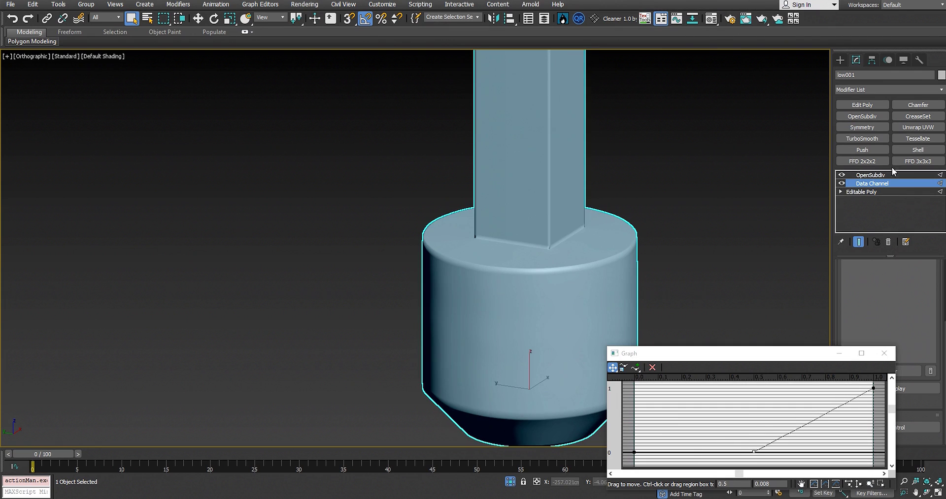
middle_click_drag(542, 231, 559, 247, "alt")
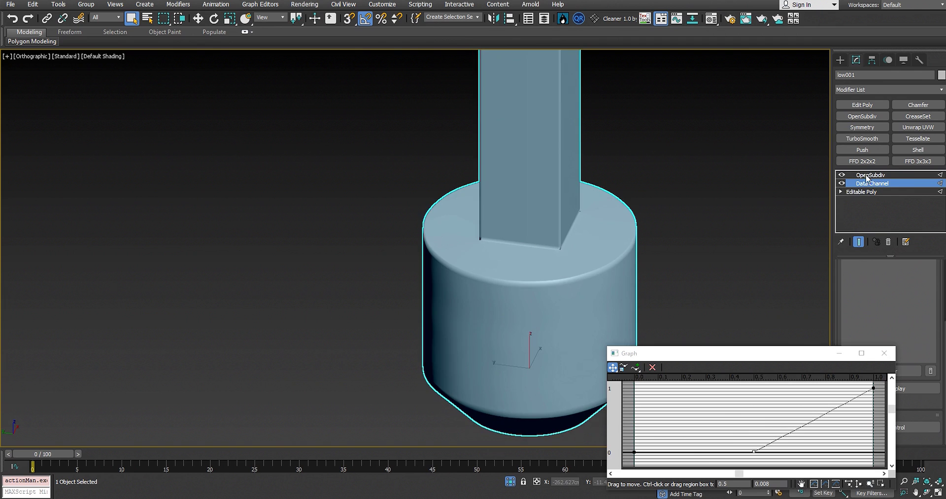
left_click(875, 175)
Deselect the object and inspect the corner where the square column meets the cylindrical base up close
scroll(704, 224, "up", 1)
left_click(713, 222)
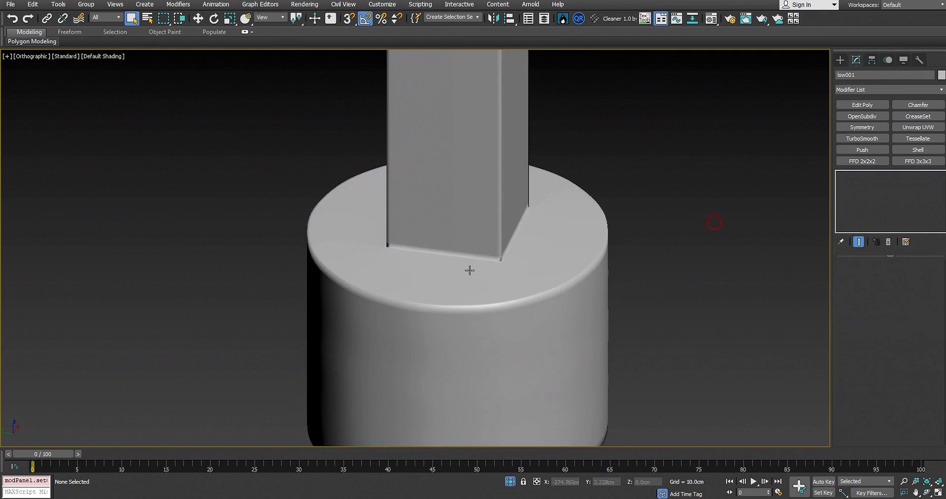
scroll(471, 269, "up", 3)
scroll(571, 261, "down", 3)
scroll(571, 232, "up", 8)
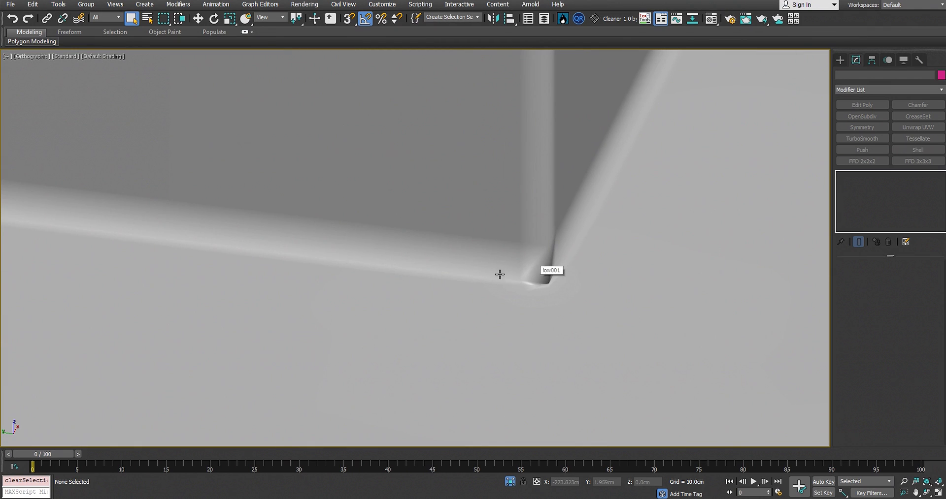
Compare the shading artifact at the square column's lower corner from close up and from farther away
scroll(545, 269, "down", 4)
scroll(531, 273, "up", 4)
scroll(530, 275, "down", 2)
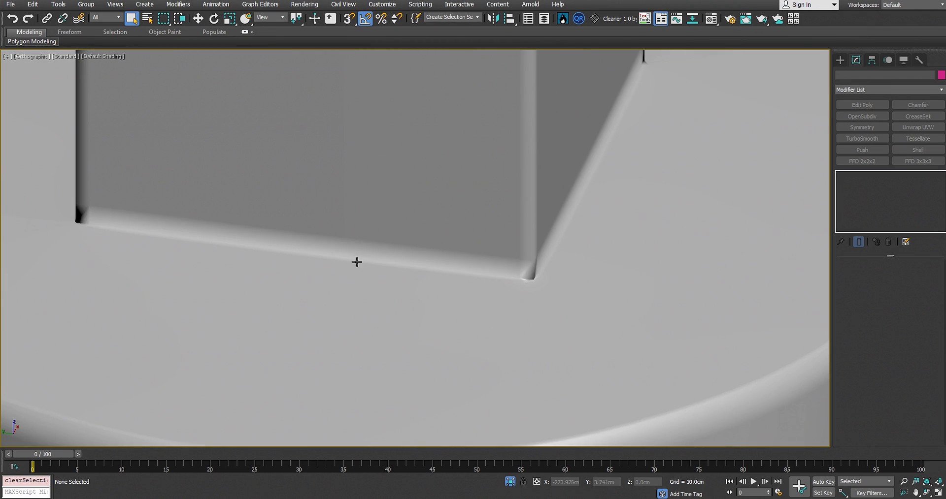
scroll(497, 283, "down", 4)
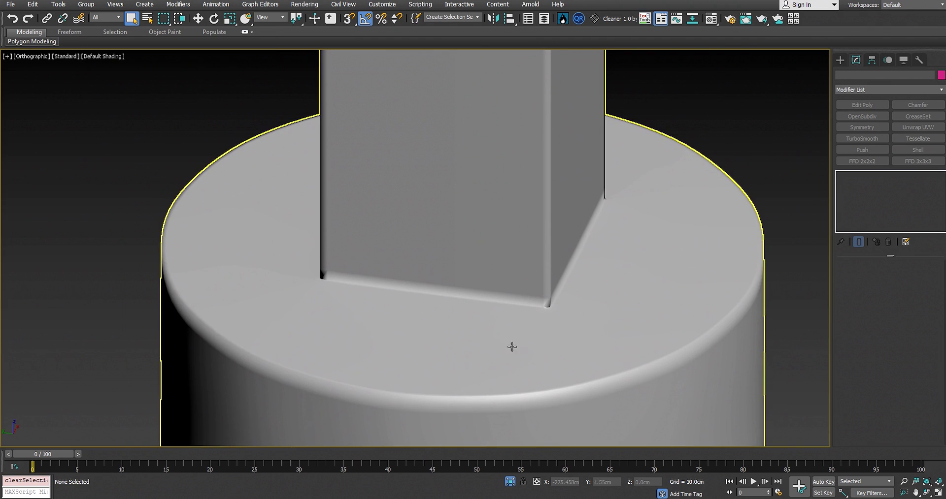
scroll(434, 199, "down", 5)
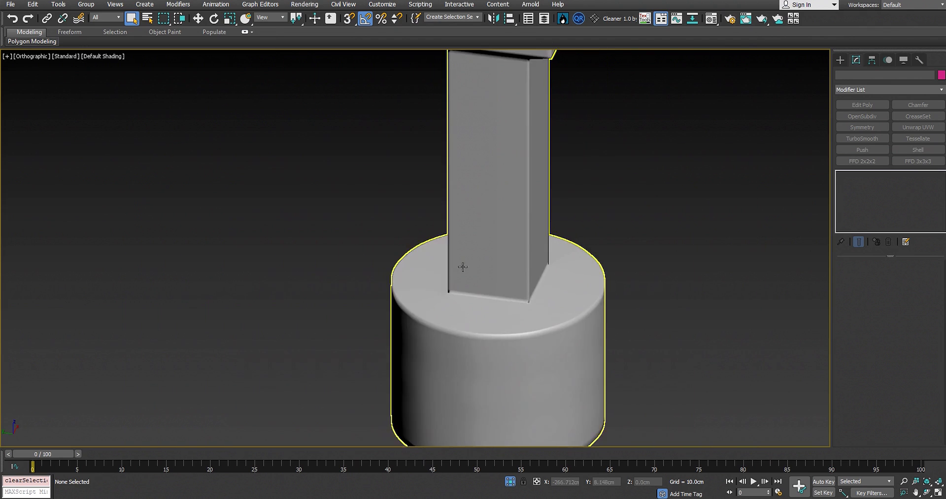
scroll(561, 354, "up", 3)
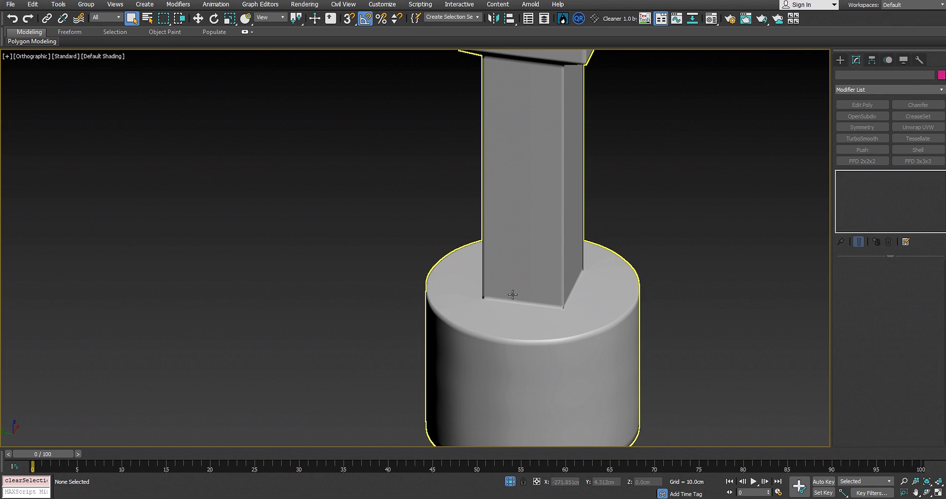
scroll(555, 283, "up", 6)
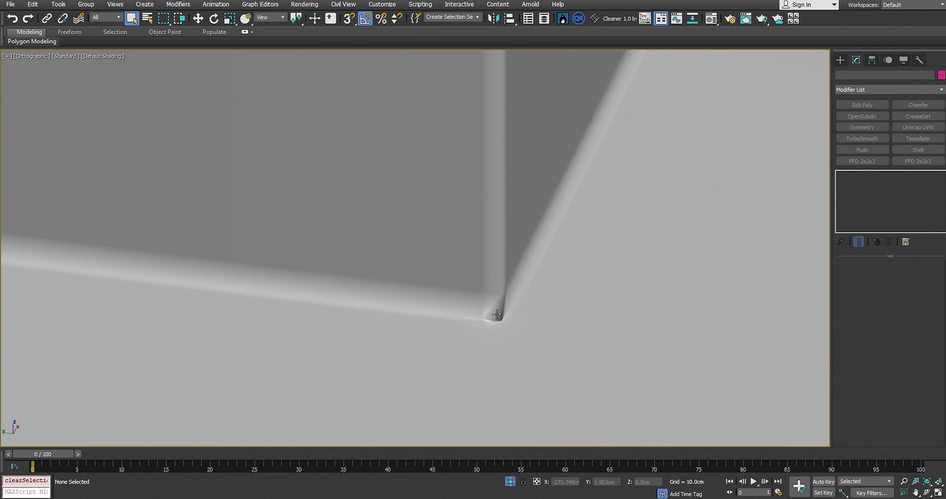
scroll(496, 314, "down", 5)
scroll(524, 306, "up", 2)
Select the object and add an Edit Poly modifier between Data Channel and OpenSubdiv
left_click(543, 361)
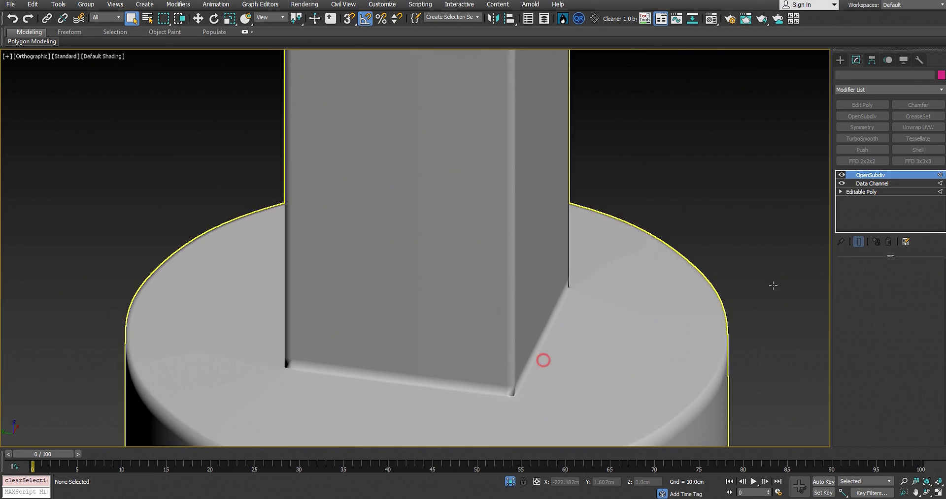
left_click(871, 183)
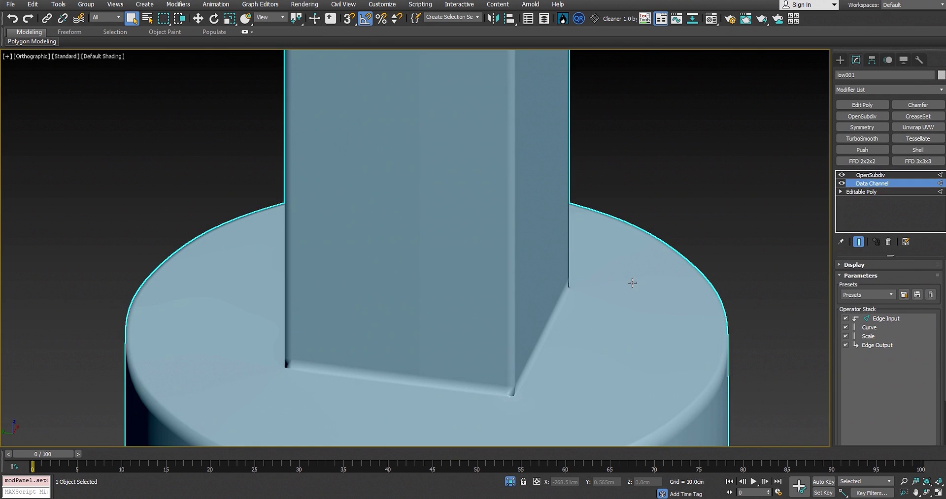
scroll(513, 338, "up", 5)
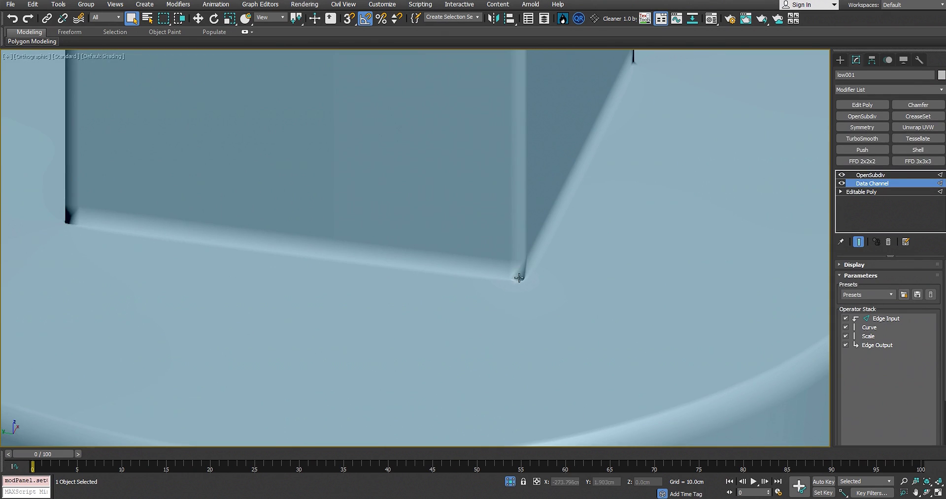
scroll(530, 271, "up", 2)
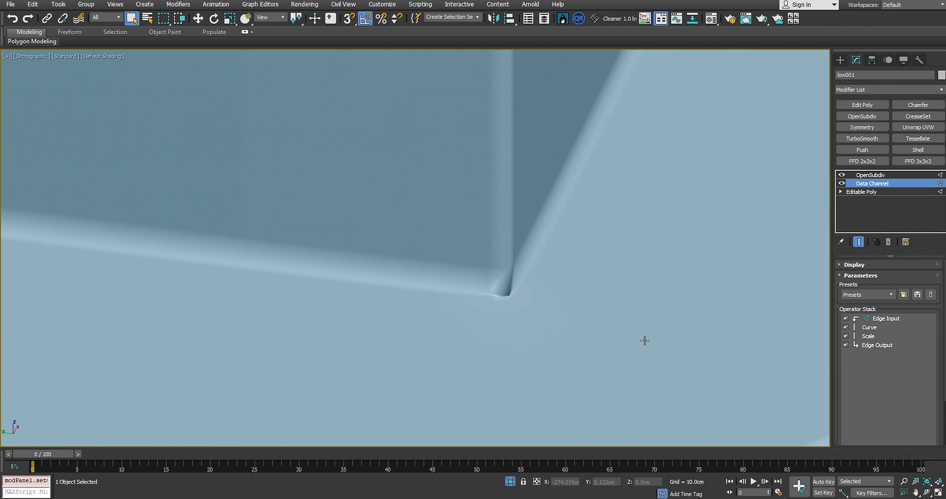
scroll(897, 373, "down", 3)
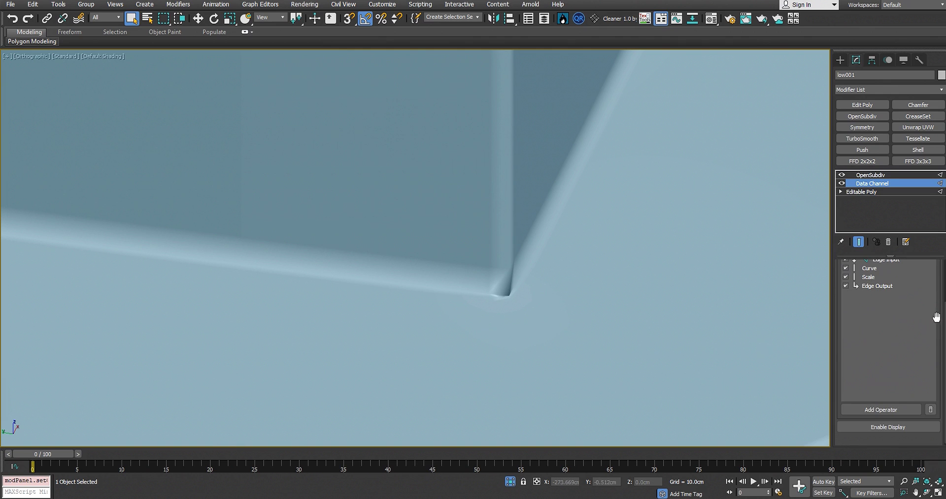
middle_click_drag(631, 254, 625, 266)
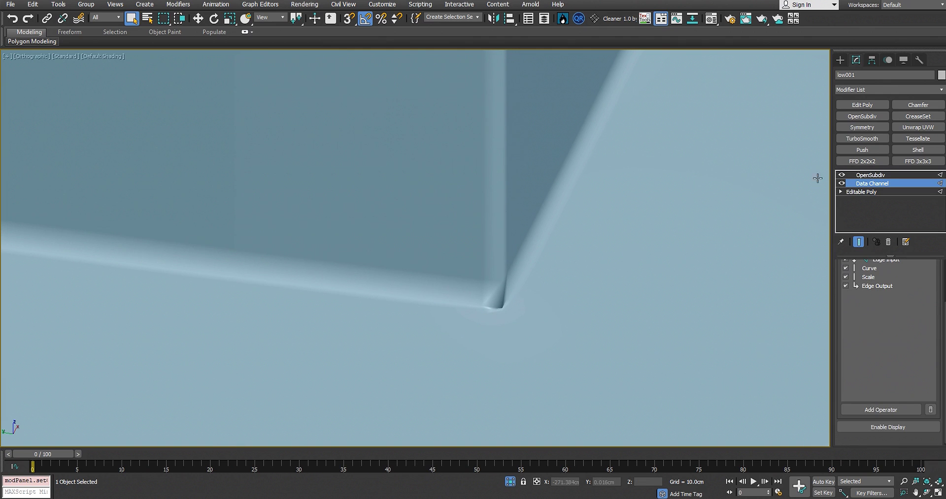
left_click(872, 105)
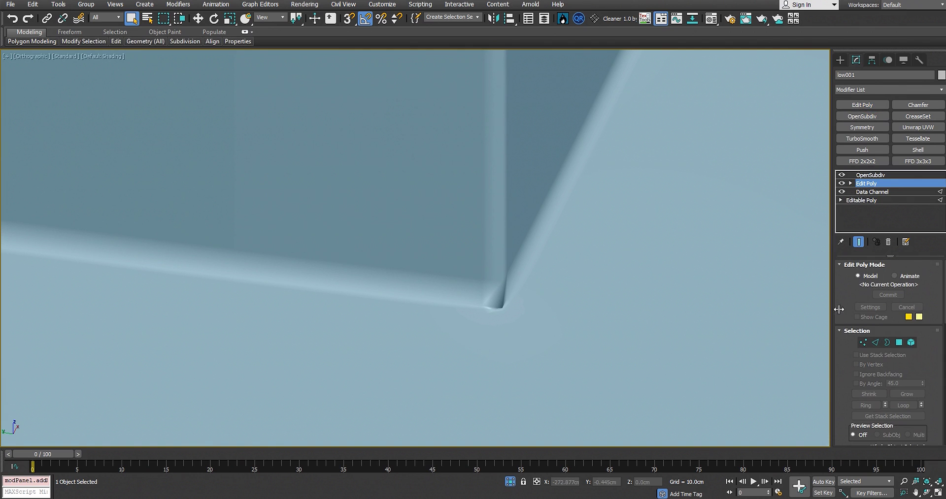
In edge mode, select the edges running outward from the first column corners across the base's top face
left_click(875, 343)
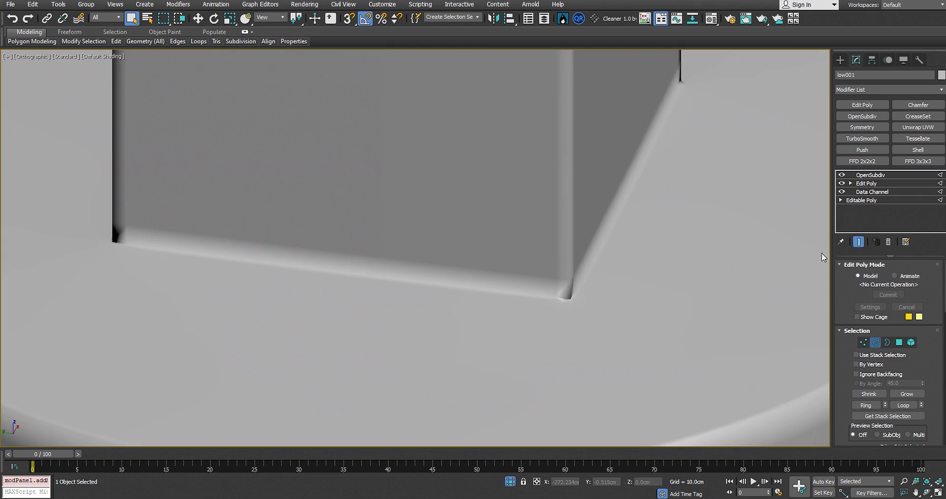
scroll(675, 309, "down", 2)
scroll(622, 315, "up", 2)
left_click(621, 309)
scroll(559, 352, "down", 4)
left_click(364, 302, "ctrl")
left_click(341, 327, "ctrl")
middle_click_drag(378, 320, 458, 301, "alt")
middle_click_drag(458, 301, 722, 277)
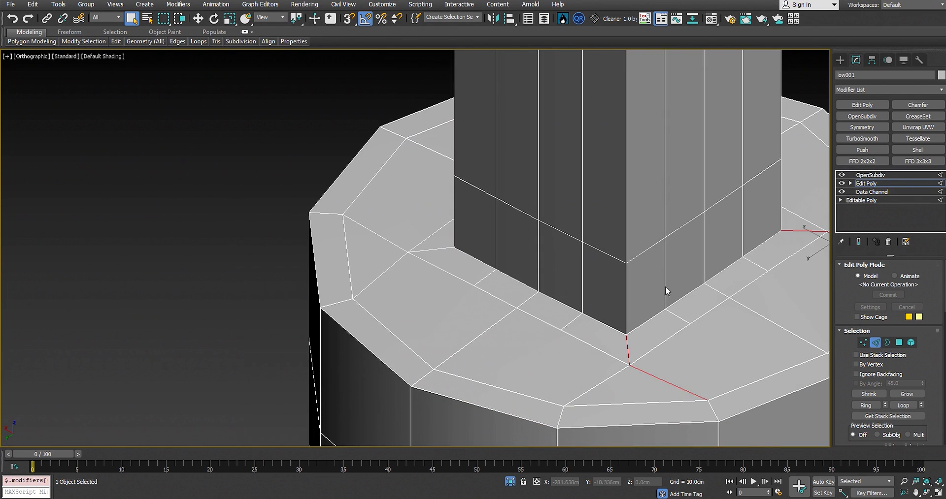
Add the outward-running edges at the remaining column corners to the selection
left_click(420, 253, "ctrl")
left_click(387, 266, "ctrl")
middle_click_drag(487, 274, 620, 282, "alt")
middle_click_drag(620, 282, 560, 266)
scroll(545, 277, "down", 3)
left_click(680, 344, "ctrl")
left_click(677, 363, "ctrl")
scroll(689, 363, "up", 5)
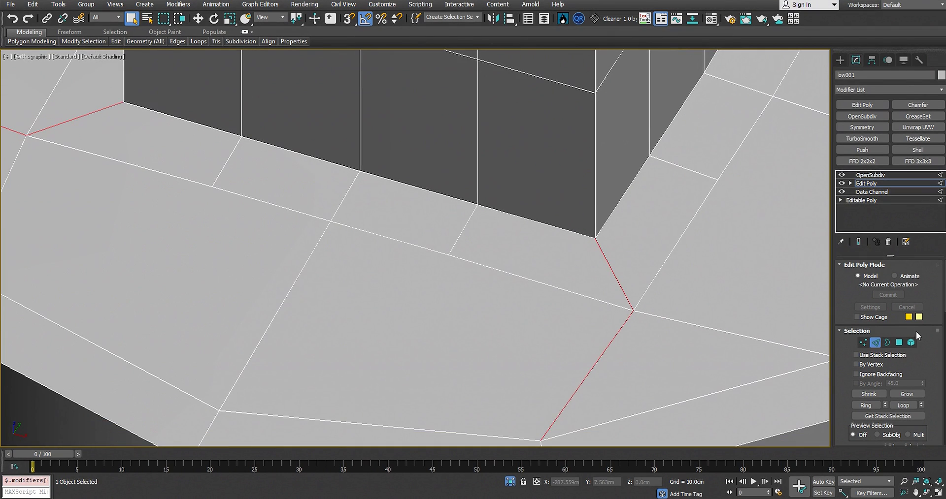
Try a crease value of 0 on the selected corner edges
scroll(915, 357, "down", 2)
scroll(893, 364, "down", 6)
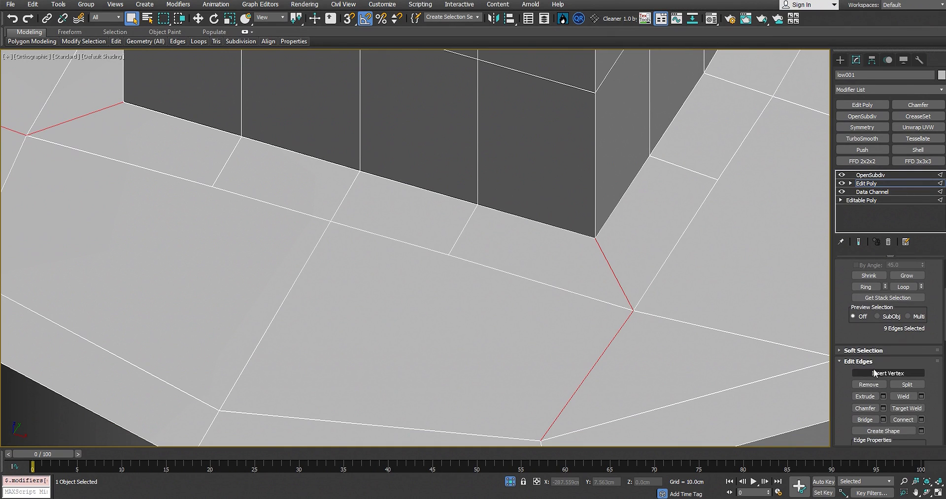
scroll(869, 355, "down", 4)
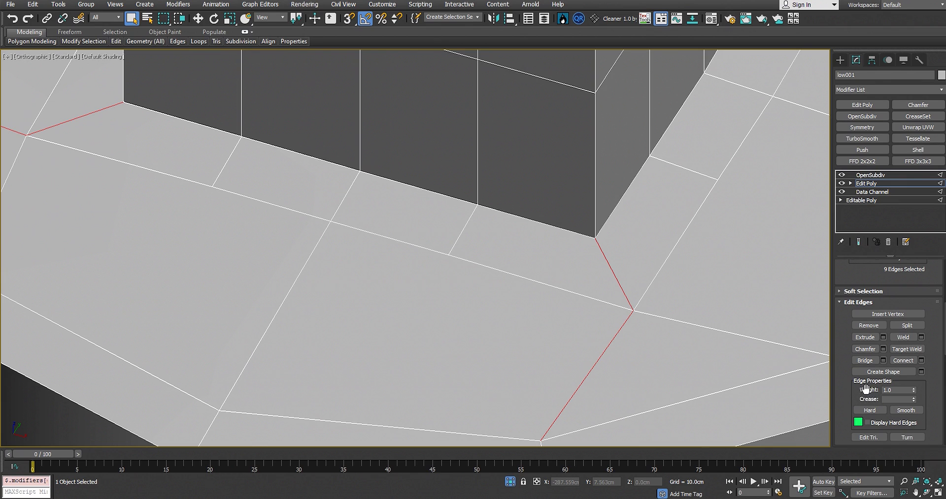
left_click(899, 400)
scroll(777, 370, "down", 10)
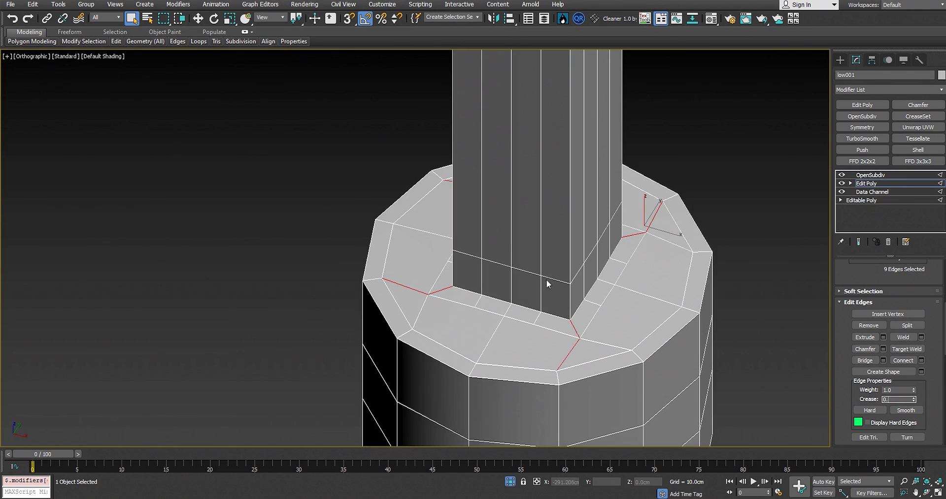
scroll(764, 378, "down", 5)
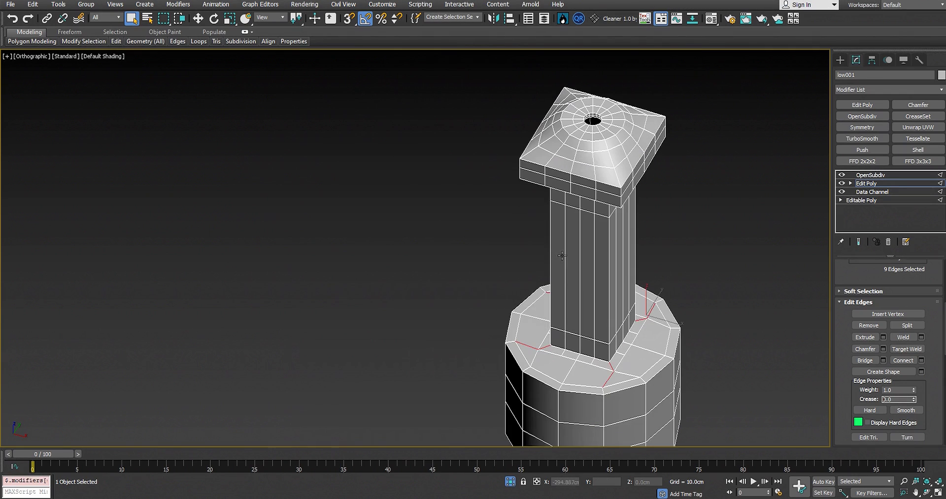
scroll(764, 379, "up", 3)
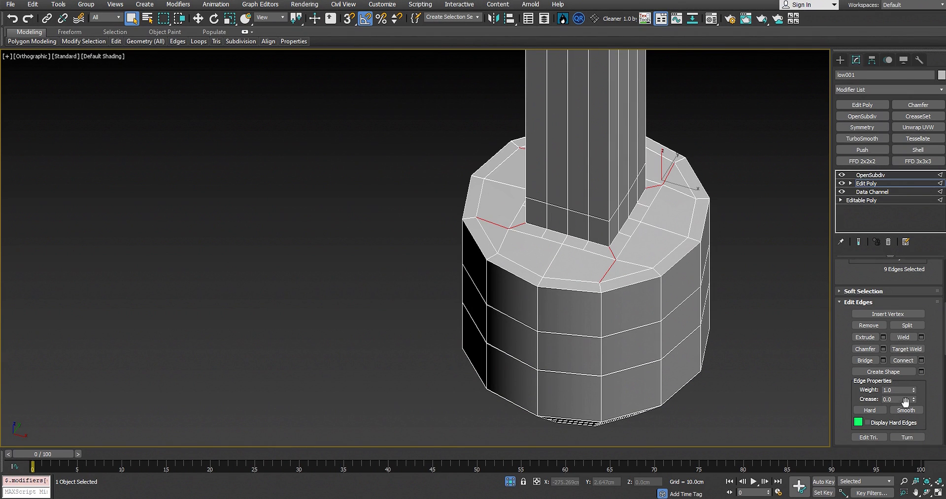
Set the selected edges' crease to 0.5, then return to the OpenSubdiv level and deselect the object to check the corner
left_click(899, 399)
scroll(592, 237, "up", 4)
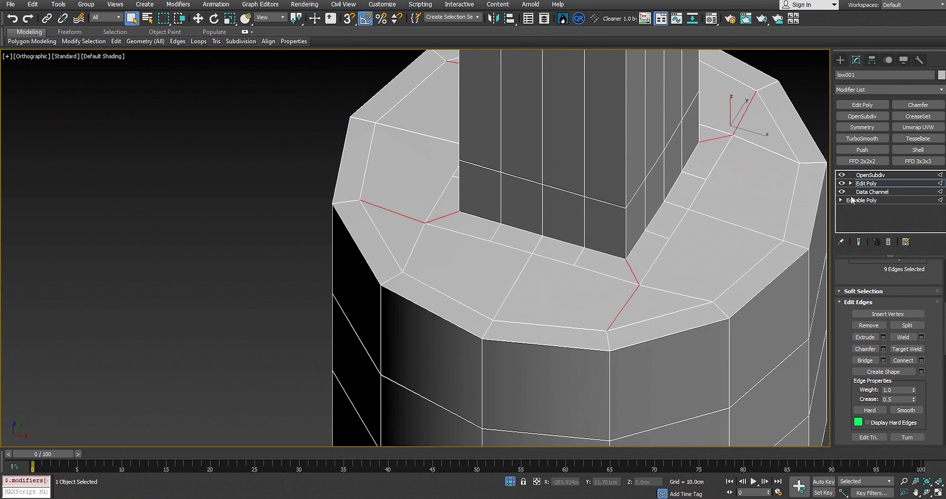
left_click(870, 175)
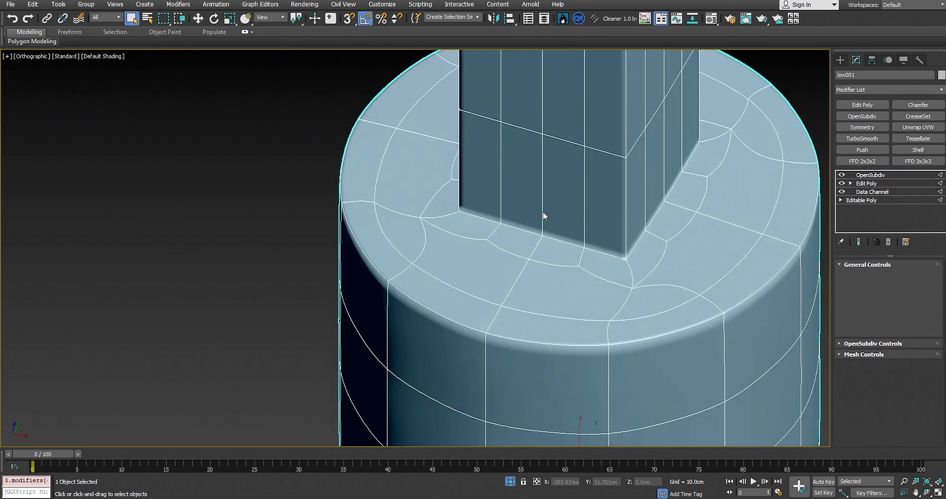
left_click(314, 297)
scroll(582, 253, "up", 5)
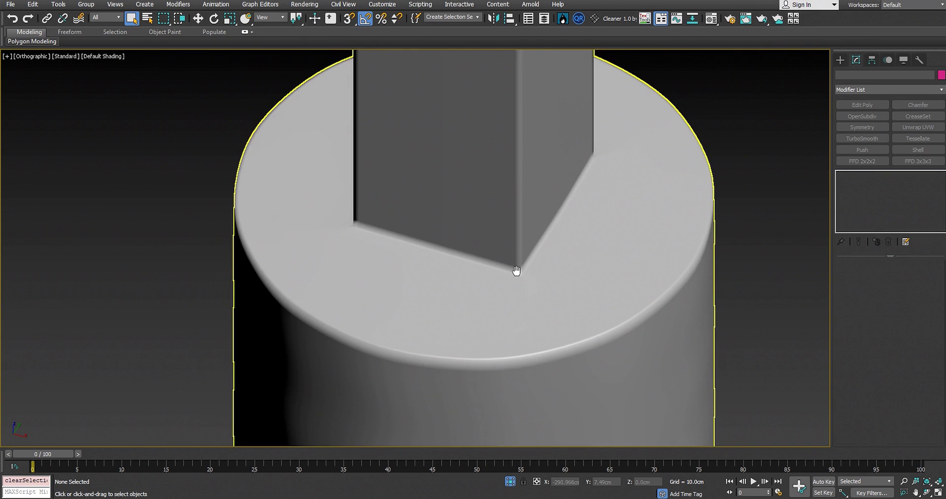
middle_click_drag(516, 270, 558, 291)
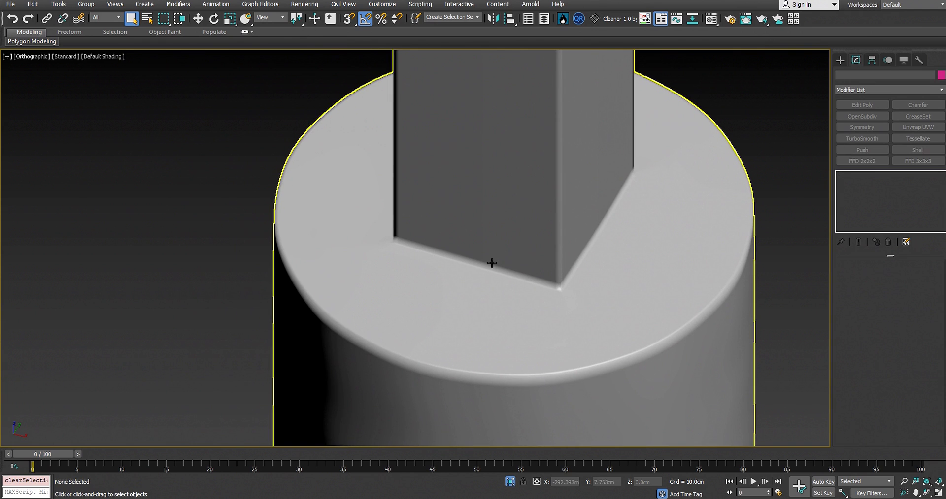
Select the object again and add a second Edit Poly modifier above the first one
left_click(504, 283)
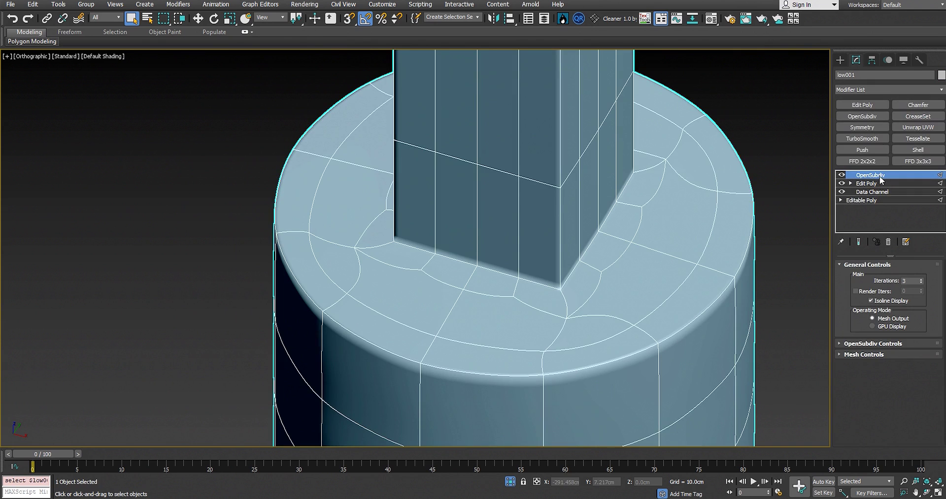
left_click(872, 183)
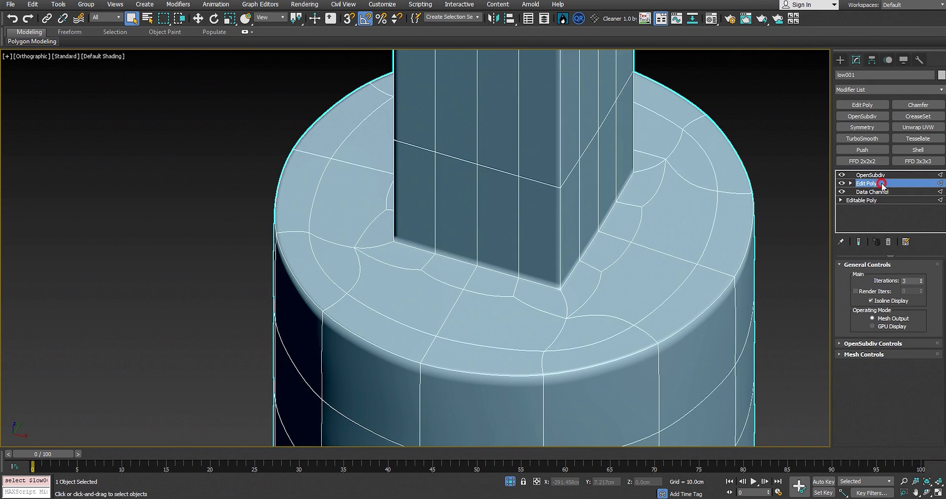
left_click(868, 105)
scroll(638, 265, "down", 2)
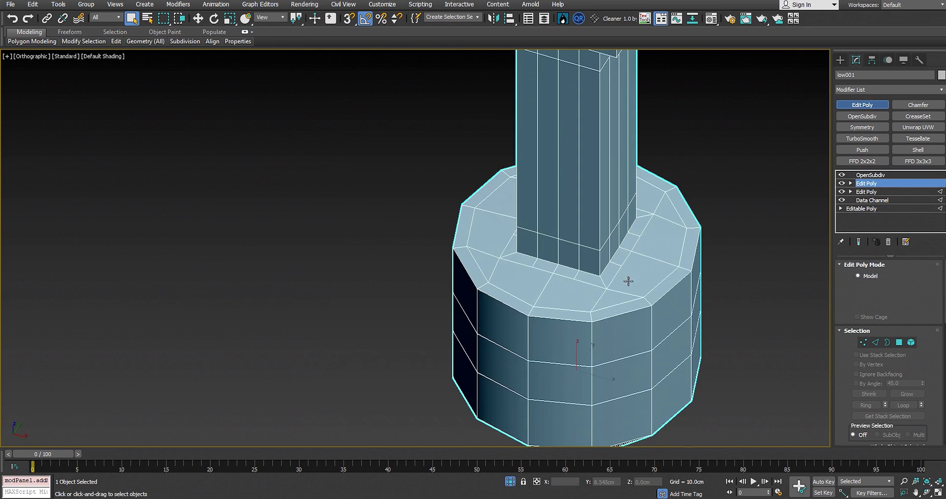
Select one vertical line of edges down the base's side, extending it as a loop through the lower bevel
key("2")
middle_click_drag(591, 350, 574, 321, "alt")
left_click(540, 283)
left_click(541, 239, "ctrl")
left_click(540, 170, "ctrl")
middle_click_drag(533, 267, 529, 176, "alt")
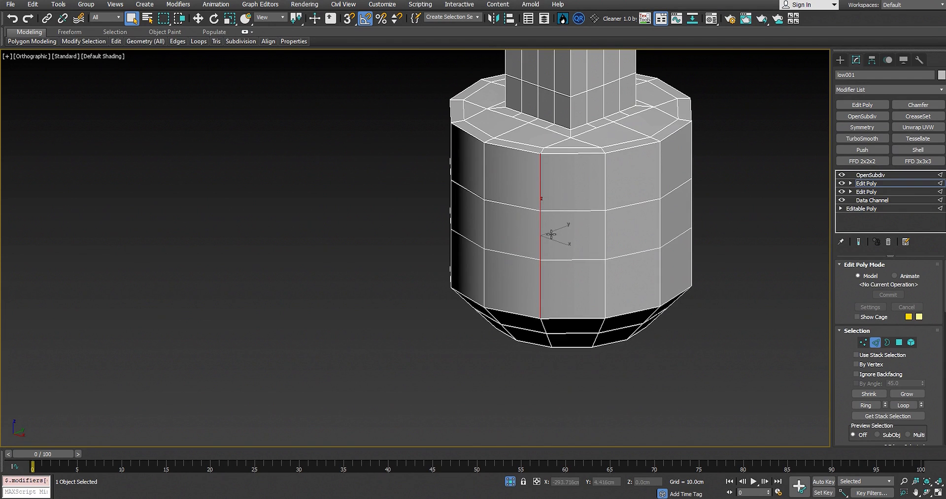
double_click(545, 329, "ctrl")
middle_click_drag(550, 315, 581, 261, "alt")
Set the crease of the selected vertical edge line to 1.0 and review the selection around the base
scroll(875, 397, "down", 3)
scroll(877, 396, "down", 5)
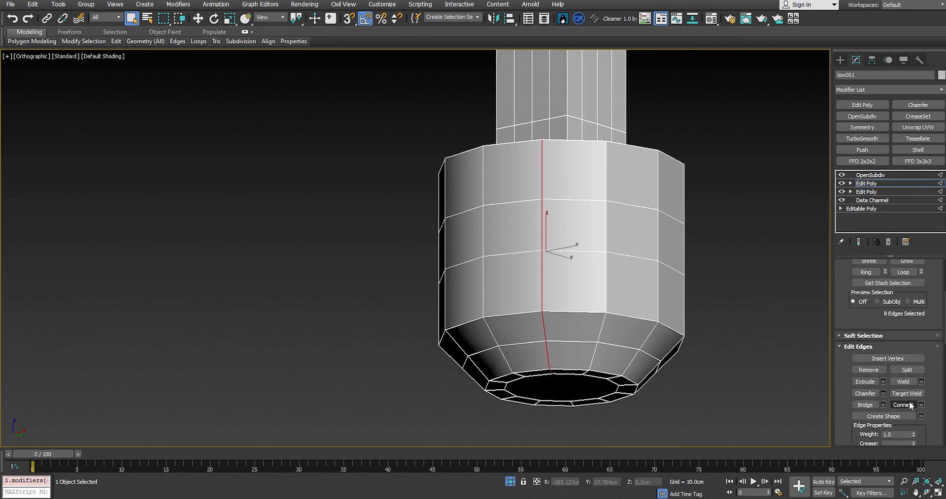
left_click_drag(914, 385, 914, 241)
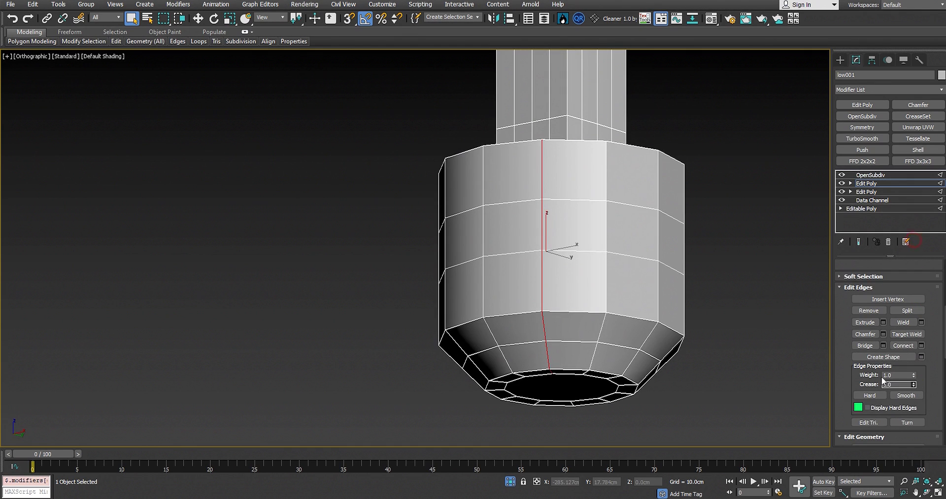
middle_click_drag(604, 327, 612, 344, "alt")
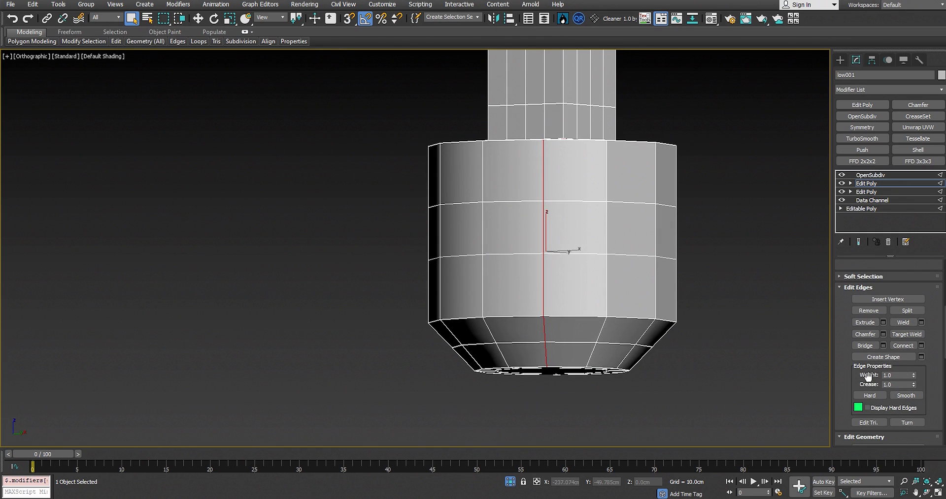
middle_click_drag(703, 328, 595, 236, "alt")
scroll(640, 275, "up", 3)
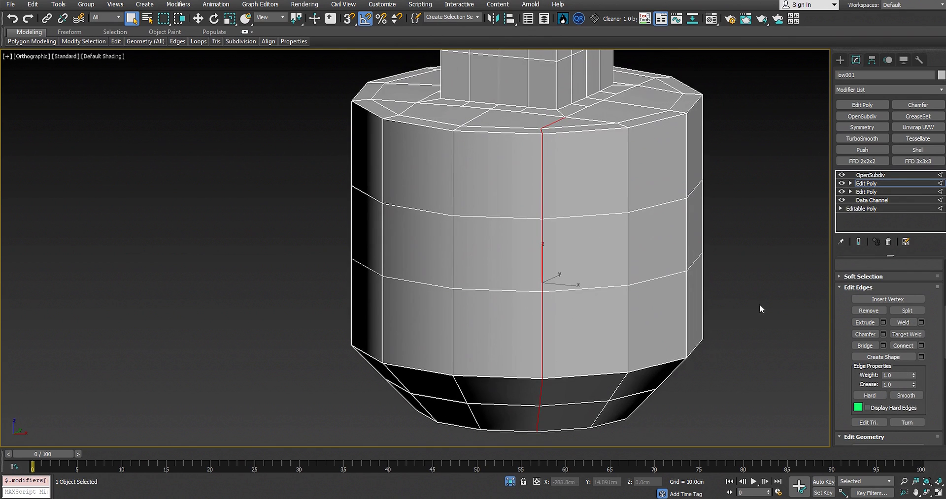
mouse_move(675, 320)
middle_mouse_down("alt")
mouse_move(644, 332)
mouse_move(686, 331)
middle_mouse_up("alt")
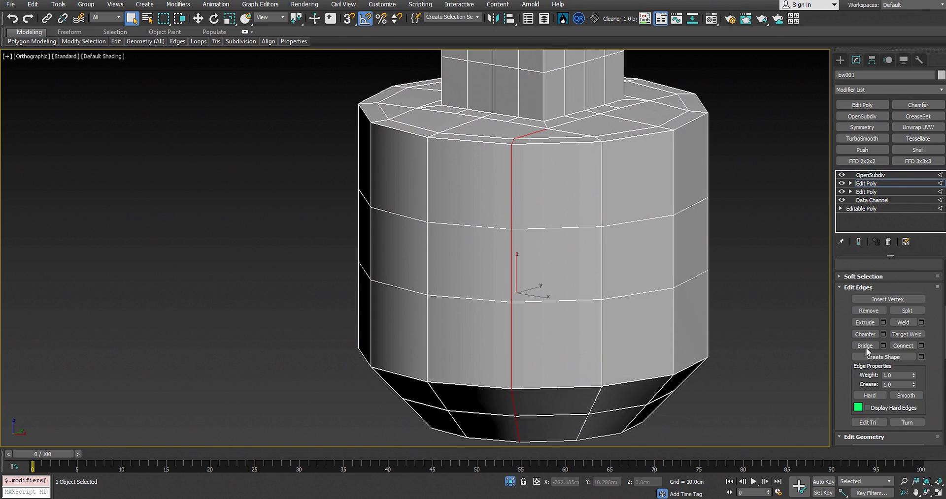
Return to the OpenSubdiv level and deselect the object to view the creased line on the smoothed base
left_click(876, 175)
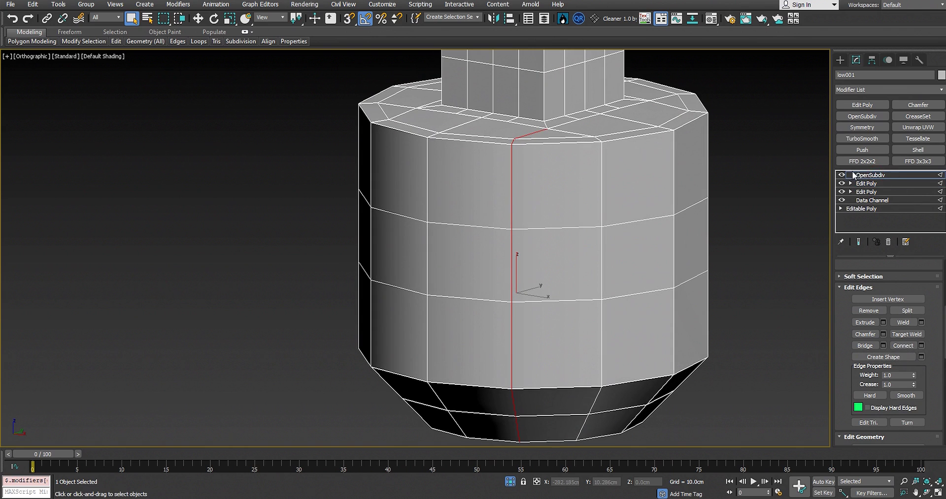
scroll(756, 243, "down", 2)
left_click(750, 243)
middle_click_drag(596, 284, 626, 267)
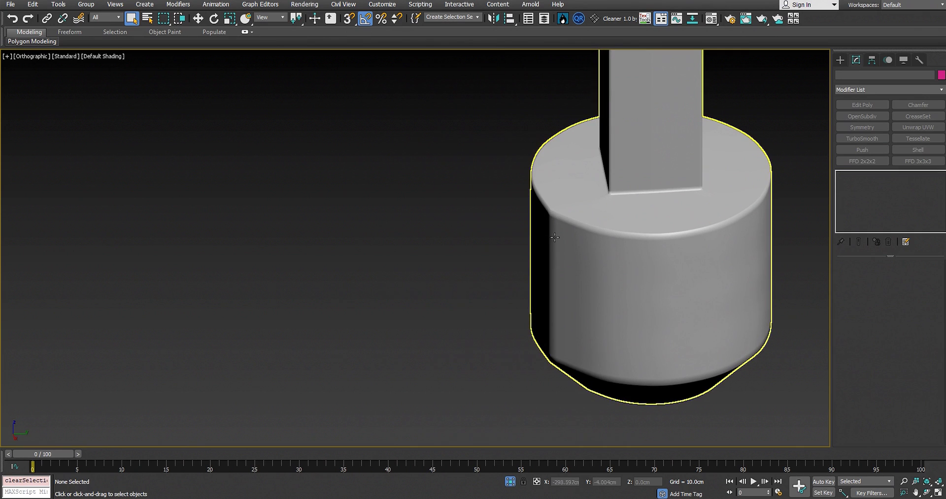
Examine the creased vertical line on the smoothed base from several sides, with the object selected and deselected
middle_click_drag(561, 305, 690, 296, "alt")
left_click(631, 282)
left_click(531, 339)
scroll(630, 252, "up", 2)
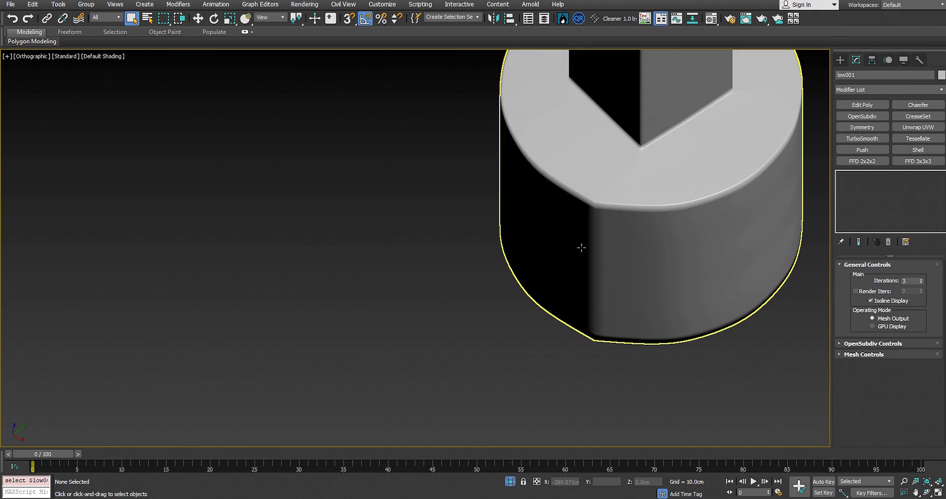
left_click(669, 274)
scroll(699, 245, "down", 3)
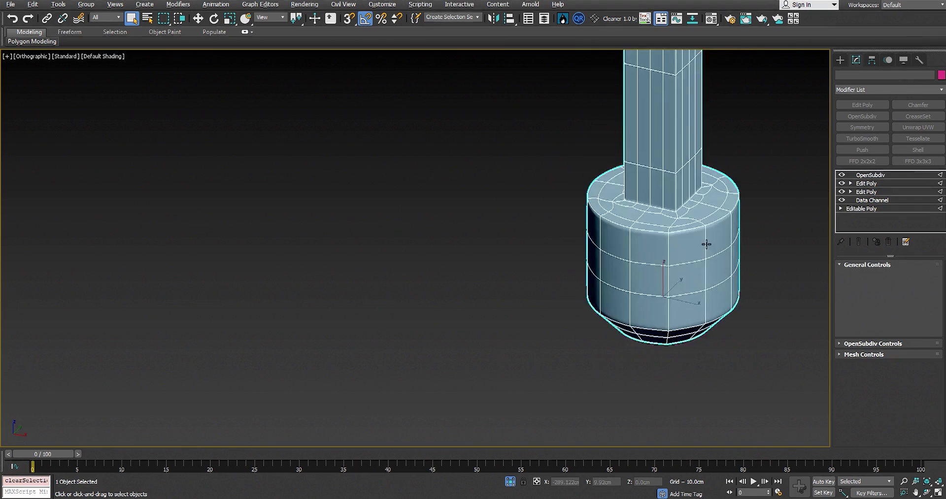
left_click(778, 195)
scroll(690, 259, "up", 3)
Delete the upper Edit Poly modifier that creases the base's vertical edges, return to the OpenSubdiv level and deselect the object
left_click(661, 270)
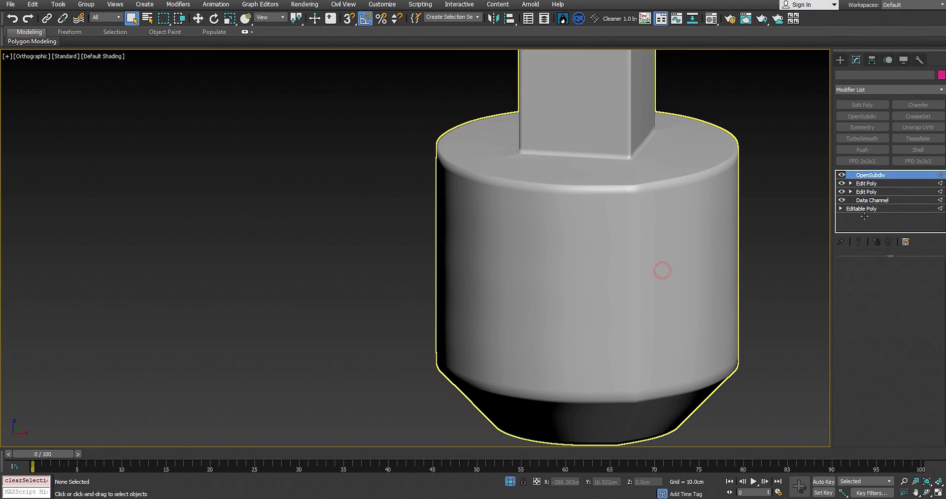
left_click(876, 183)
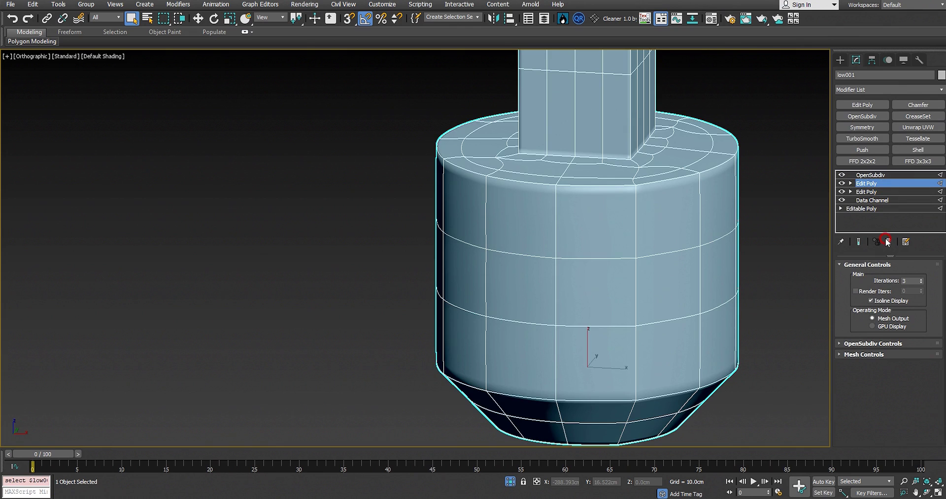
key("ctrl+z")
key("ctrl+z")
scroll(705, 272, "down", 3)
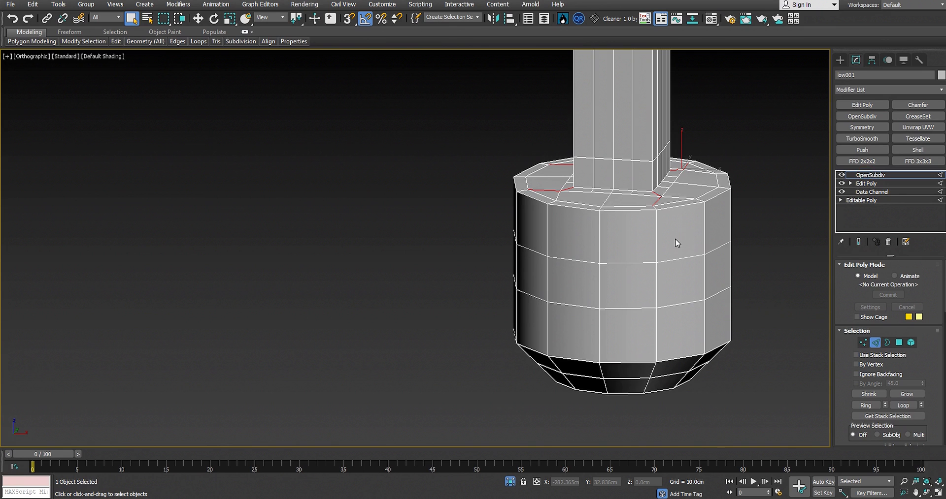
key("ctrl+z")
middle_click_drag(655, 255, 613, 320, "alt")
left_click(400, 285)
Examine the smoothed shading of the base, square shaft and cap from several angles, mainly with the object deselected
scroll(593, 262, "down", 3)
left_click(577, 297)
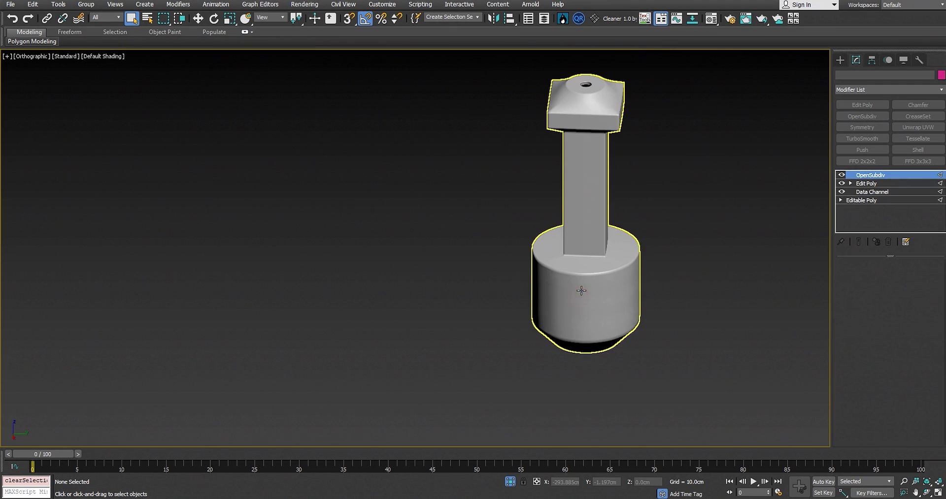
middle_click_drag(624, 270, 701, 256, "alt")
middle_click_drag(645, 249, 647, 308)
scroll(572, 217, "up", 4)
middle_click_drag(571, 217, 606, 266, "alt")
left_click(606, 266)
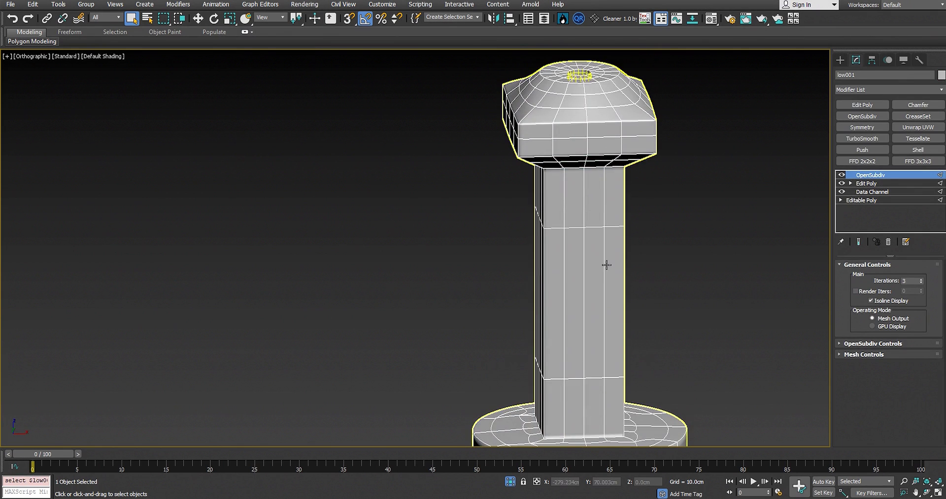
left_click(679, 229)
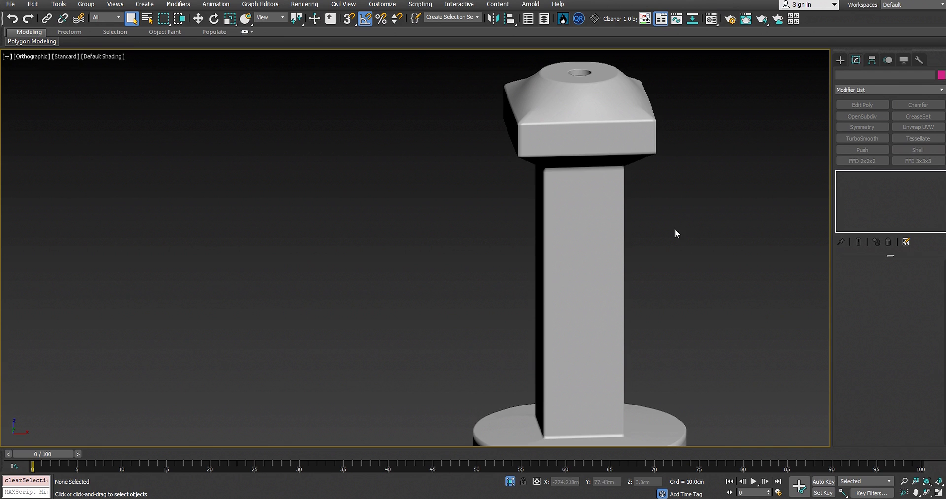
middle_click_drag(609, 226, 592, 270)
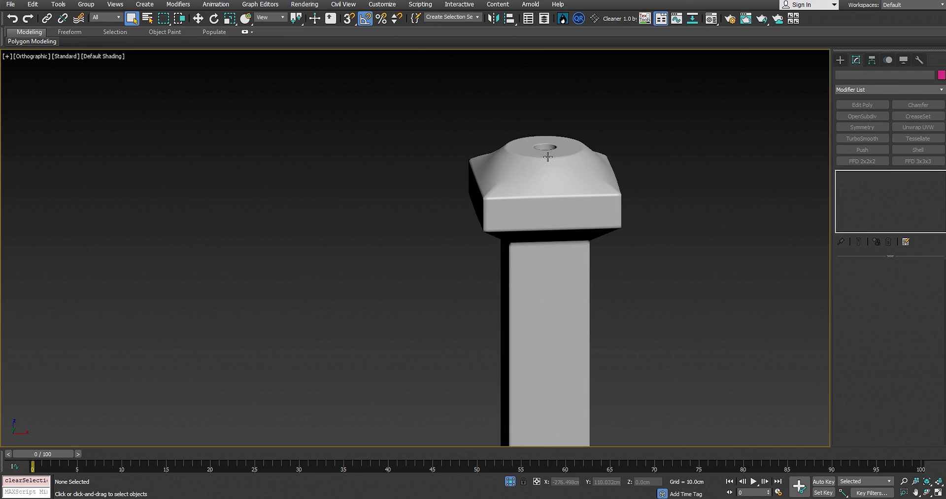
scroll(546, 159, "up", 2)
scroll(570, 277, "down", 2)
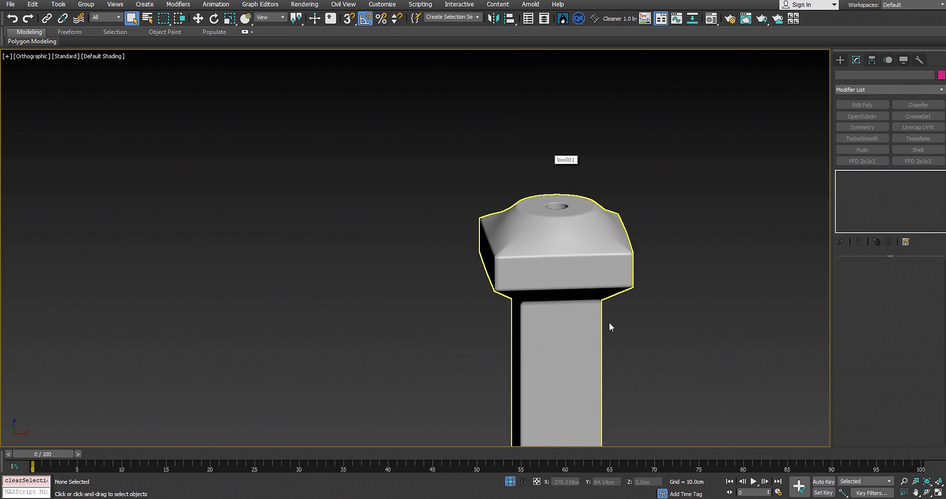
middle_click_drag(609, 297, 651, 168)
middle_click_drag(590, 238, 555, 167)
scroll(595, 340, "up", 1)
middle_click_drag(595, 340, 587, 272)
scroll(575, 262, "down", 2)
middle_click_drag(628, 348, 524, 224)
scroll(549, 197, "up", 2)
scroll(549, 197, "down", 1)
middle_click_drag(548, 196, 563, 356)
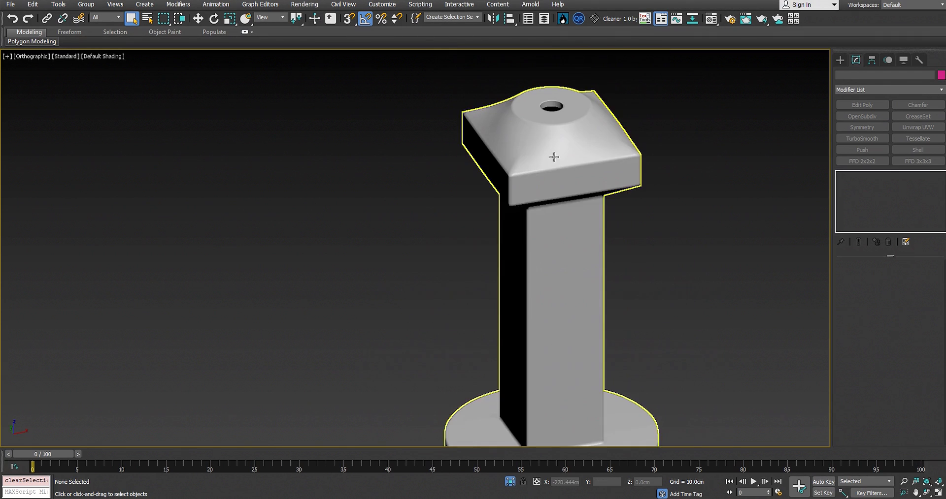
middle_click_drag(555, 156, 503, 217)
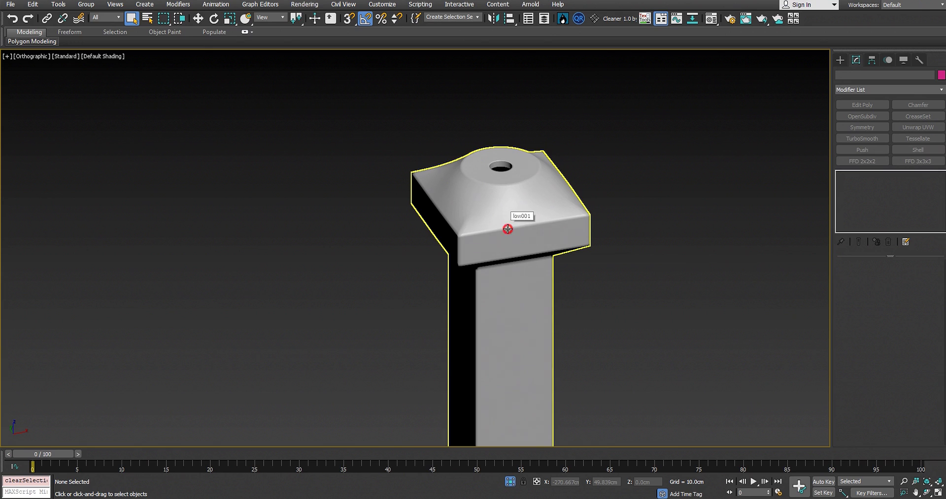
Select the object and examine the subdivided edge flow on the cap and where it meets the shaft
left_click(503, 217)
scroll(503, 218, "up", 1)
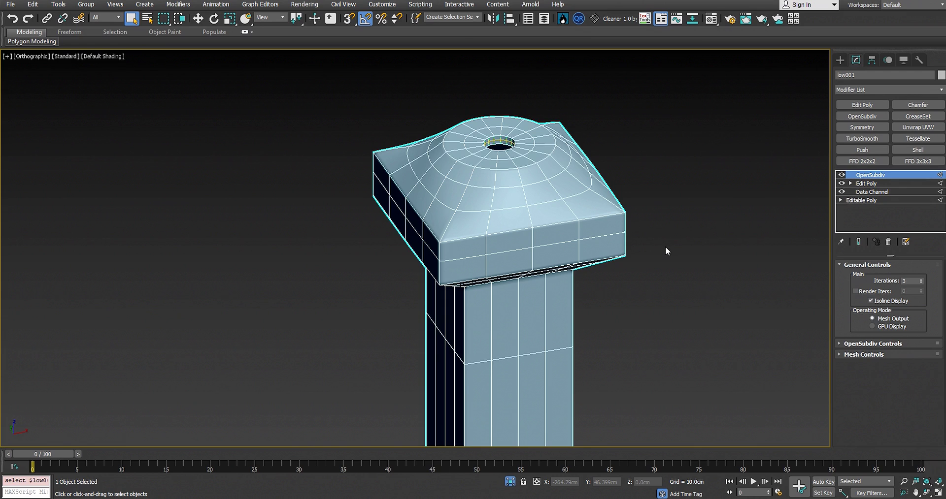
middle_click_drag(654, 267, 669, 244)
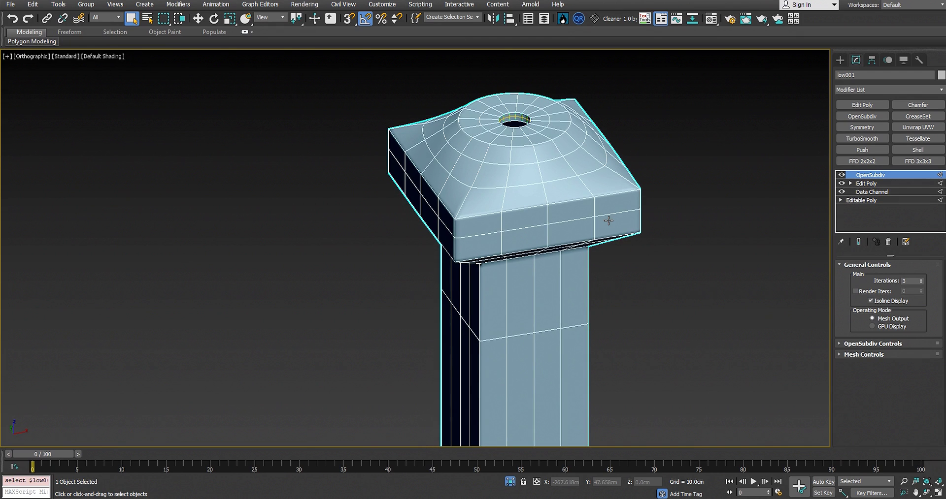
middle_click_drag(650, 251, 649, 259)
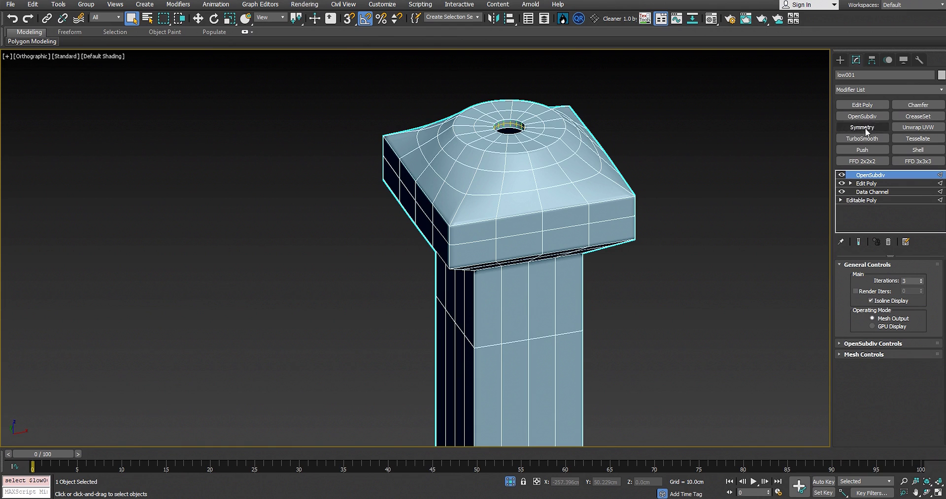
middle_click_drag(659, 259, 665, 225)
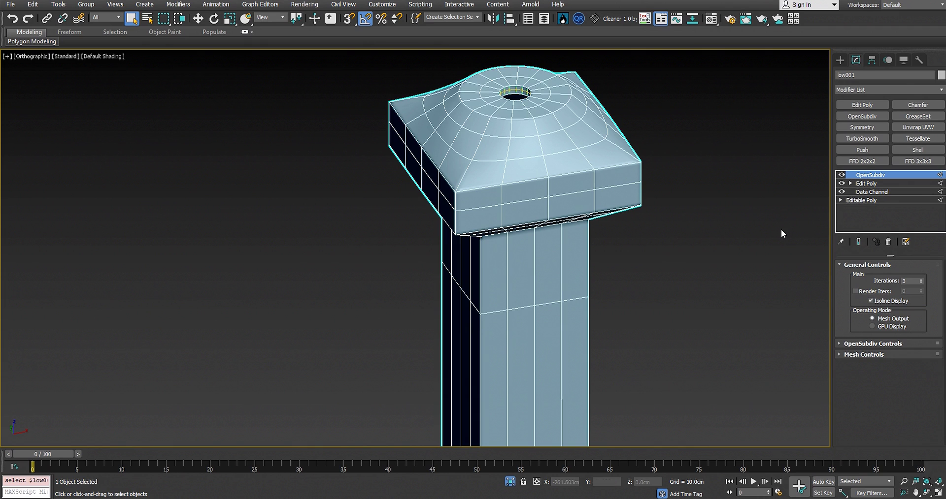
scroll(599, 229, "up", 1)
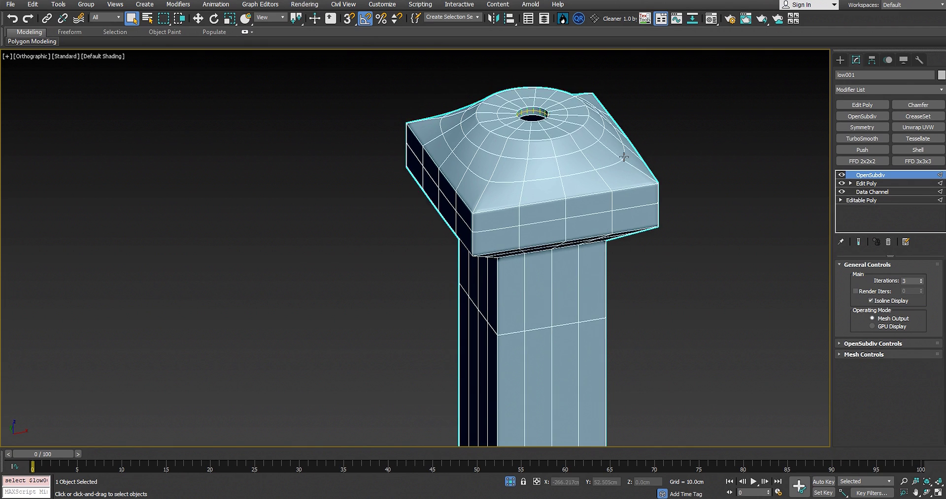
scroll(624, 173, "up", 2)
middle_click_drag(505, 213, 629, 177)
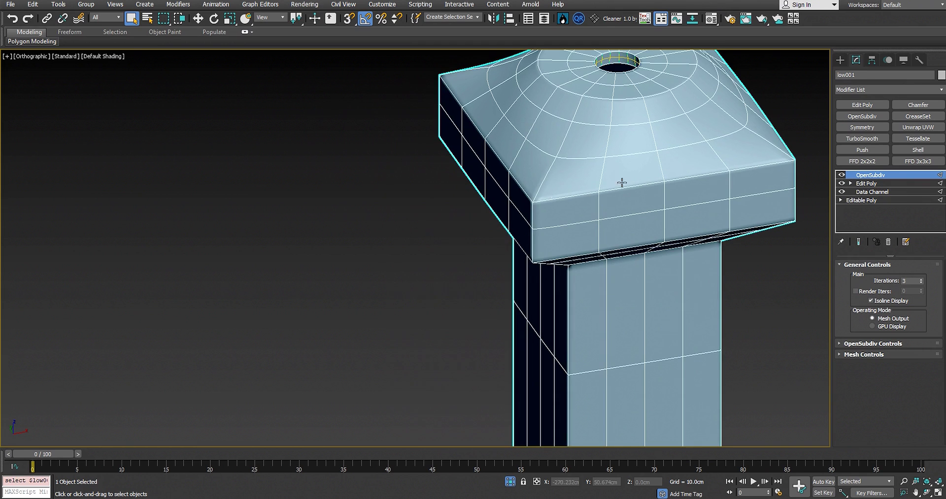
scroll(613, 223, "down", 2)
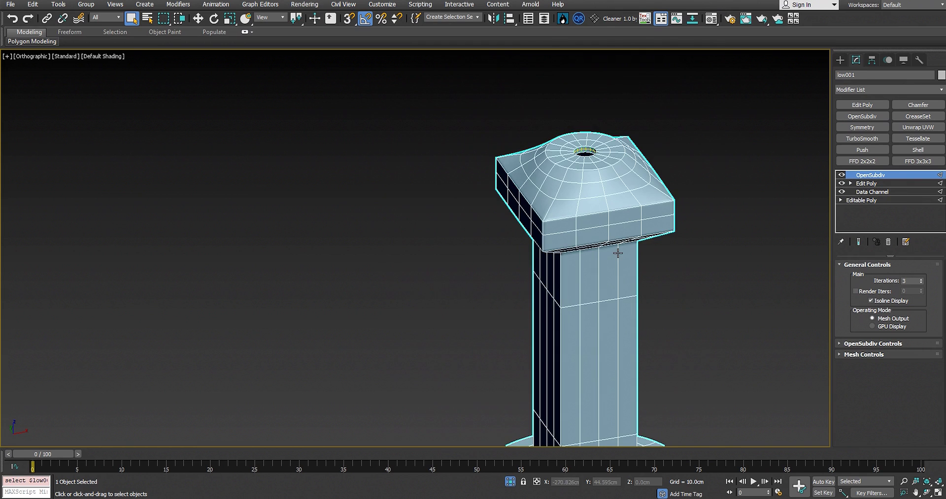
scroll(617, 254, "up", 2)
scroll(681, 262, "down", 1)
scroll(669, 276, "down", 2)
Examine the subdivided edge flow where the square shaft meets the round base, and review the whole object
middle_click_drag(655, 286, 640, 187)
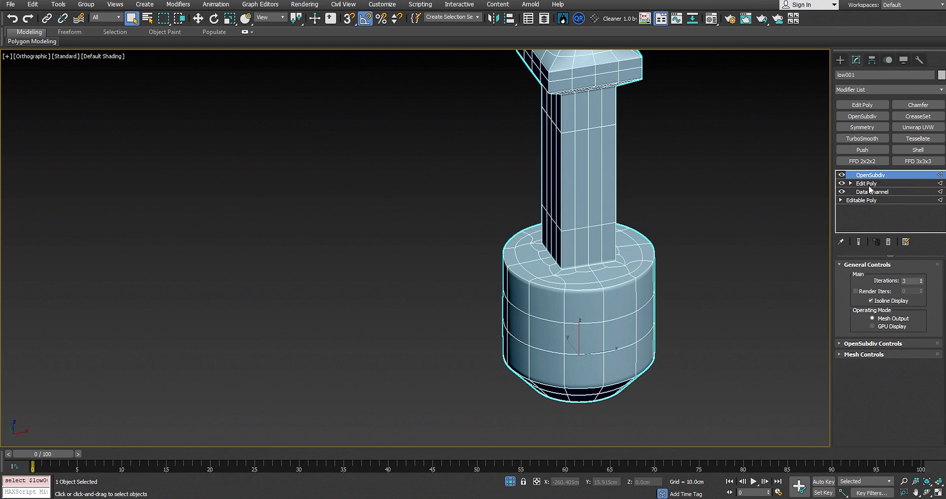
scroll(552, 302, "up", 4)
scroll(531, 231, "up", 2)
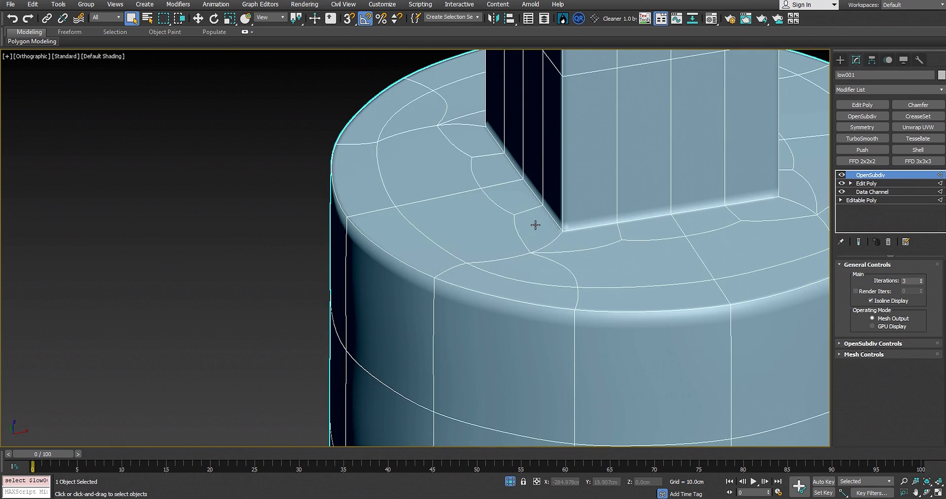
scroll(434, 273, "down", 5)
scroll(501, 262, "up", 3)
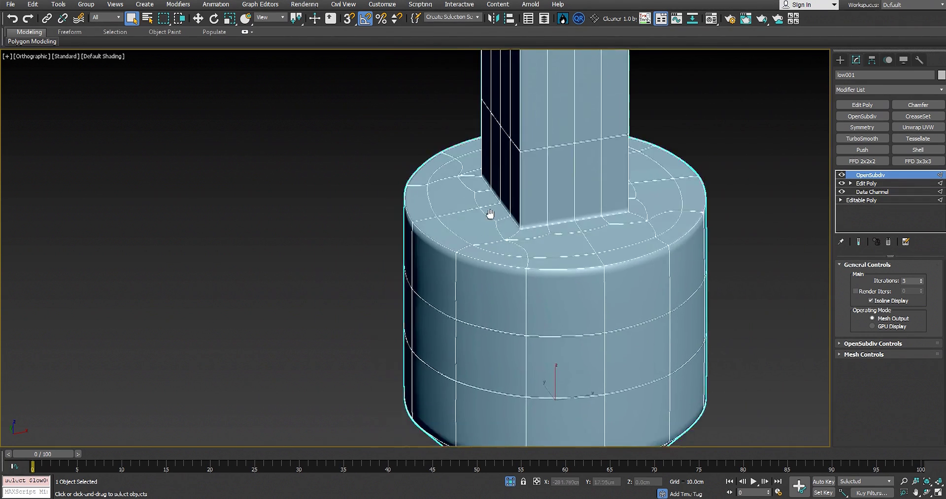
scroll(506, 308, "up", 3)
scroll(505, 308, "down", 6)
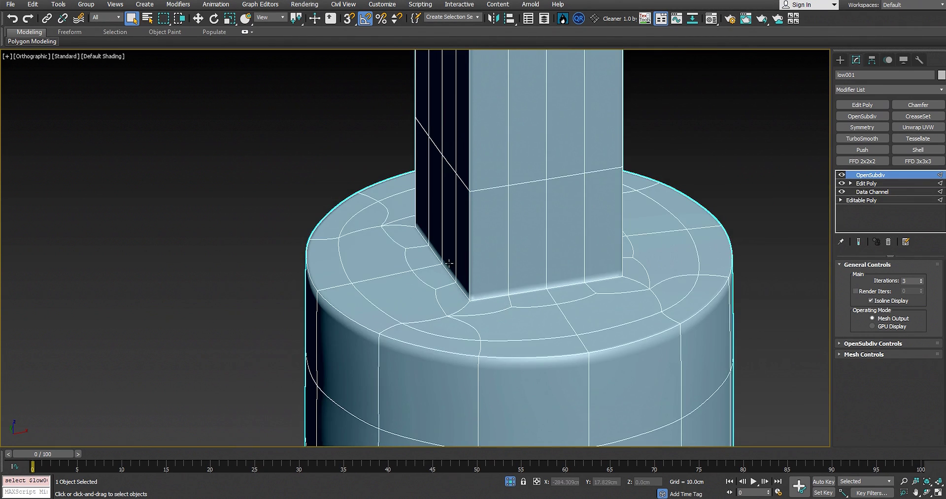
middle_click_drag(555, 192, 559, 209)
mouse_move(559, 210)
middle_mouse_down()
mouse_move(564, 268)
mouse_move(487, 203)
mouse_move(569, 208)
middle_mouse_up()
scroll(486, 202, "down", 3)
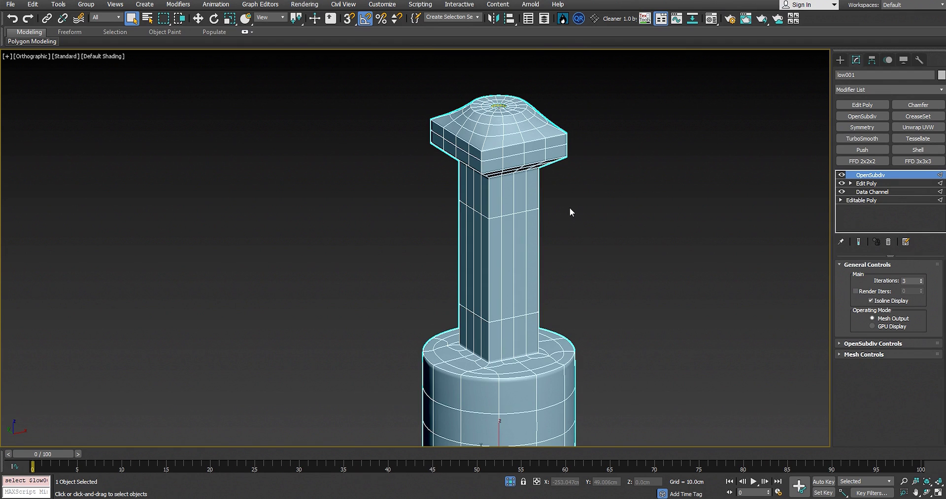
scroll(547, 209, "down", 3)
middle_click_drag(547, 210, 547, 197)
middle_click_drag(548, 197, 566, 200, "alt")
scroll(562, 206, "up", 3)
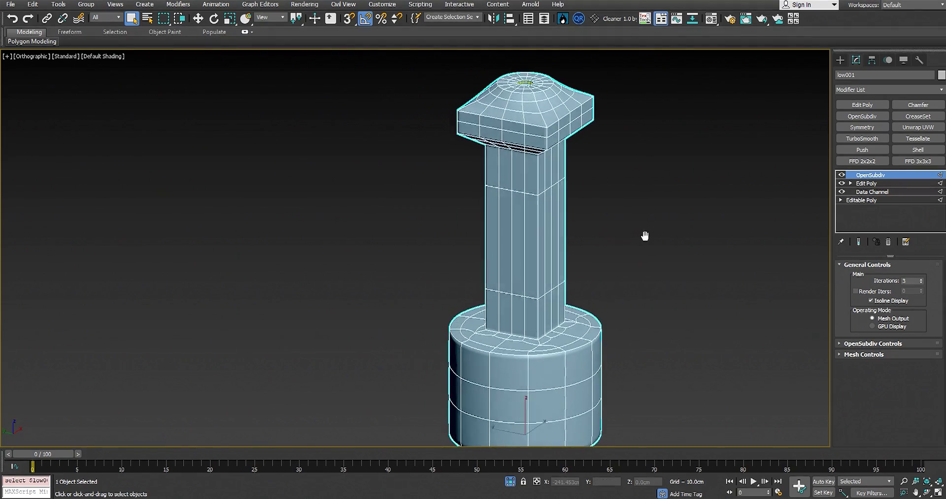